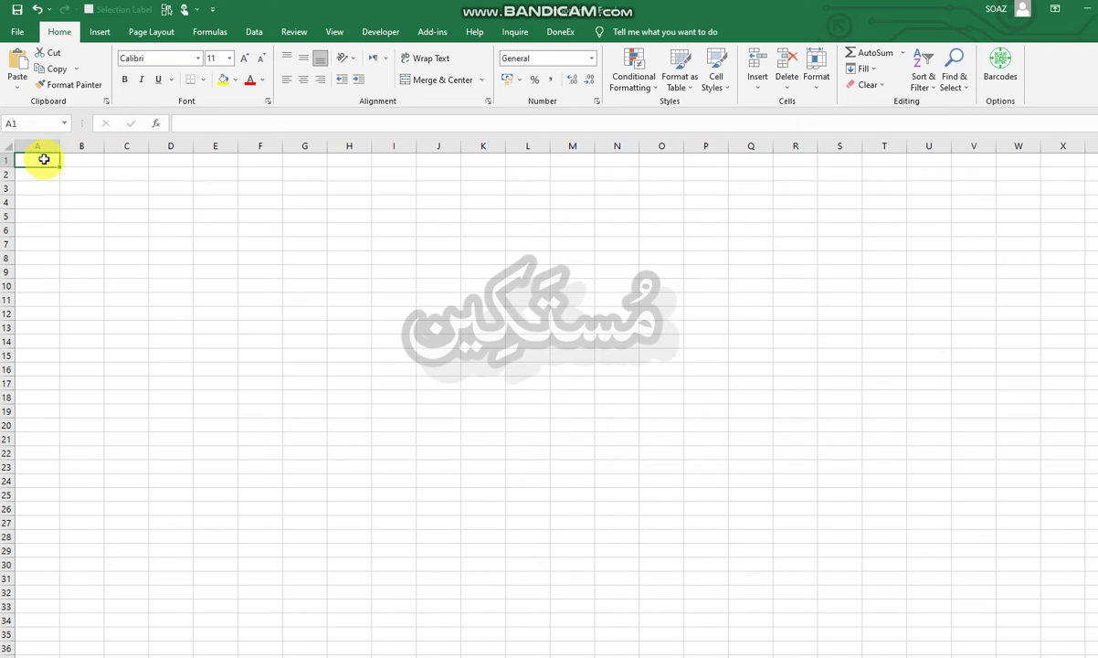
Step: Enter the title 'Merchant Emporium' in cell A1
type("Merchant Emporium")
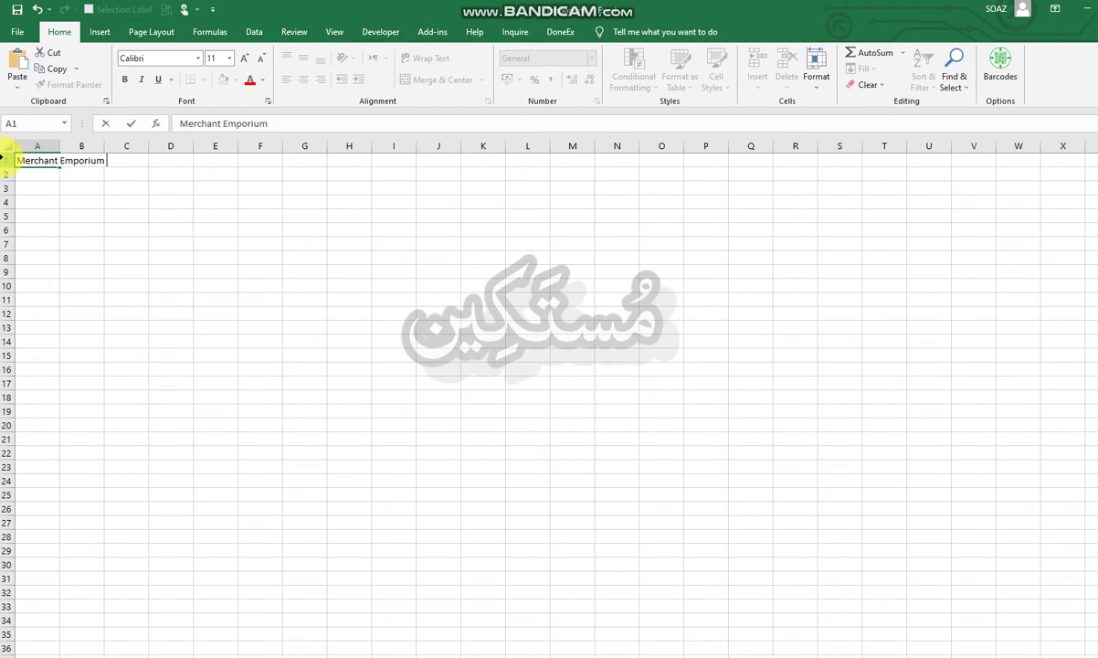
key("Return")
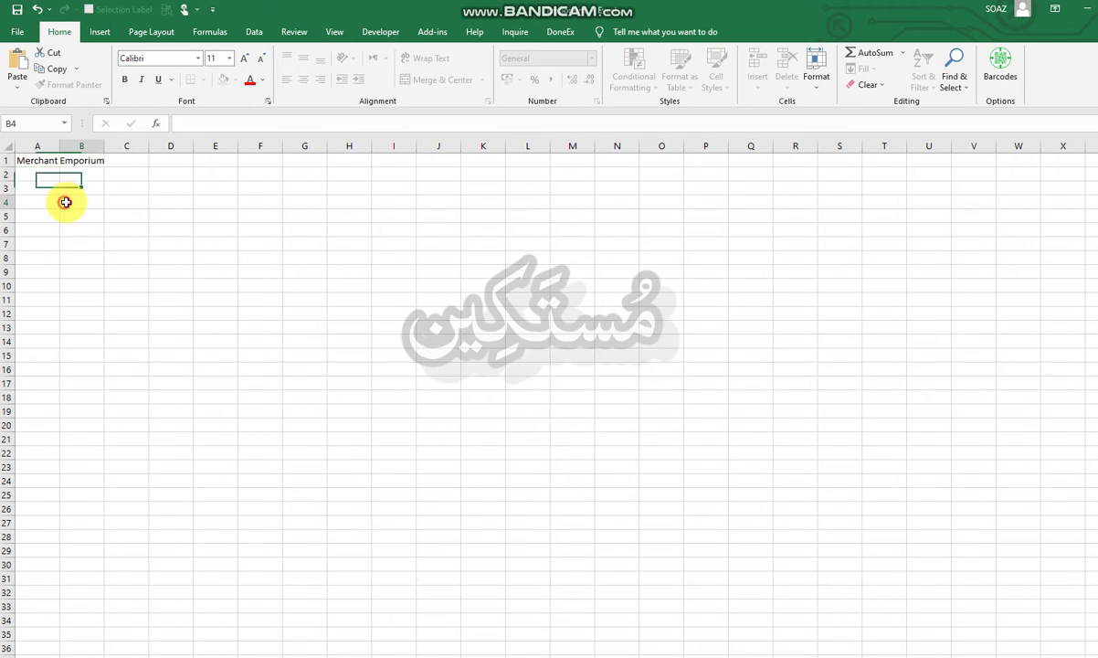
left_click(64, 191)
Step: Merge and centre the title across A1:M1, then select the whole sheet
left_click_drag(25, 160, 256, 161)
left_click_drag(341, 162, 578, 164)
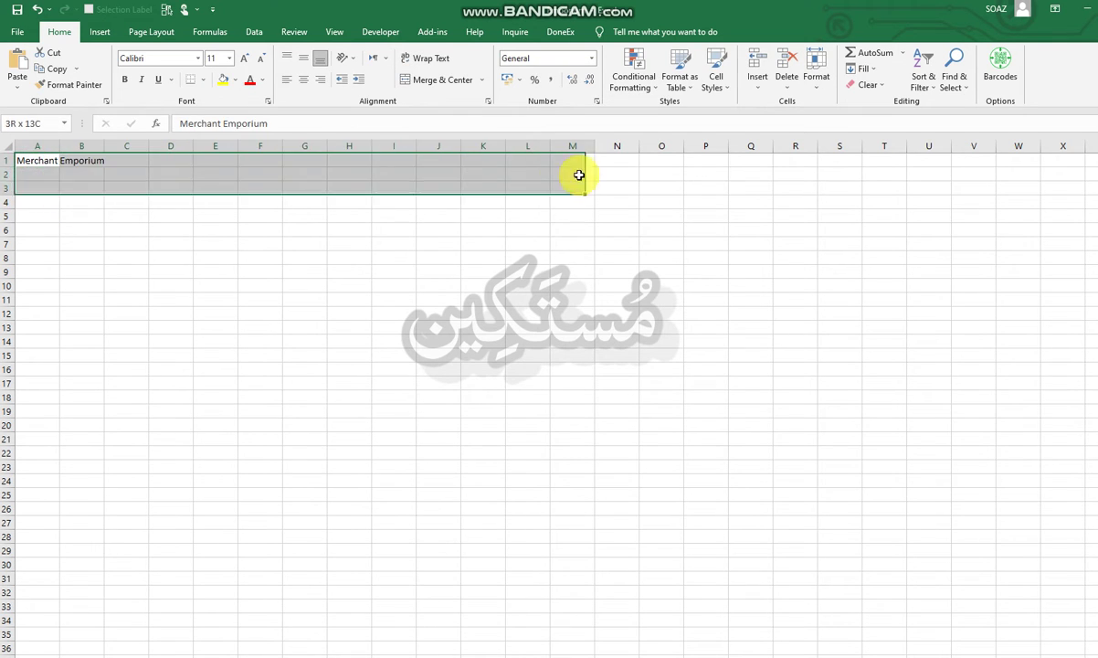
left_click(409, 79)
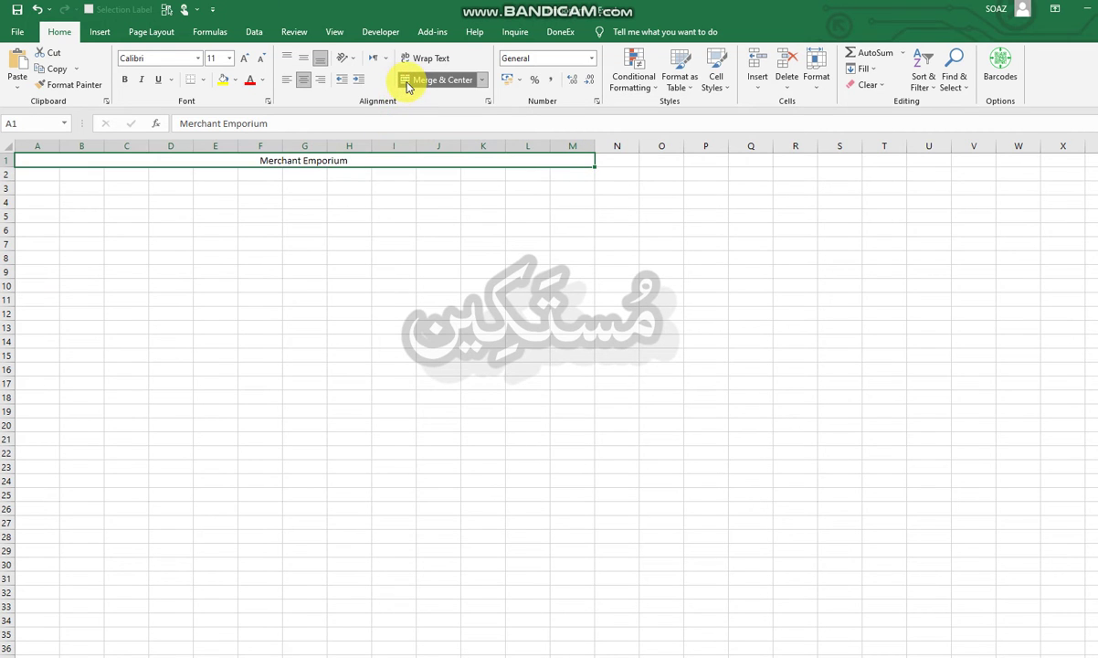
left_click(11, 142)
left_click(186, 59)
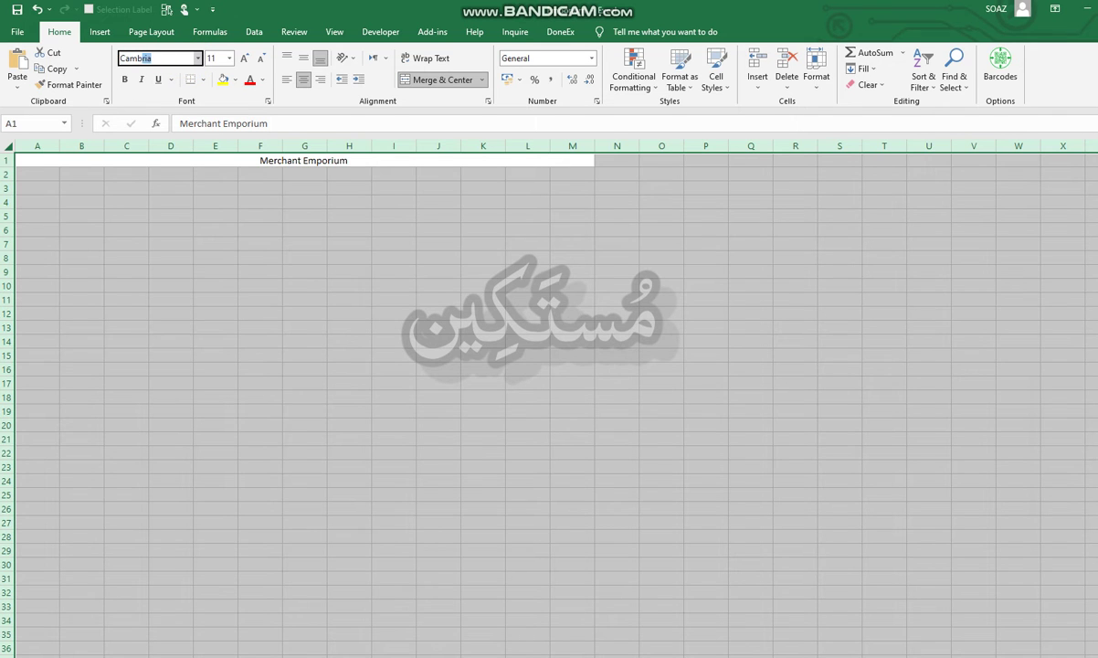
Step: Set the whole sheet's font to Cambria at 12 point
key("Return")
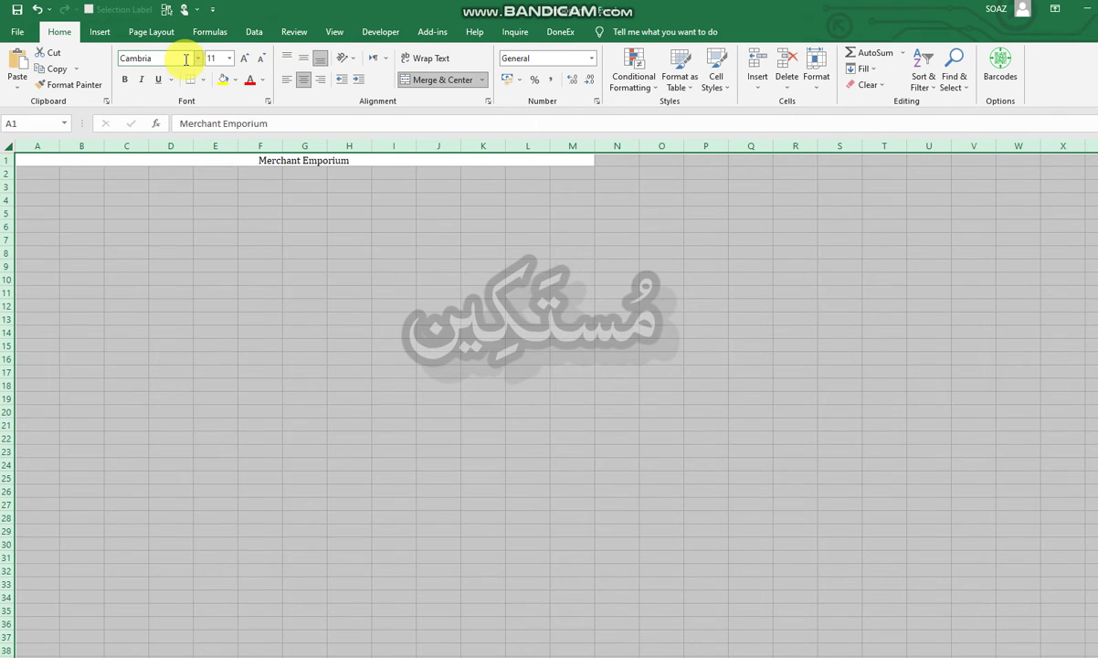
left_click(245, 59)
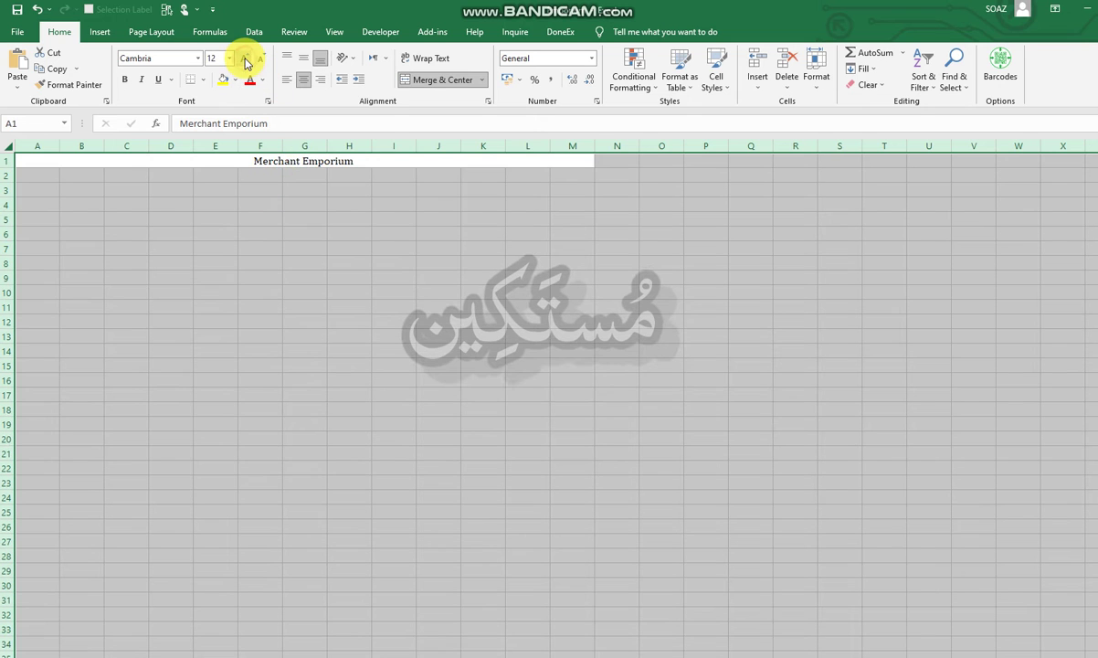
left_click(260, 204)
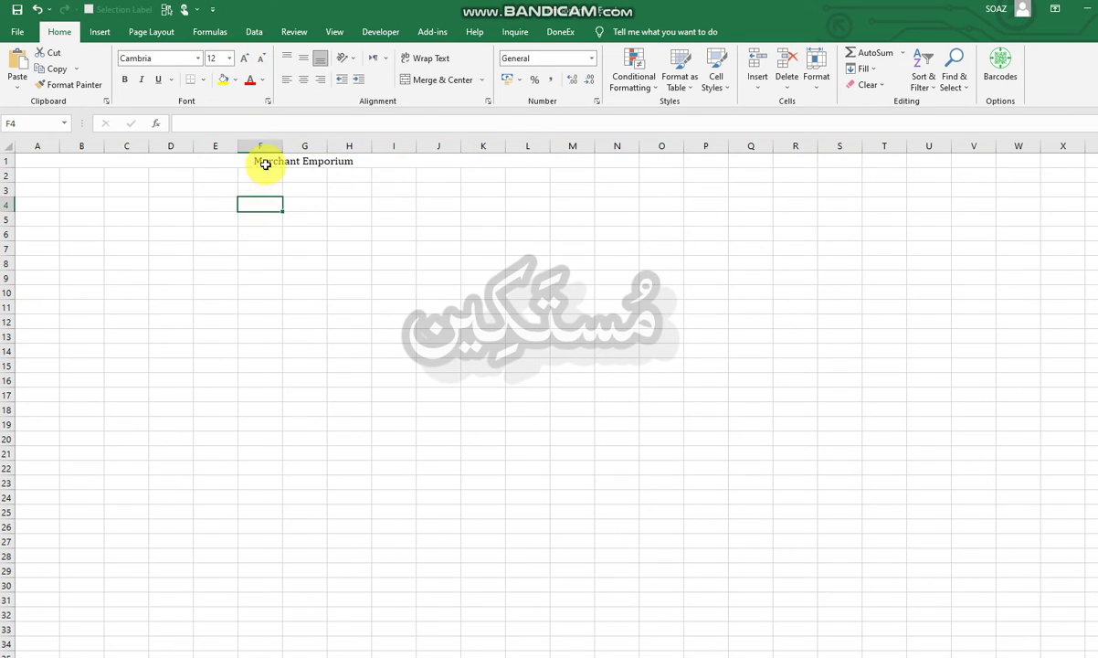
Step: Enlarge the title to 20 point, make row 1 taller and centre it vertically
left_click(244, 58)
left_click(244, 59)
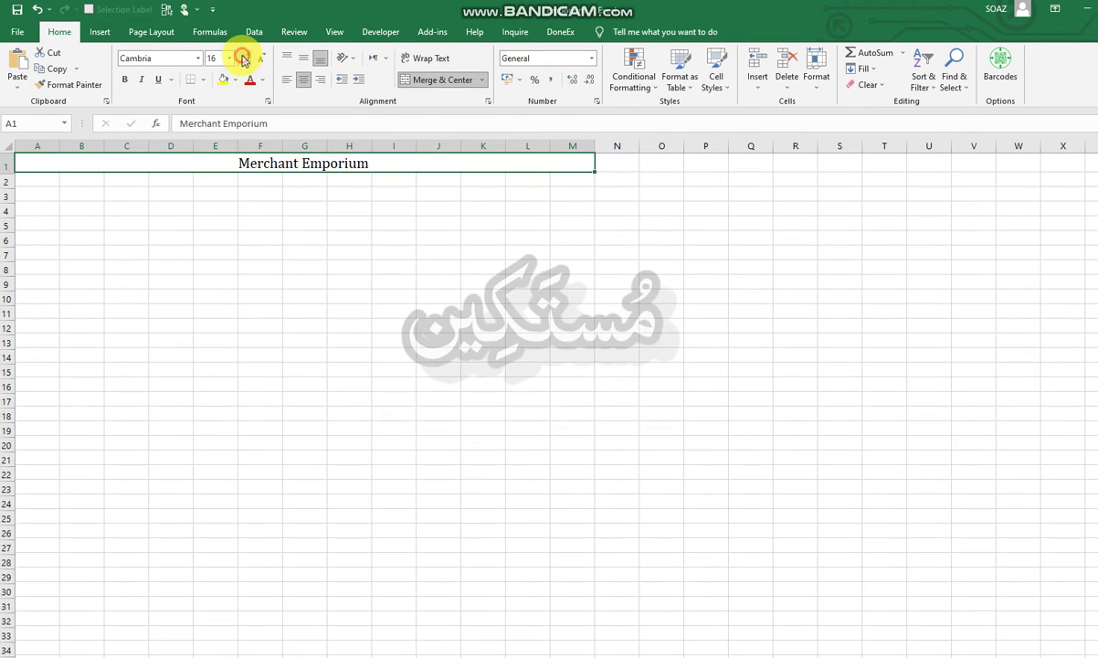
left_click(244, 59)
left_click(244, 59)
left_click_drag(10, 177, 11, 199)
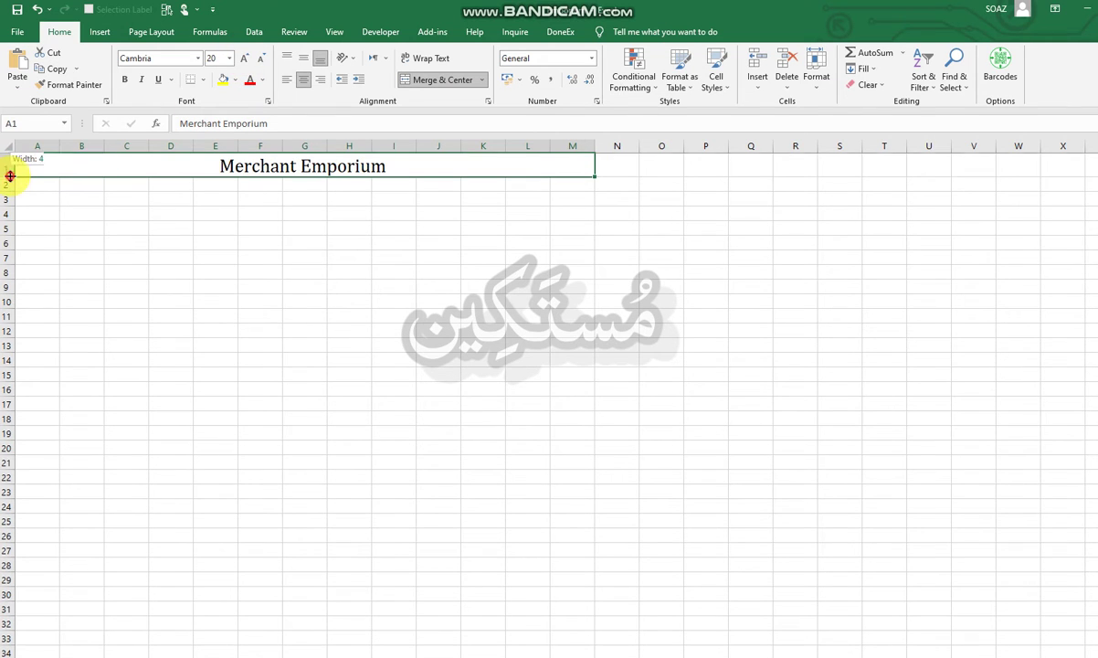
left_click(303, 58)
left_click(309, 235)
left_click(292, 183)
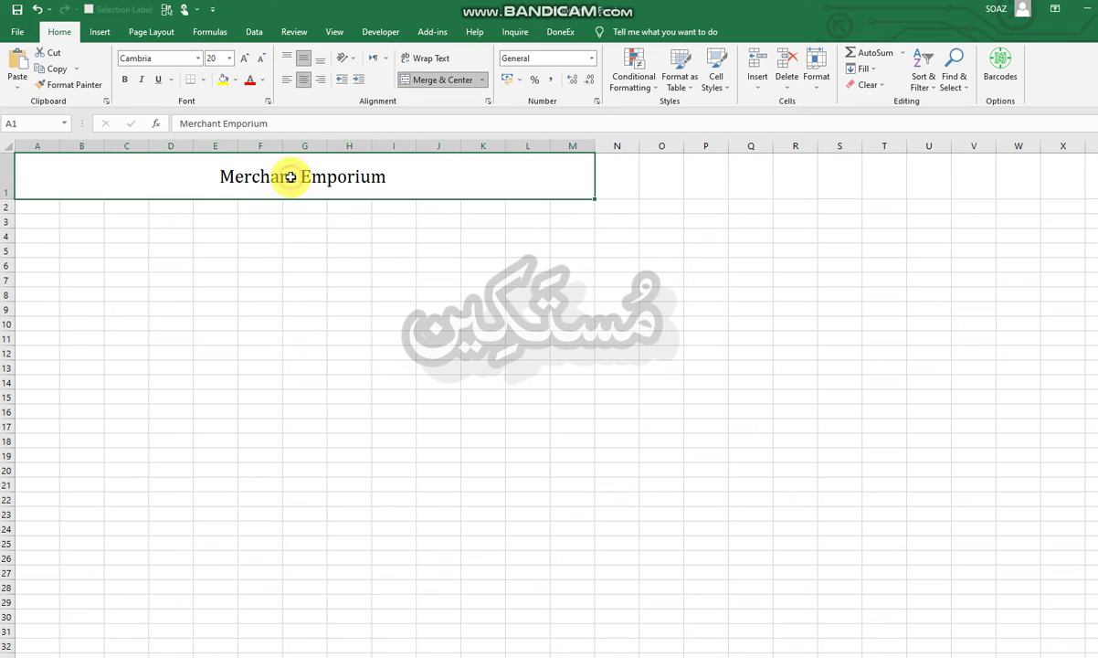
left_click(9, 144)
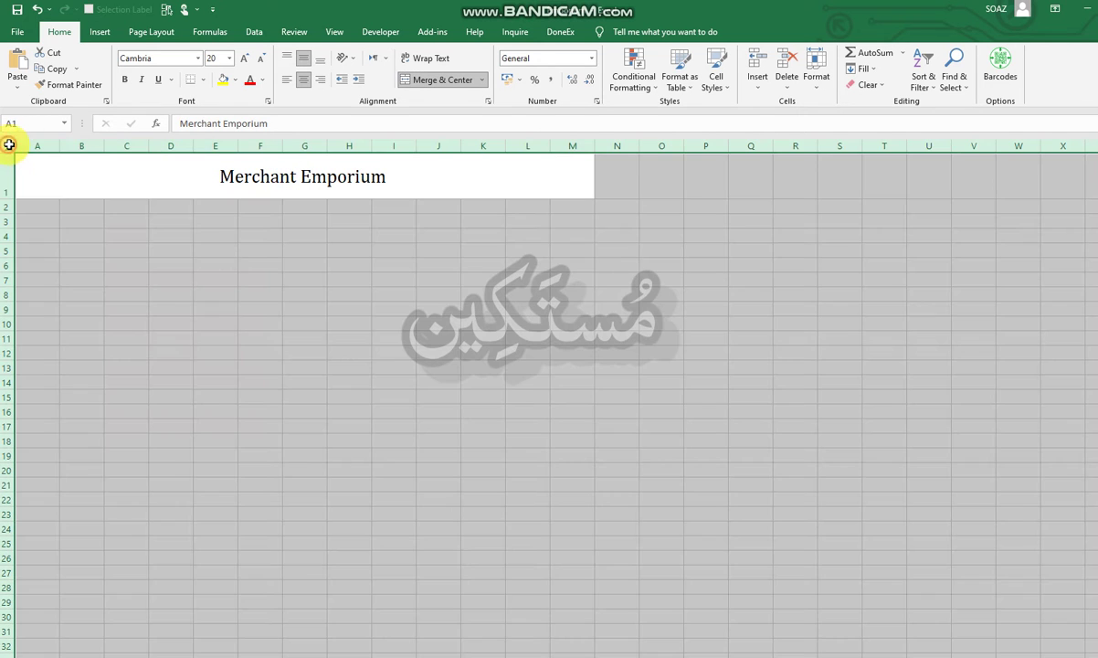
Step: Fill the whole sheet light gold
left_click(236, 80)
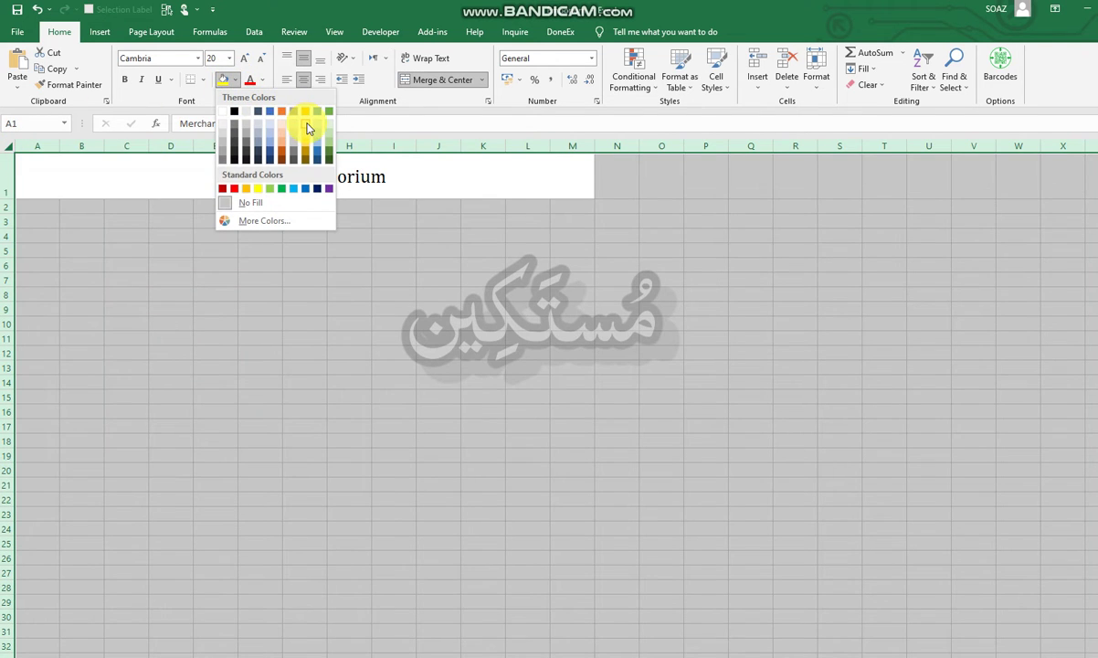
left_click(307, 129)
left_click(336, 280)
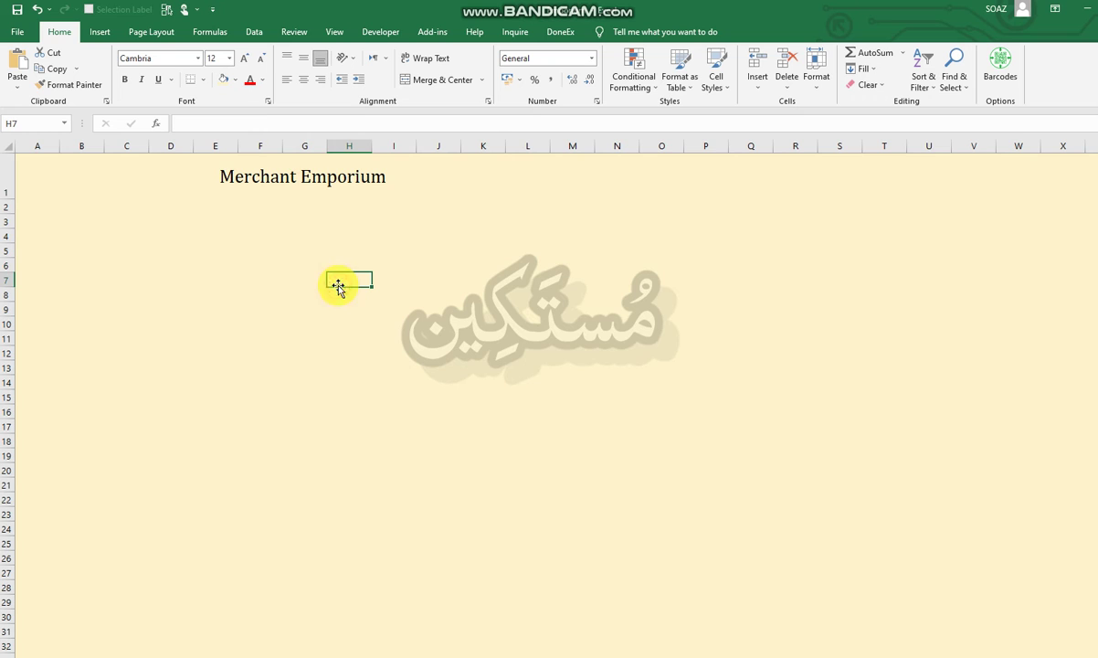
Step: Change the whole sheet's fill colour to blue
left_click(5, 146)
left_click(236, 81)
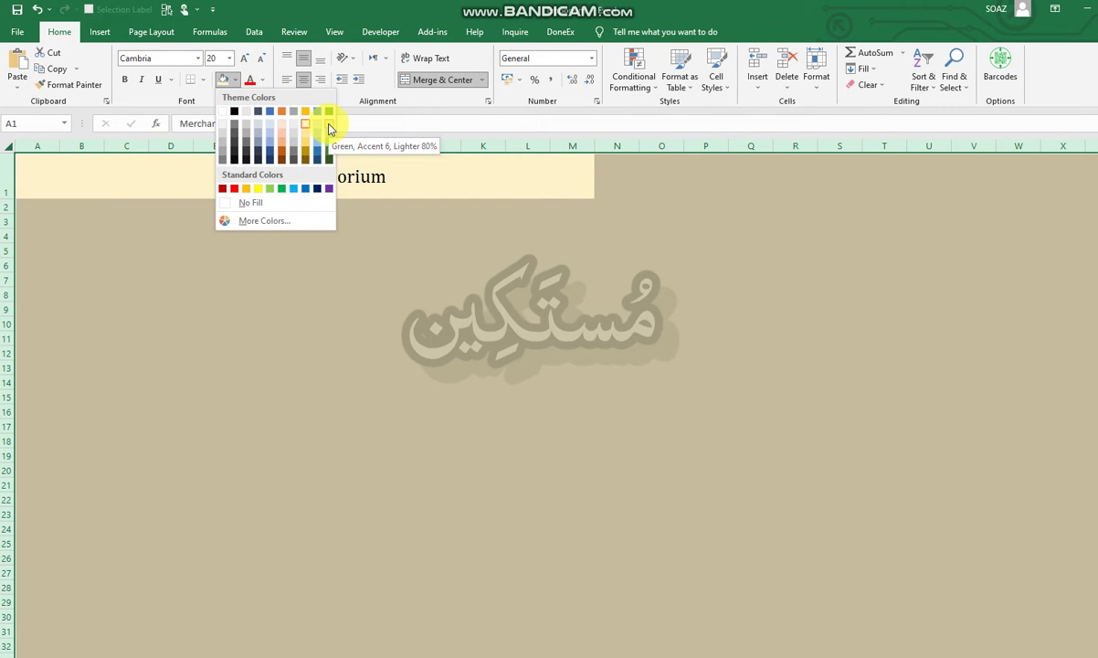
left_click(306, 189)
left_click(305, 250)
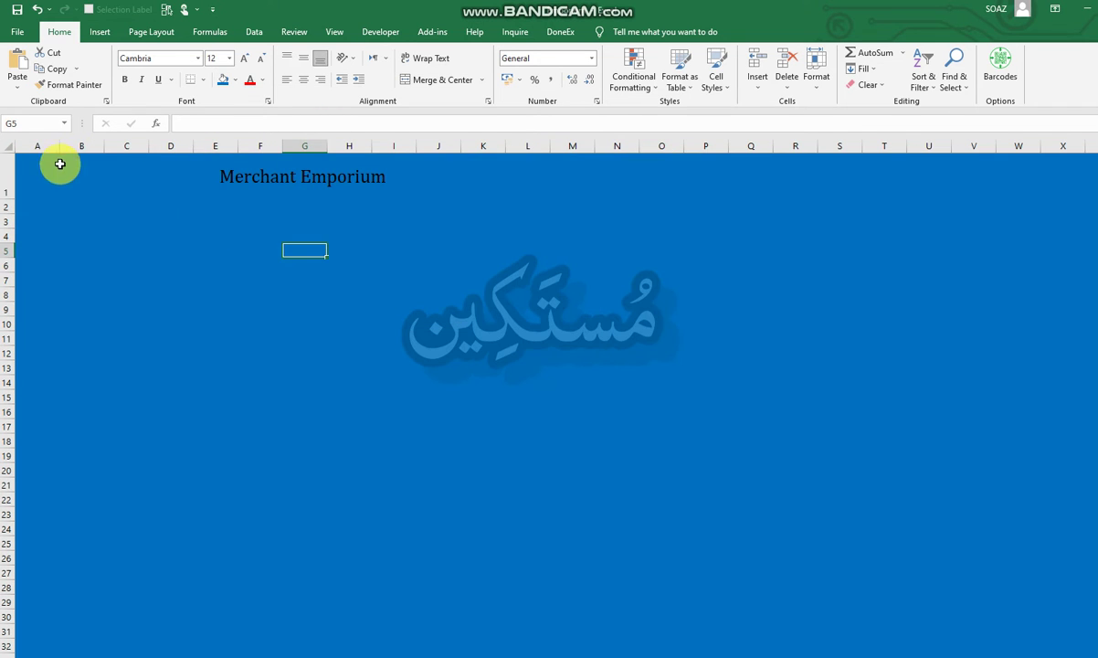
Step: Check the fill colours for the title cell without applying a new one
left_click(265, 179)
left_click(235, 80)
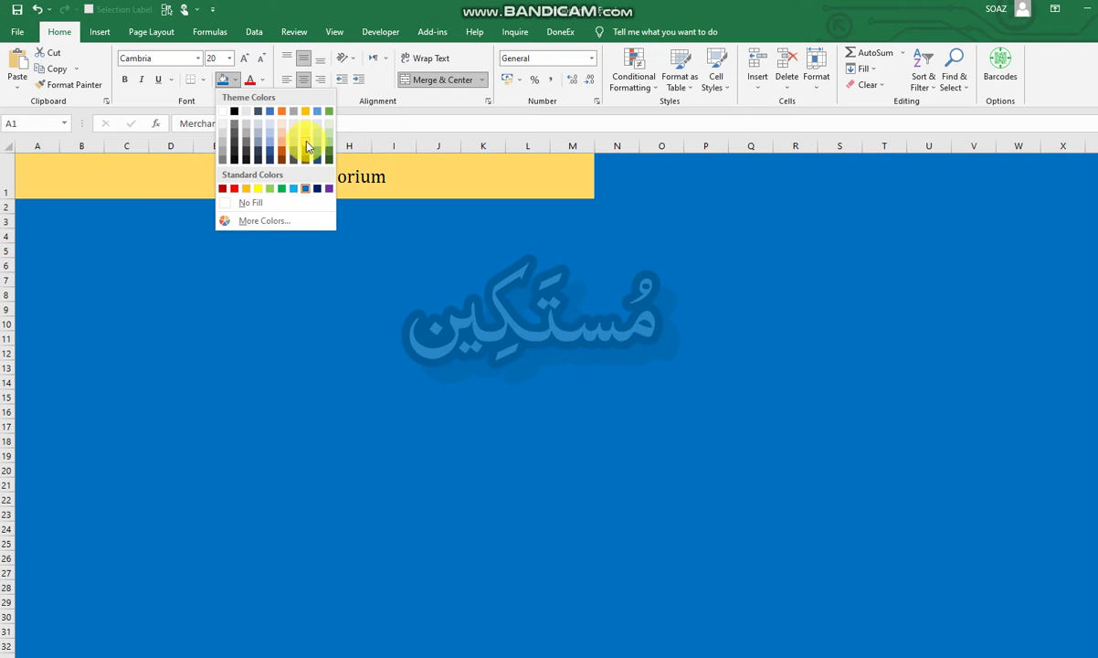
left_click(245, 52)
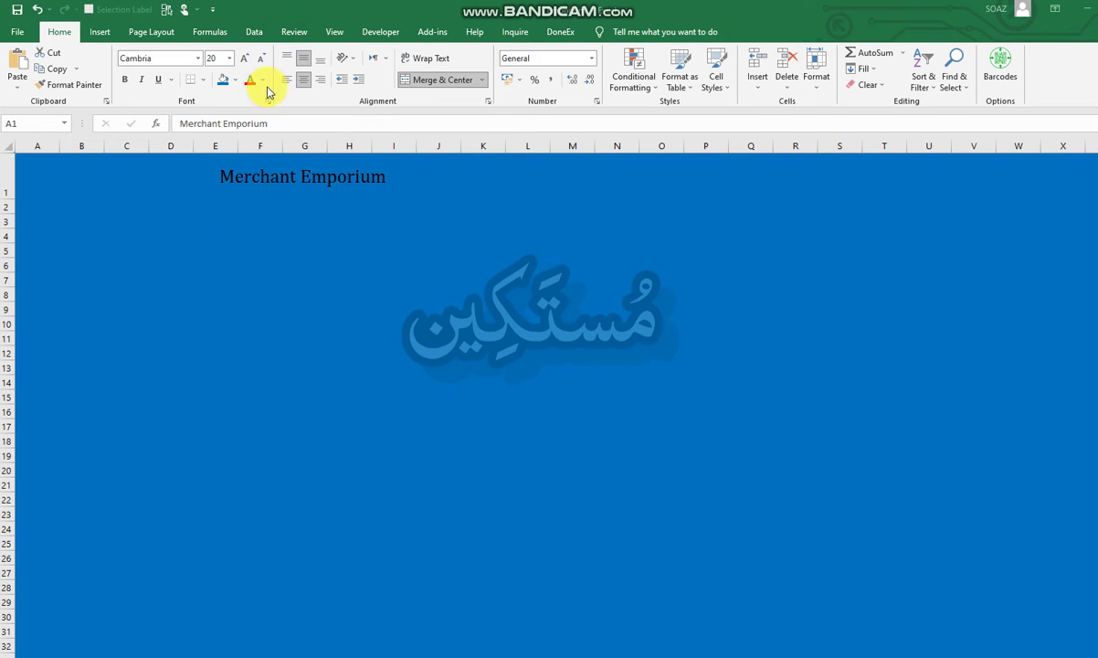
left_click(265, 180)
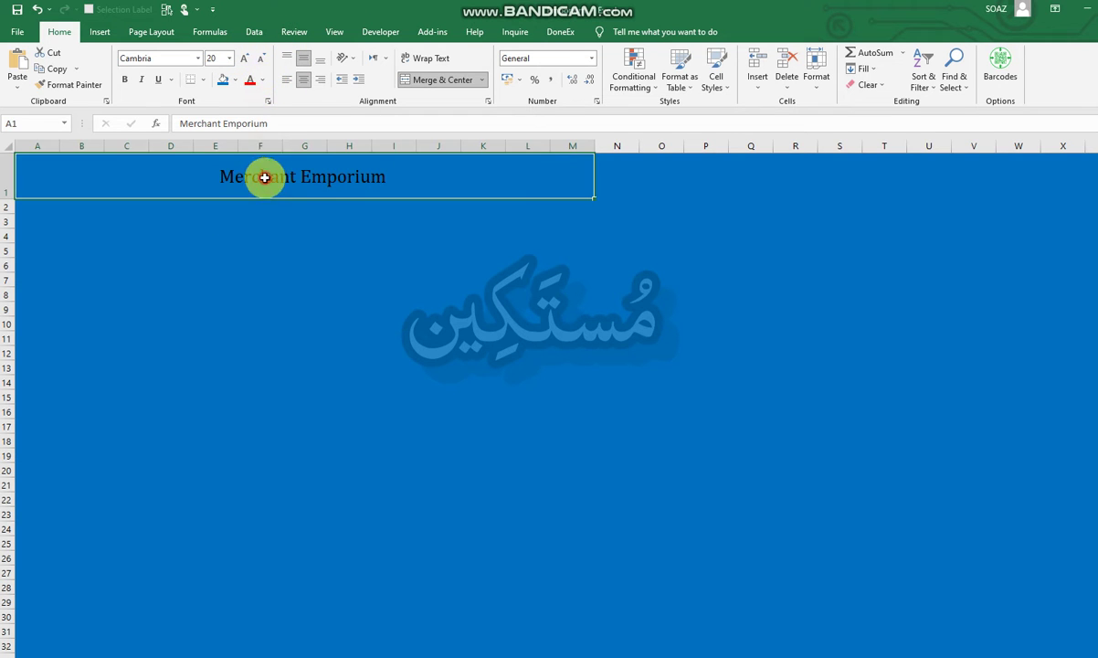
Step: Fill the whole sheet light blue, leaving the title's text colour unchanged
left_click(263, 80)
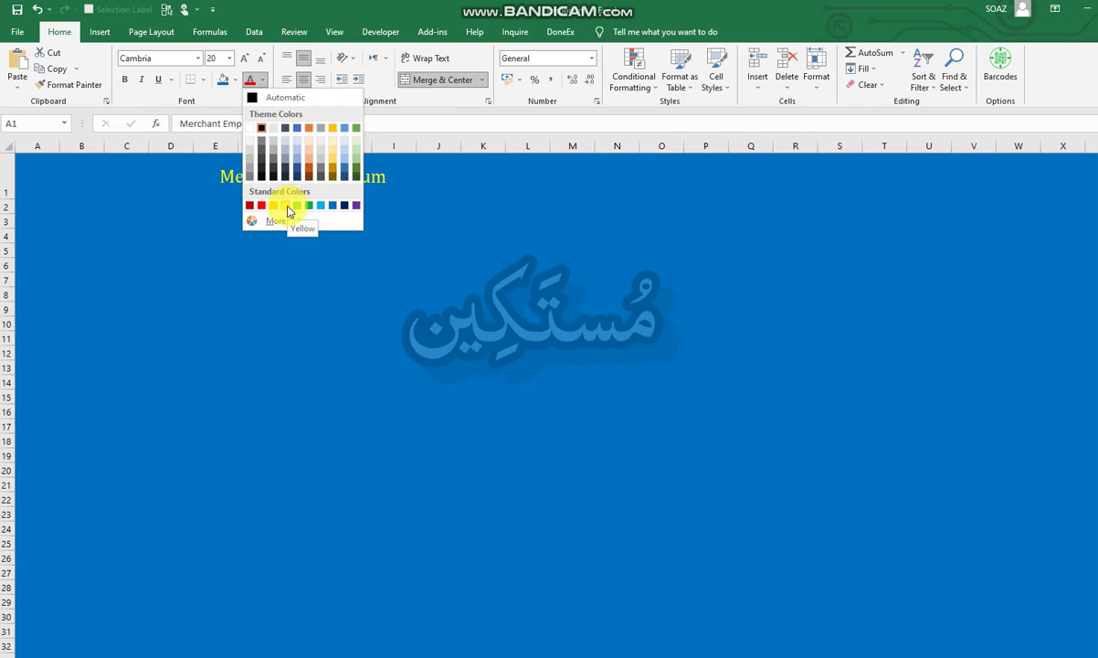
left_click(7, 143)
left_click(7, 142)
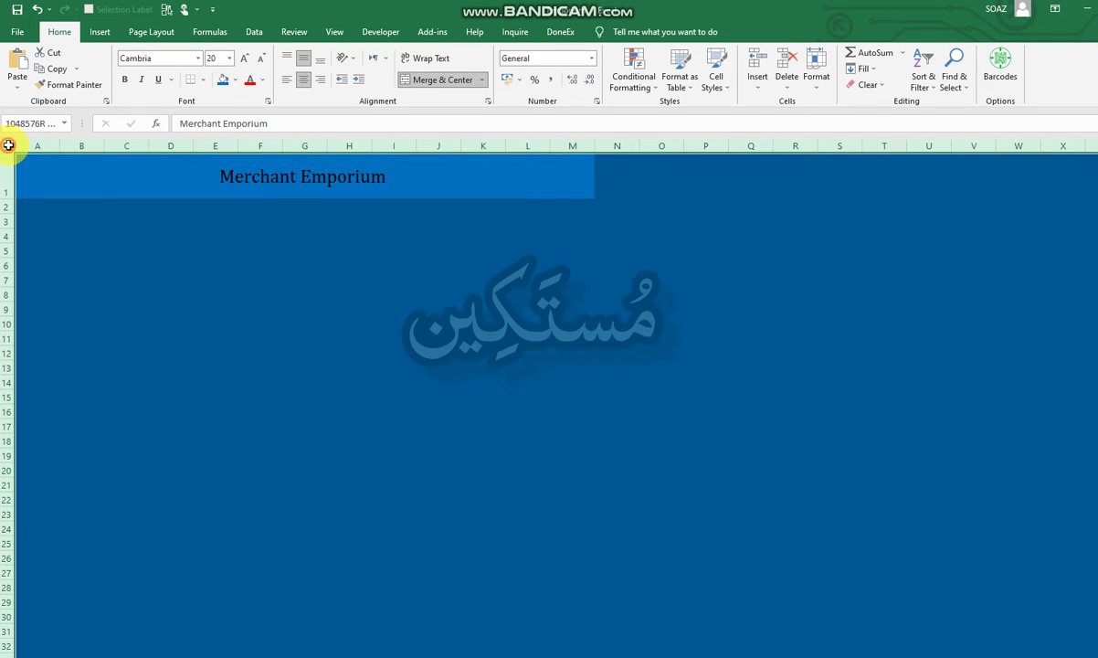
left_click(237, 81)
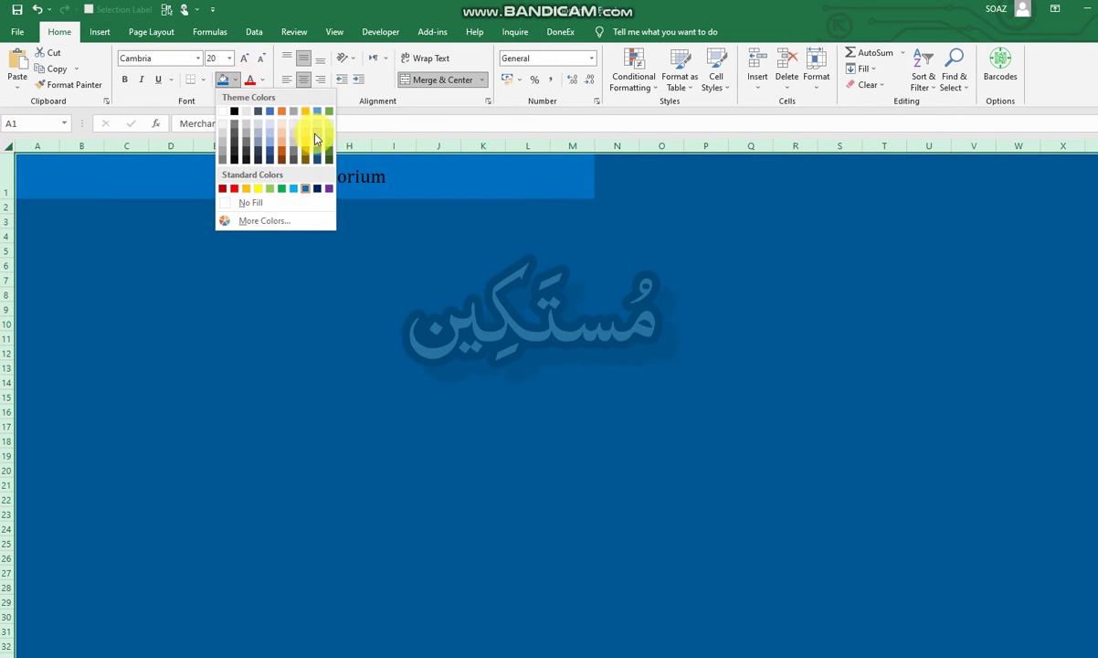
left_click(317, 123)
left_click(369, 281)
Step: Make the Merchant Emporium title text dark blue
left_click(314, 180)
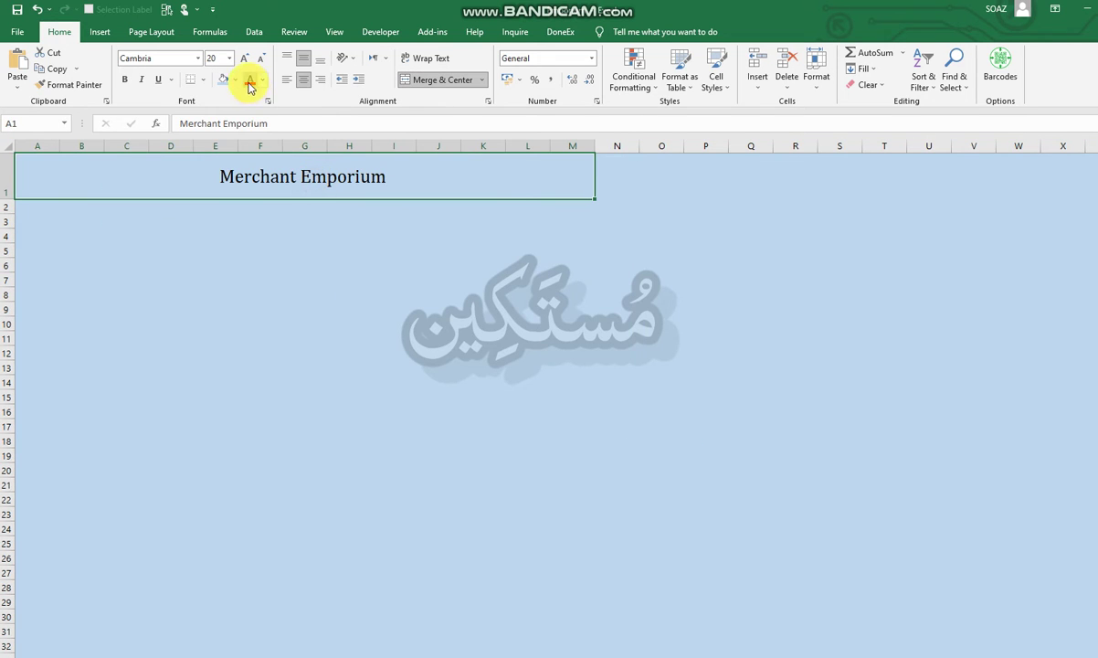
left_click(262, 80)
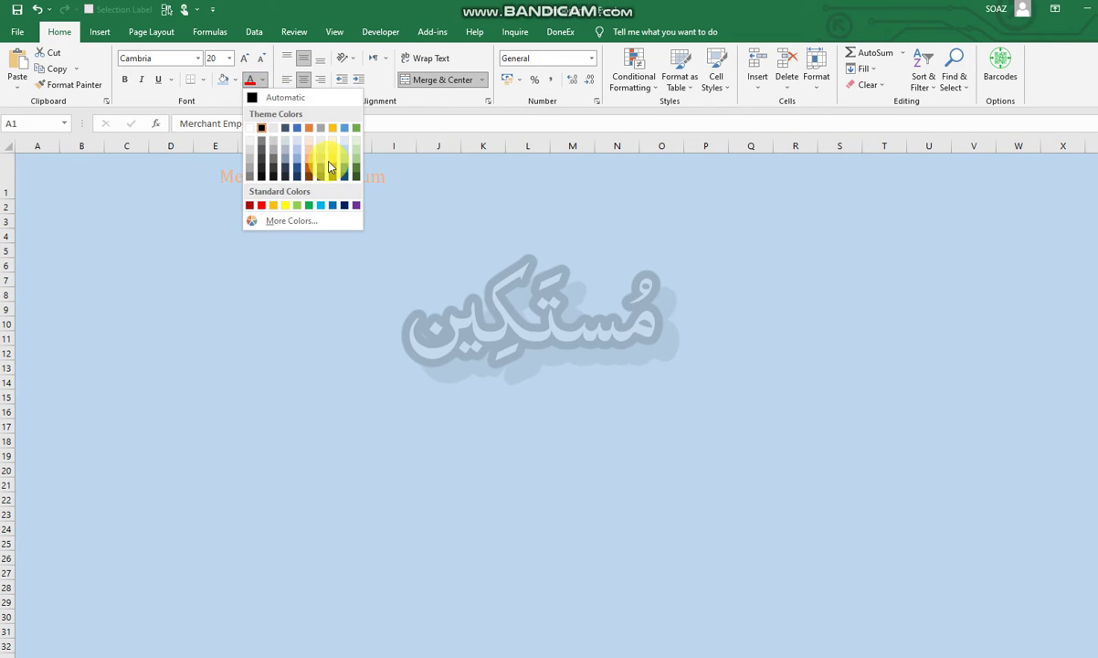
left_click(347, 211)
left_click(336, 236)
left_click(292, 208)
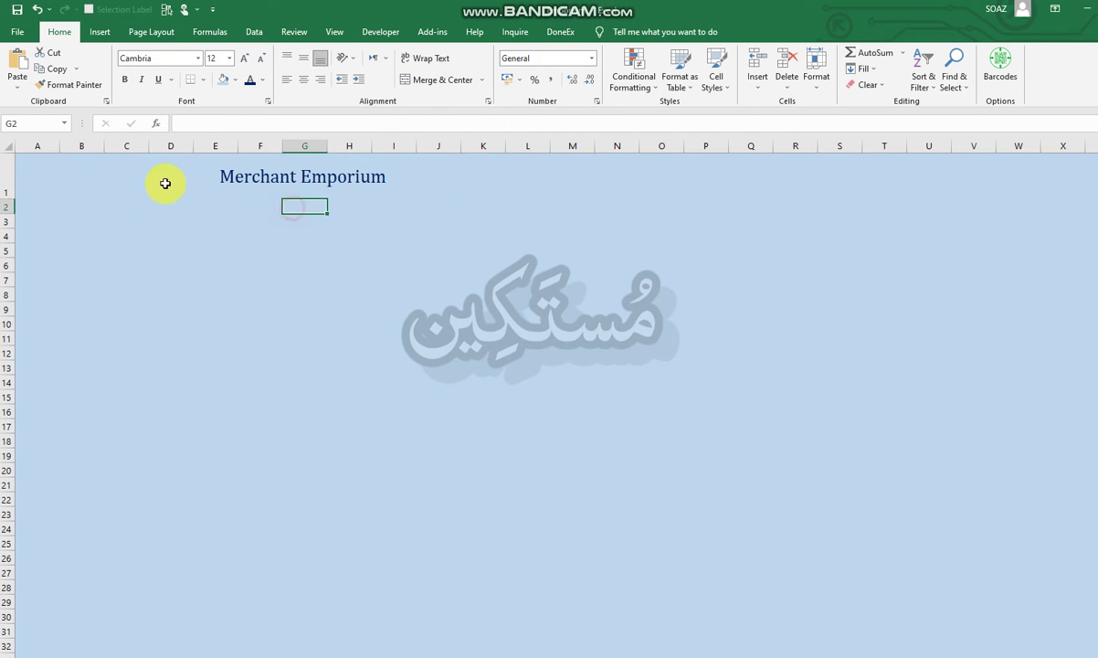
left_click(35, 202)
Step: Merge and centre A2:M2 and enter the shop's address as a subtitle line
left_click_drag(32, 206, 539, 184)
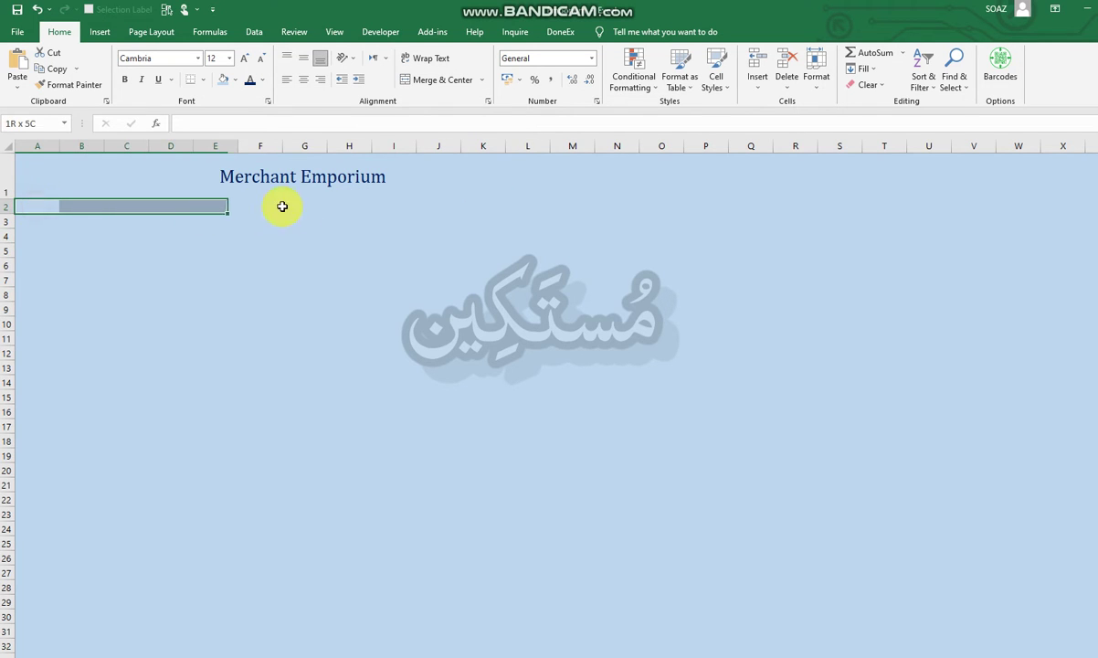
left_click(429, 80)
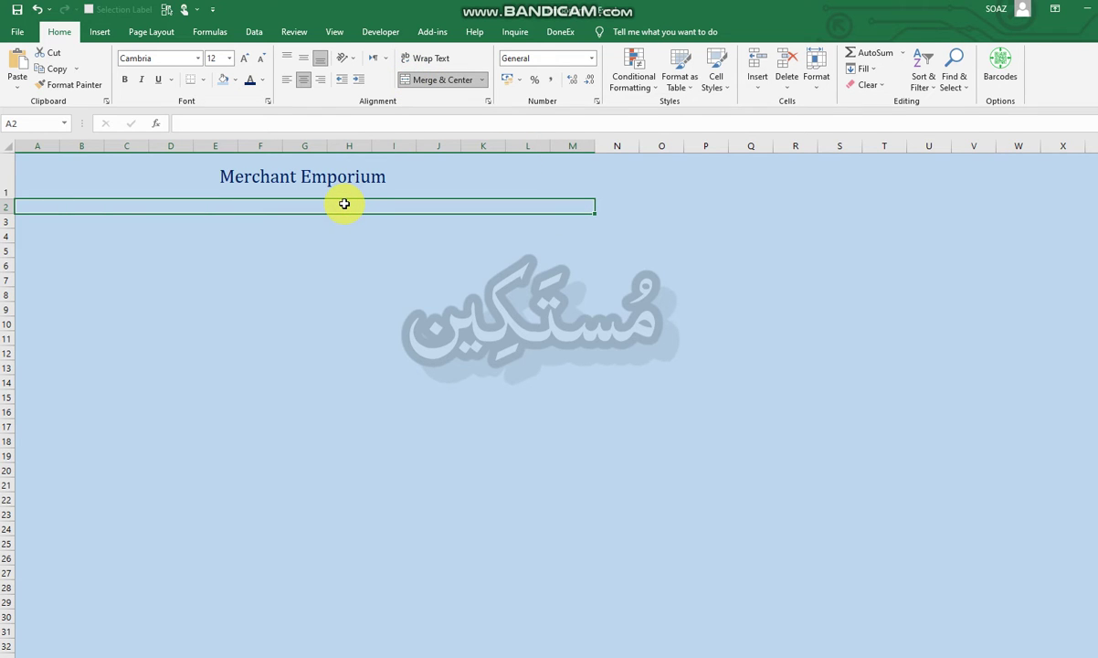
type("12/14 Ontario, Canada  1444")
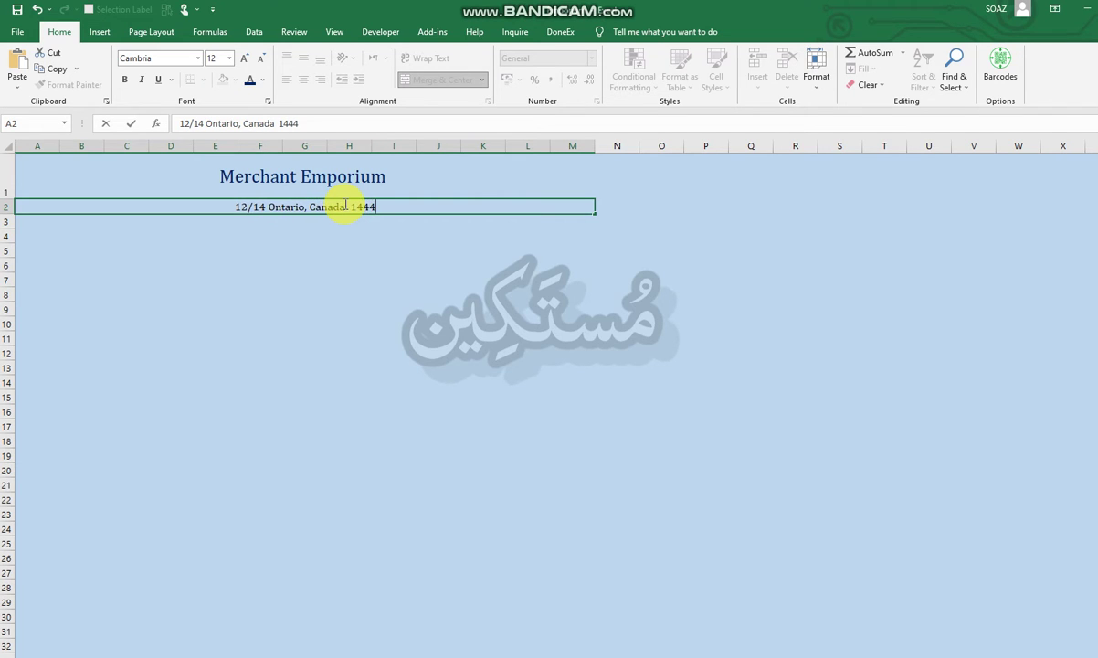
key("Return")
left_click(343, 203)
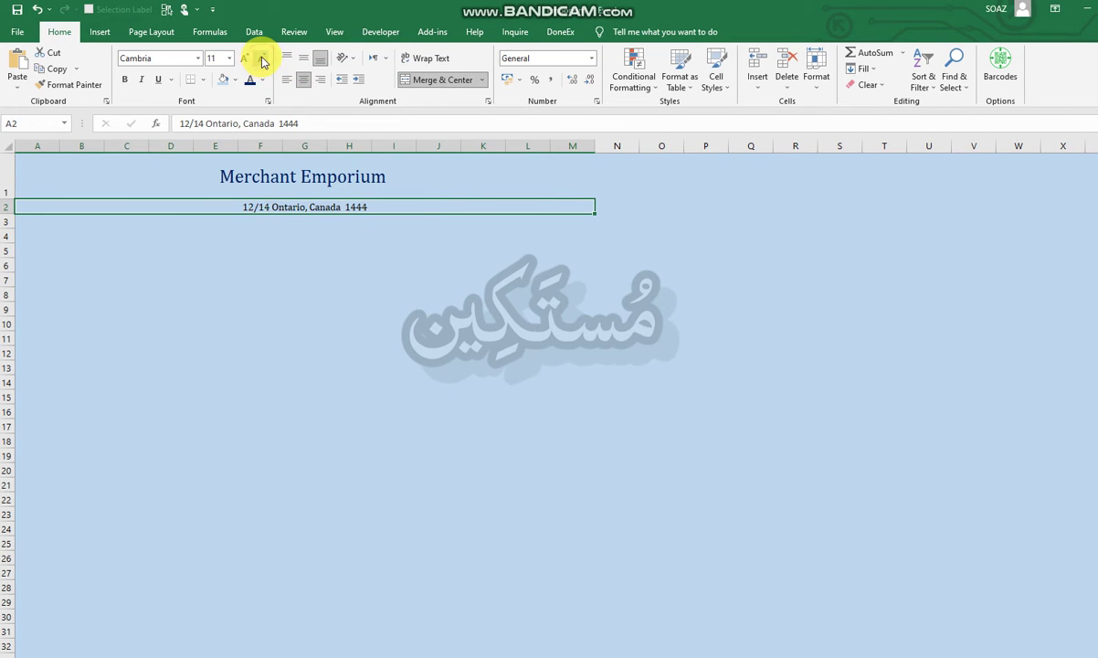
left_click(283, 182)
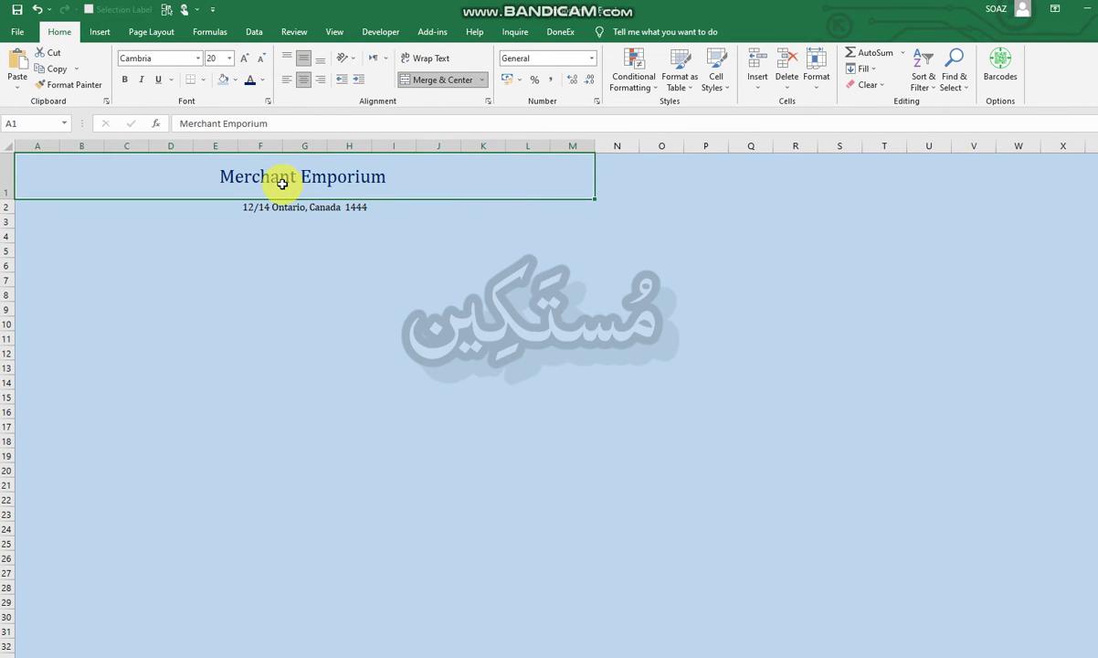
Step: Give the title row a white-to-light-blue horizontal gradient fill, top-right variant
right_click(329, 182)
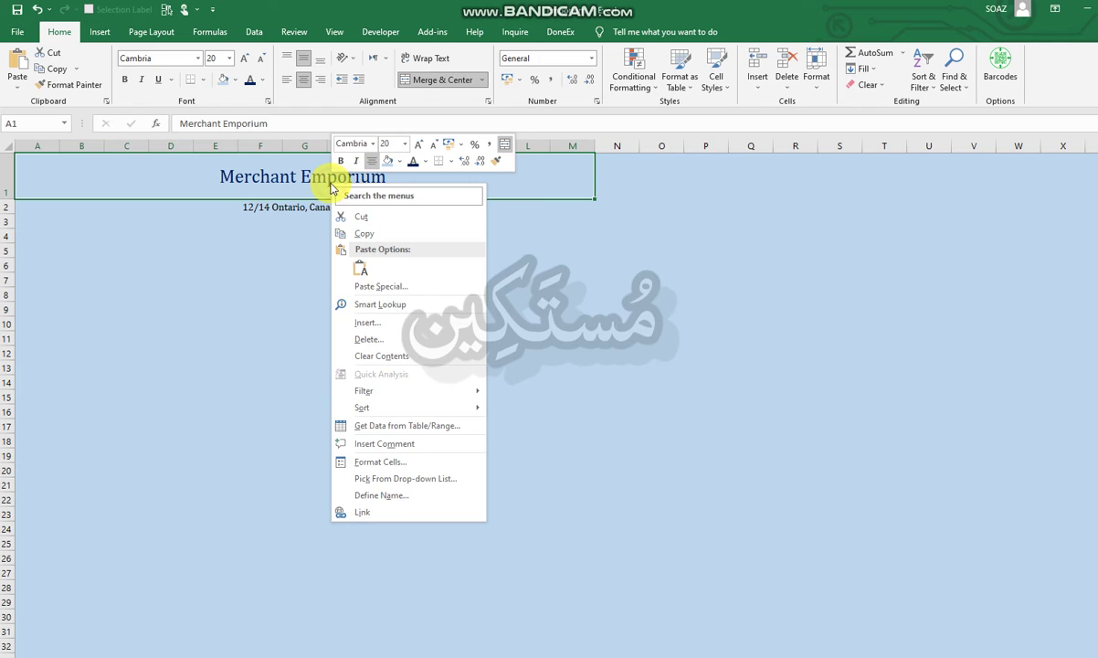
left_click(370, 460)
left_click_drag(417, 294, 569, 184)
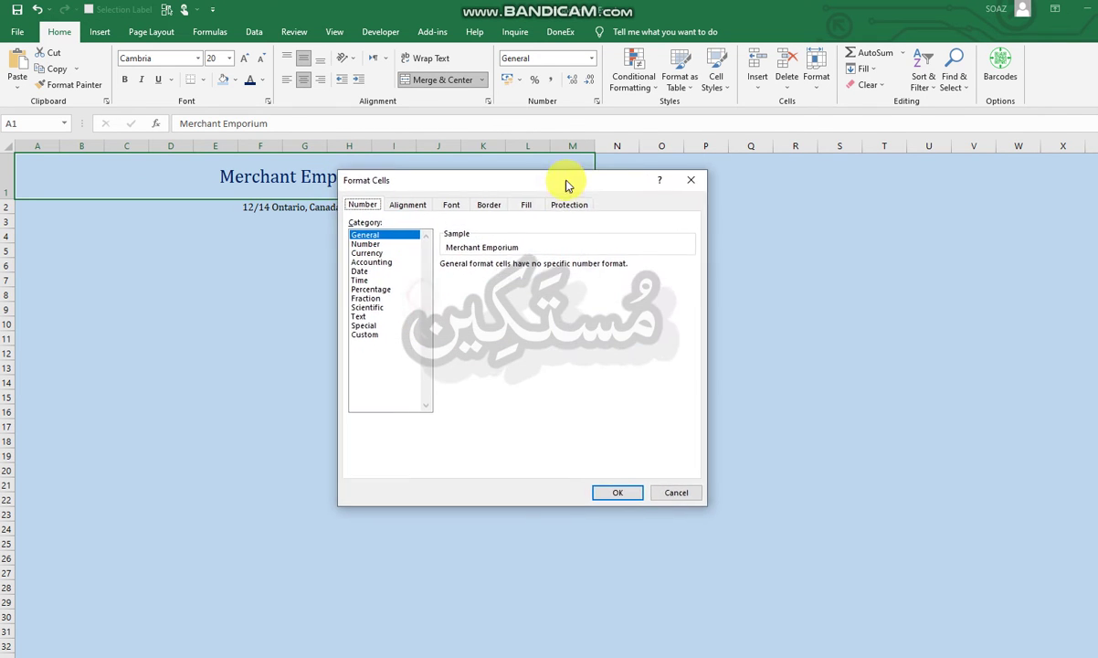
left_click(527, 204)
left_click(380, 363)
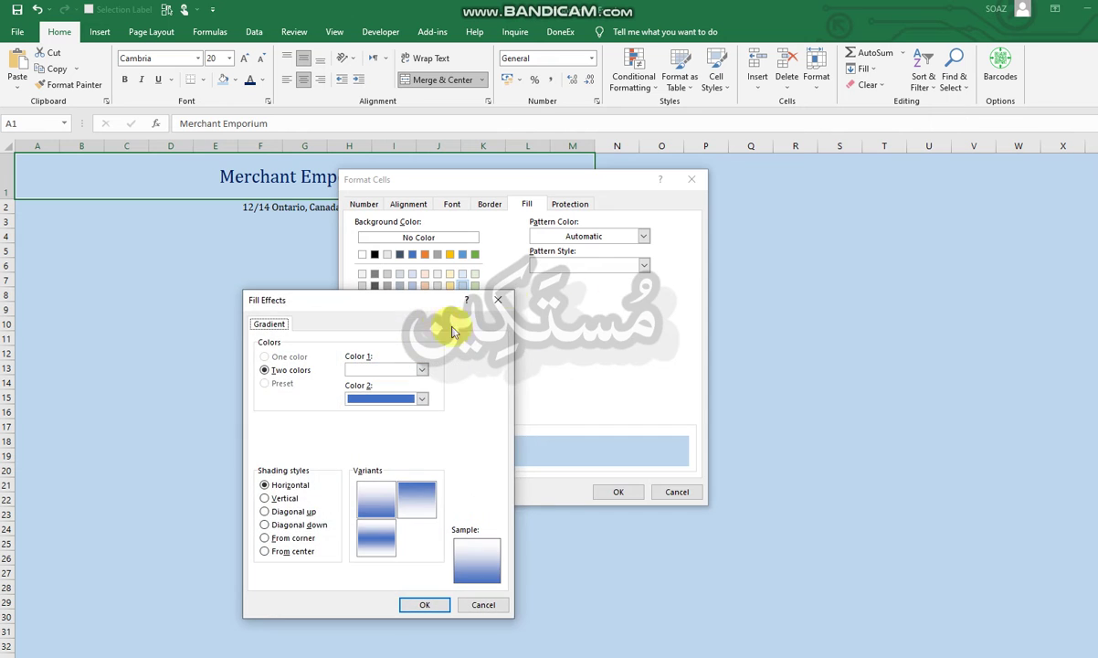
left_click_drag(416, 298, 710, 208)
left_click(697, 311)
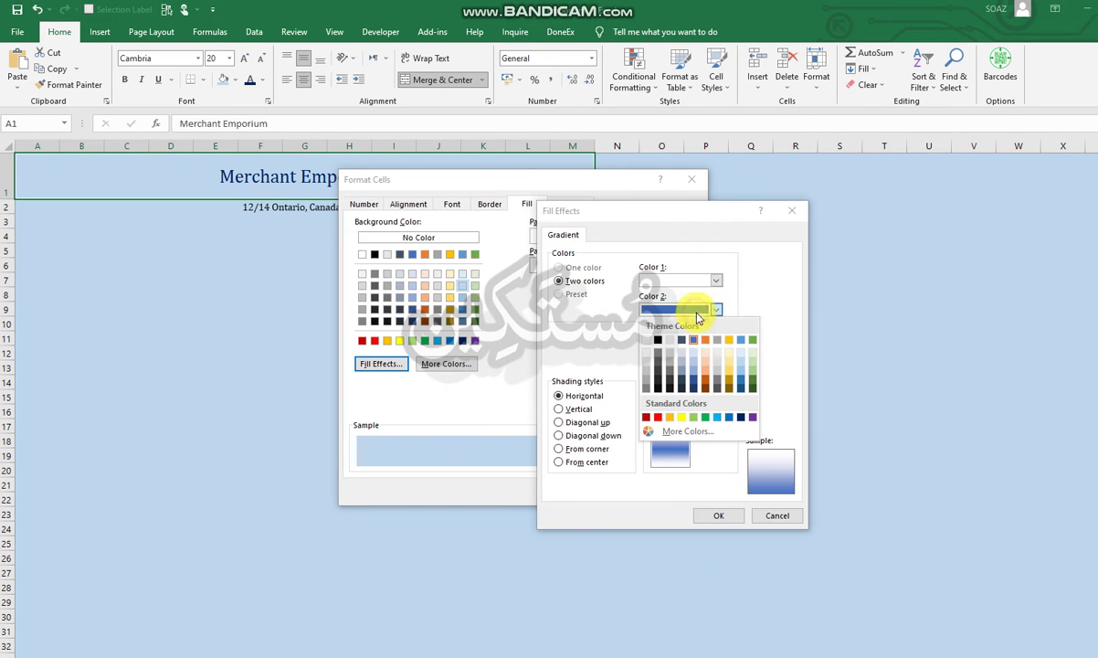
left_click(742, 363)
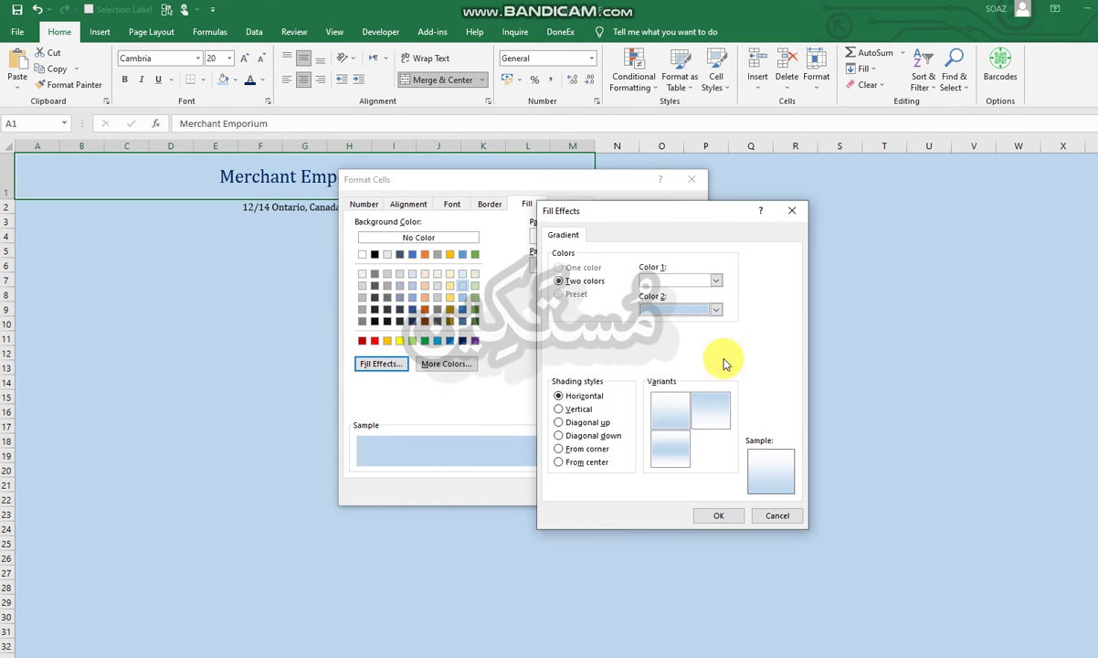
left_click(694, 414)
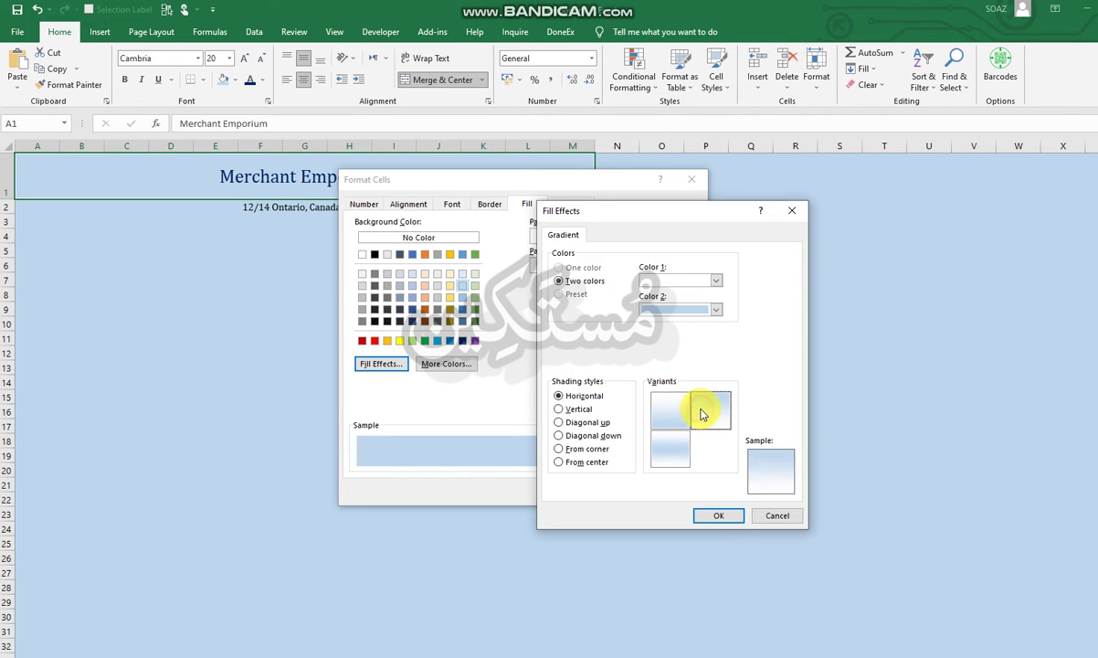
left_click(718, 516)
left_click(615, 491)
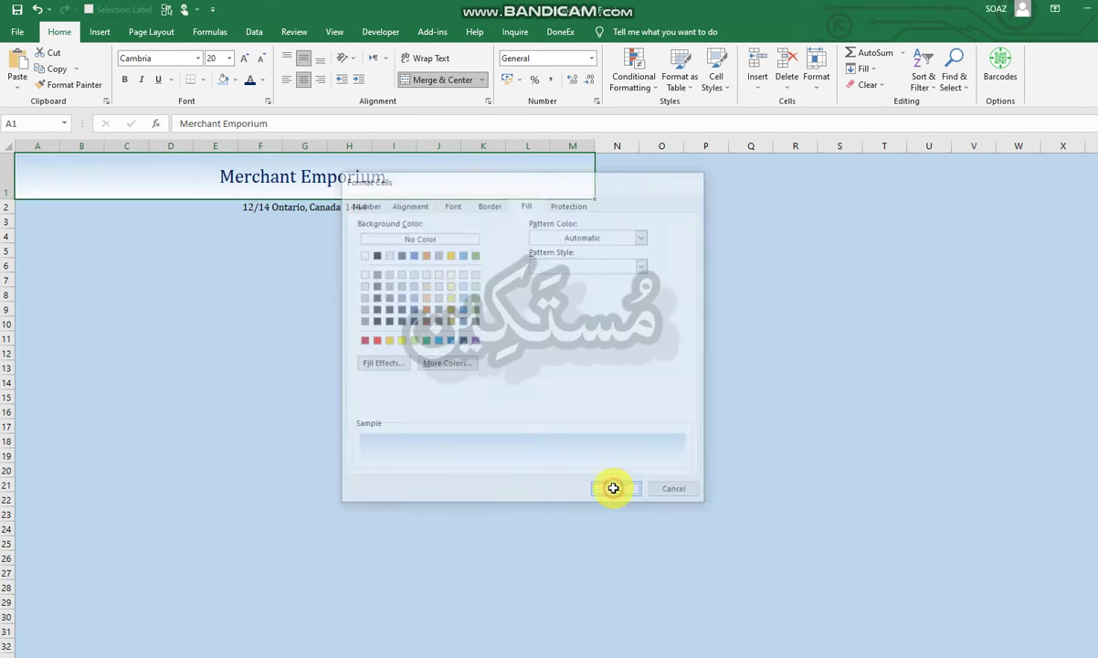
left_click(375, 338)
left_click(75, 207)
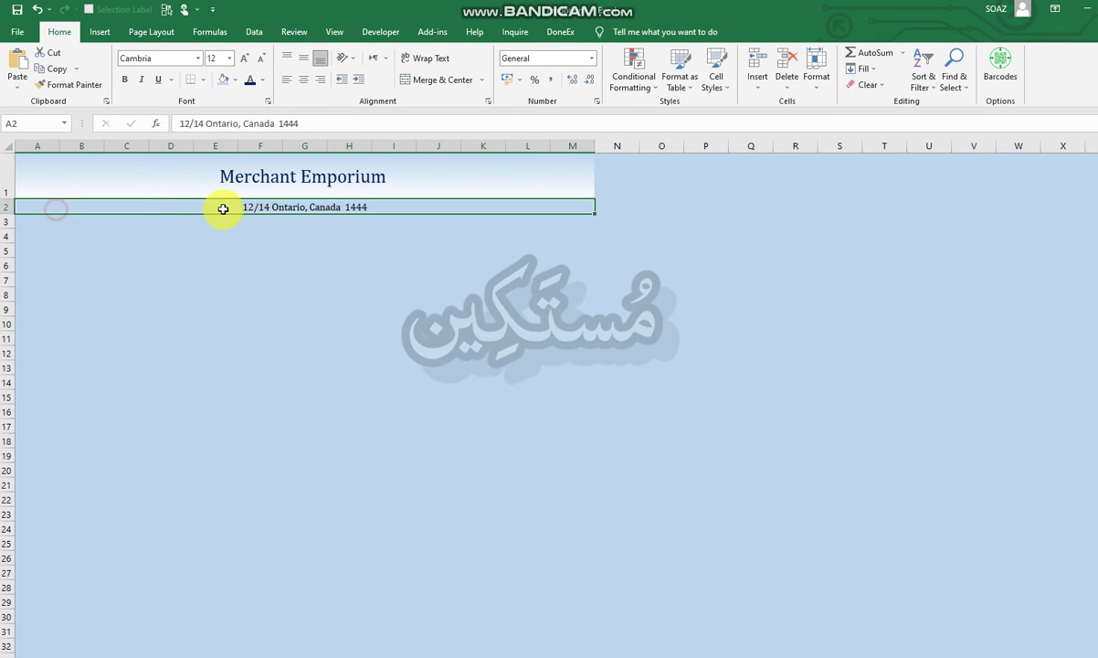
Step: Set up a matching white-to-light-blue horizontal gradient for the address row, bottom-left variant
right_click(318, 207)
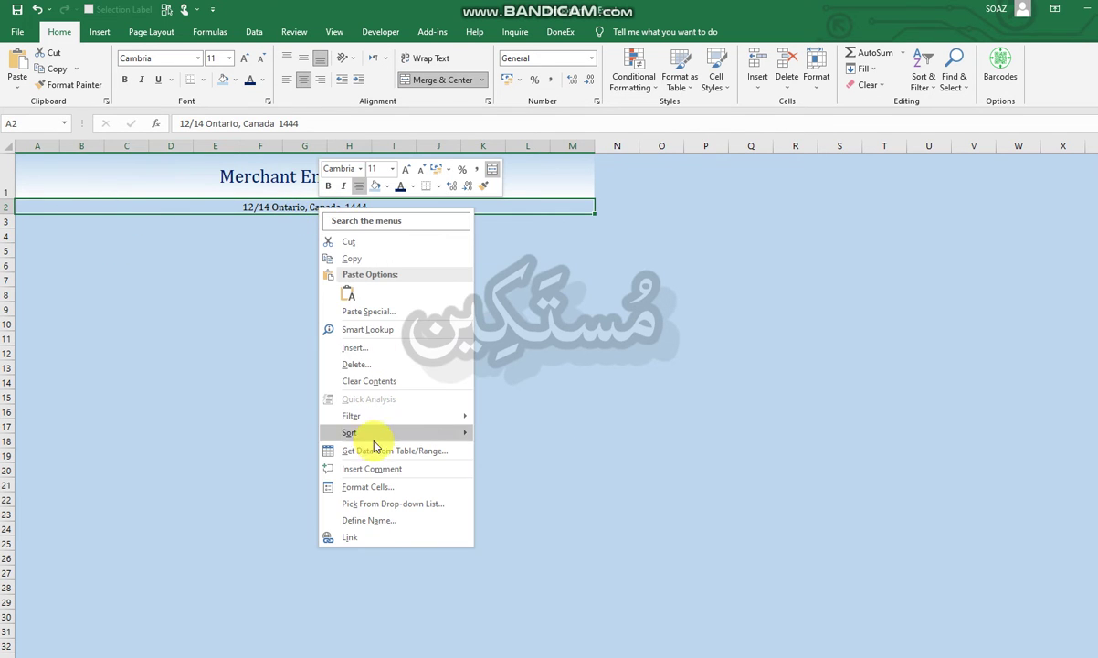
left_click(374, 488)
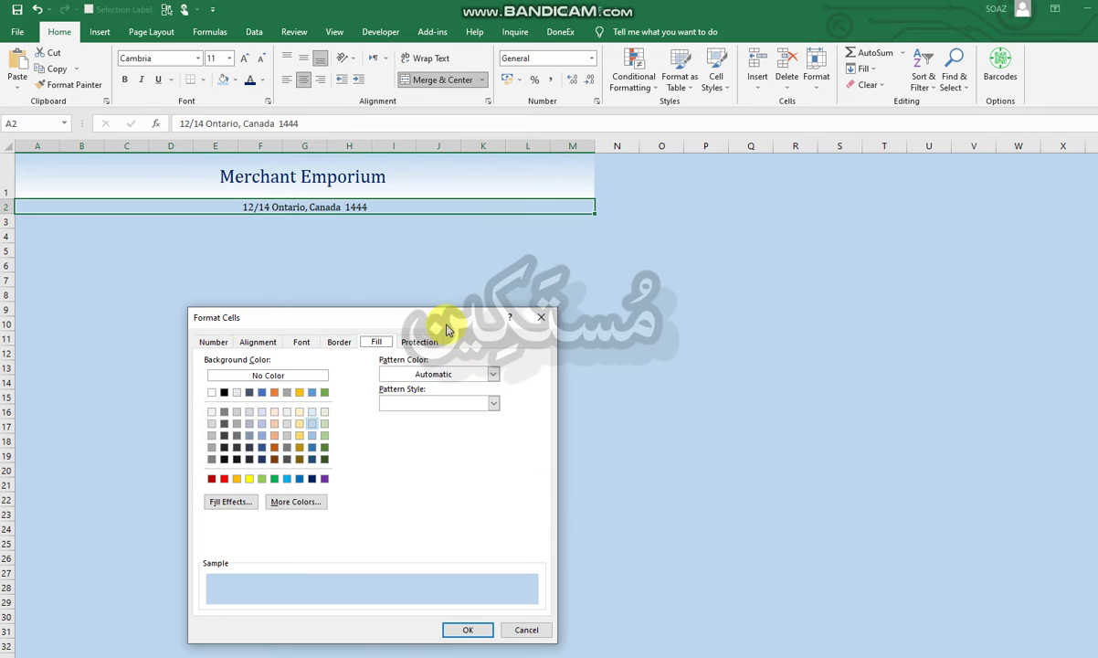
left_click_drag(441, 317, 606, 266)
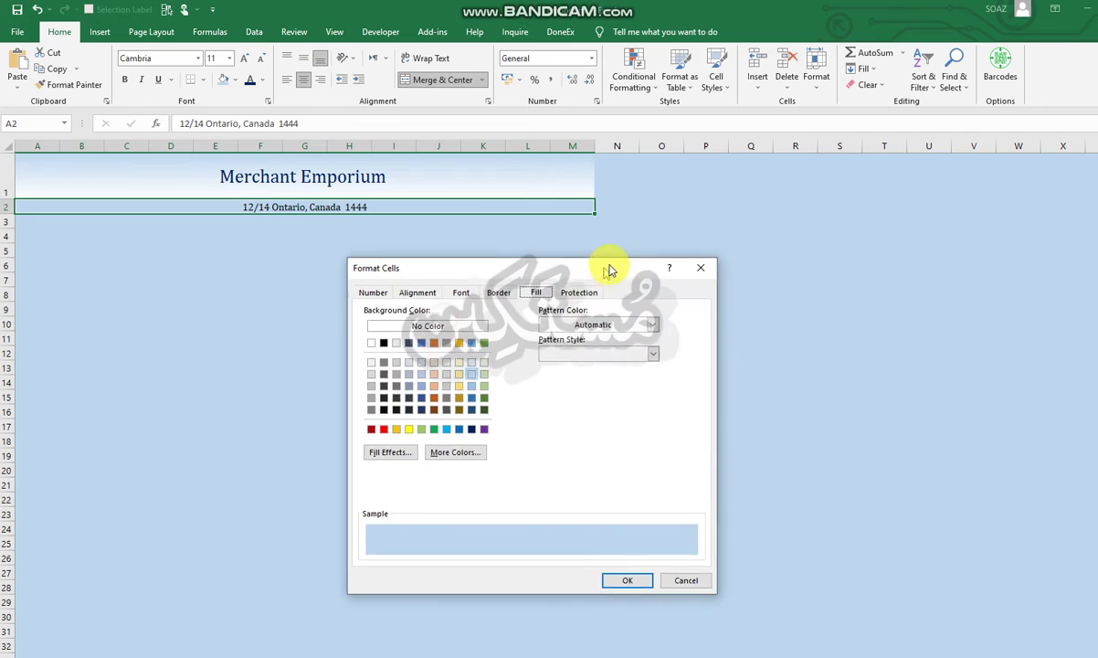
left_click(397, 449)
left_click_drag(425, 323, 723, 201)
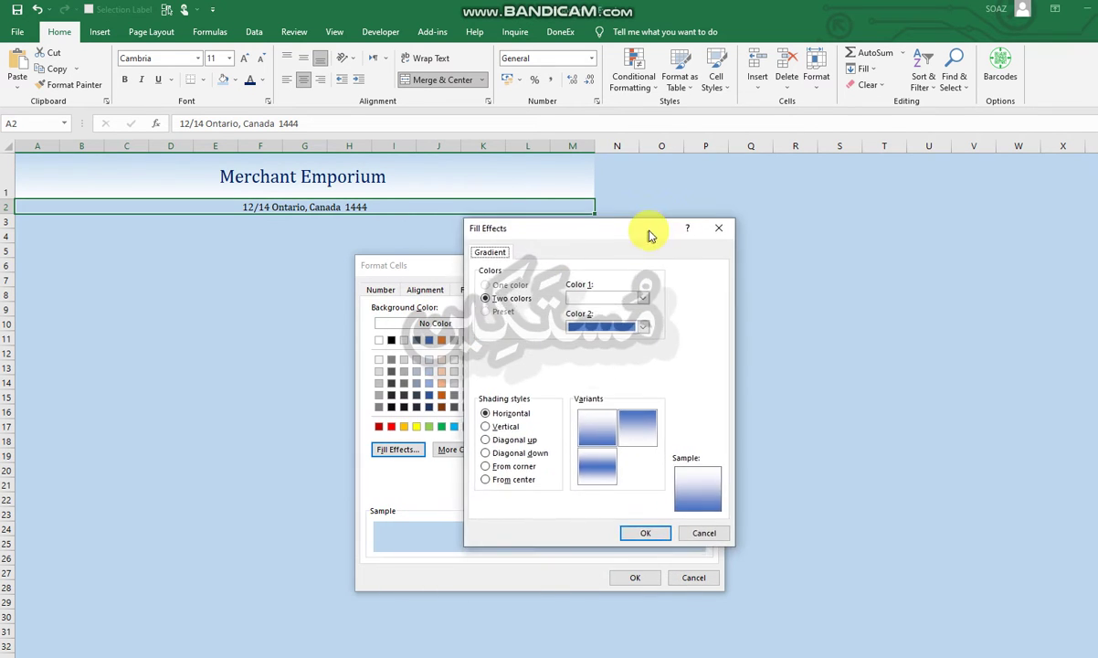
left_click(712, 298)
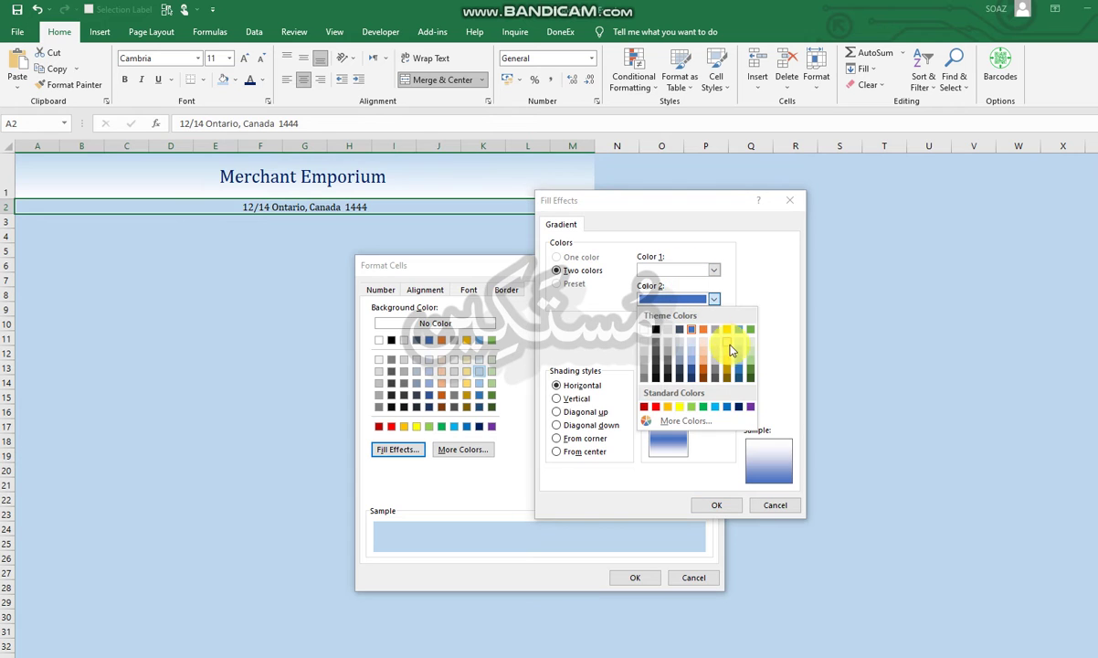
left_click(739, 353)
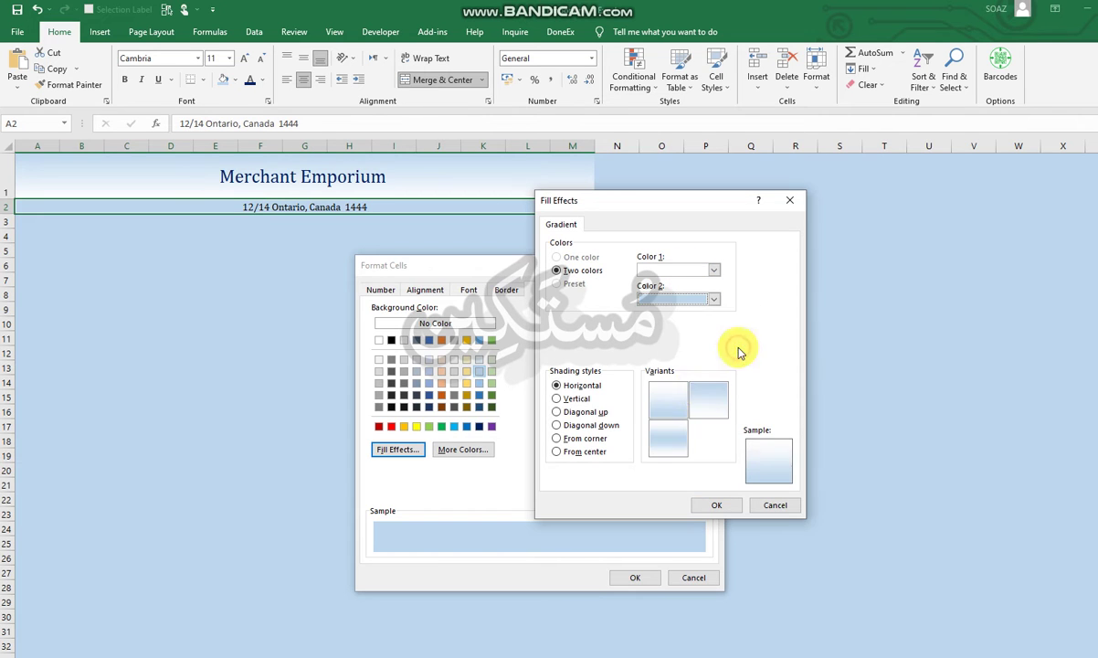
left_click(672, 437)
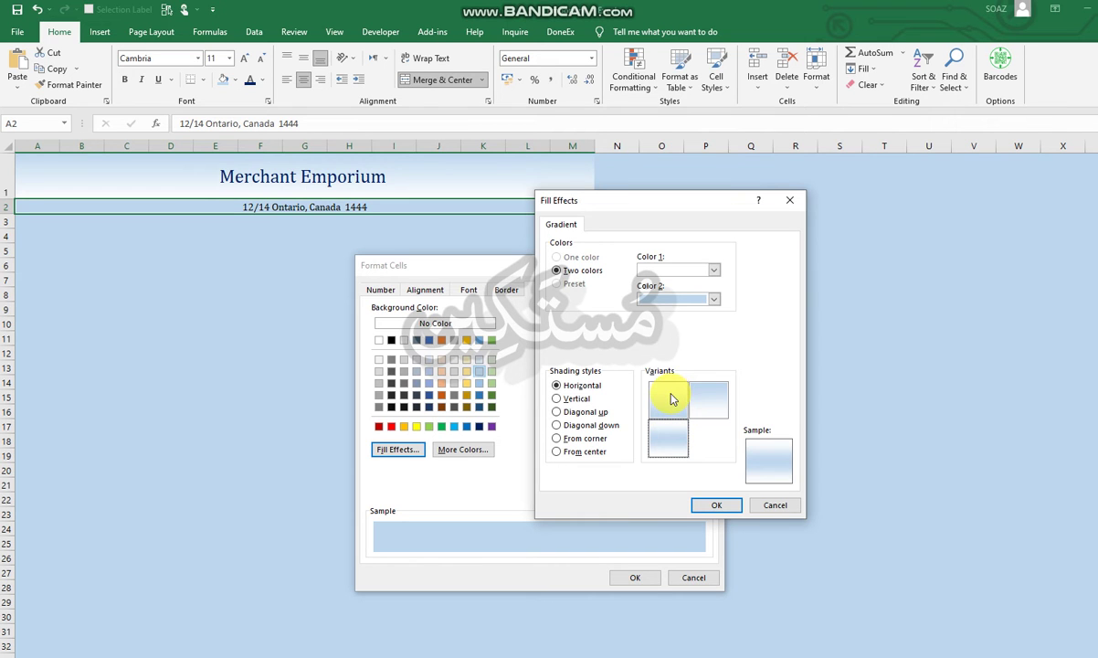
left_click(711, 506)
Step: Apply the address row's gradient fill and make row 2 taller
left_click(638, 577)
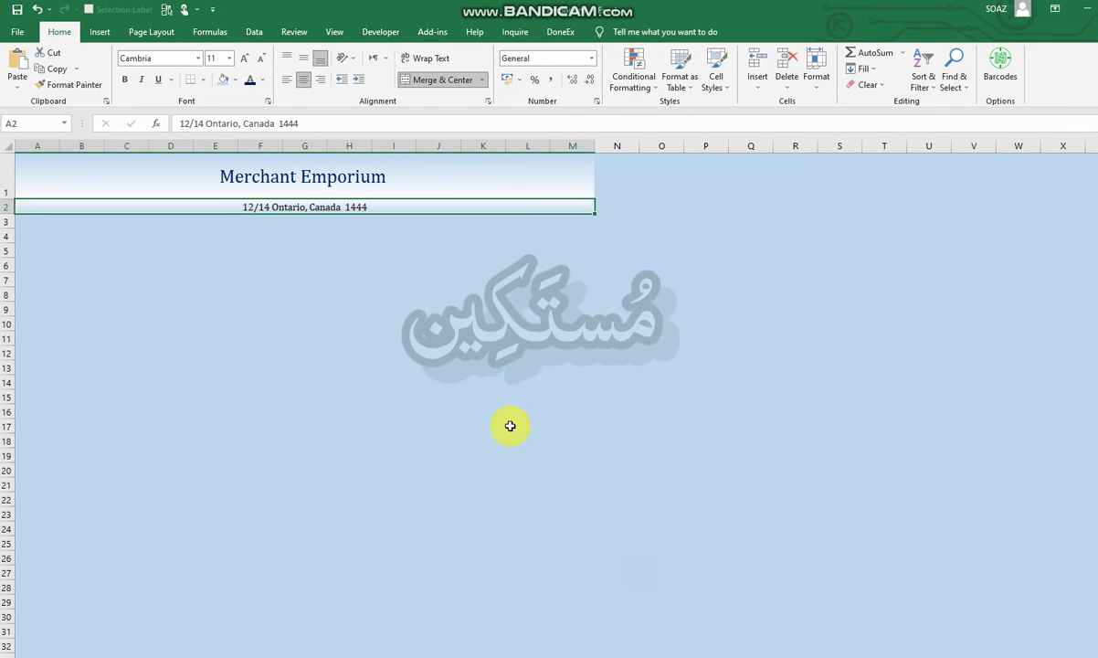
left_click(458, 362)
left_click(394, 266)
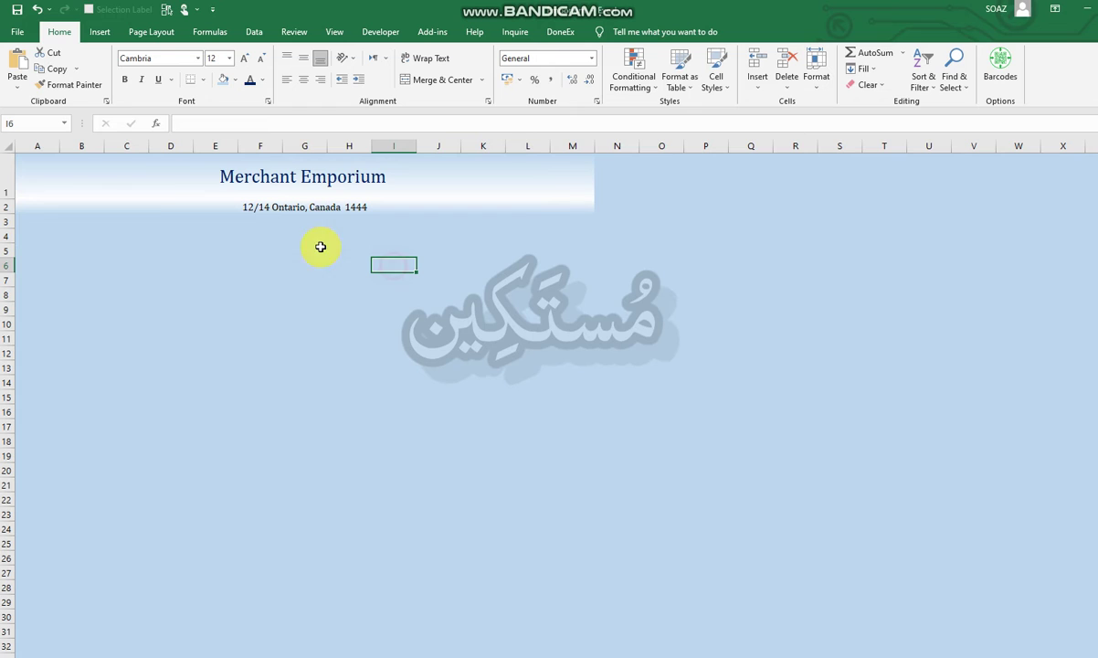
left_click(62, 212)
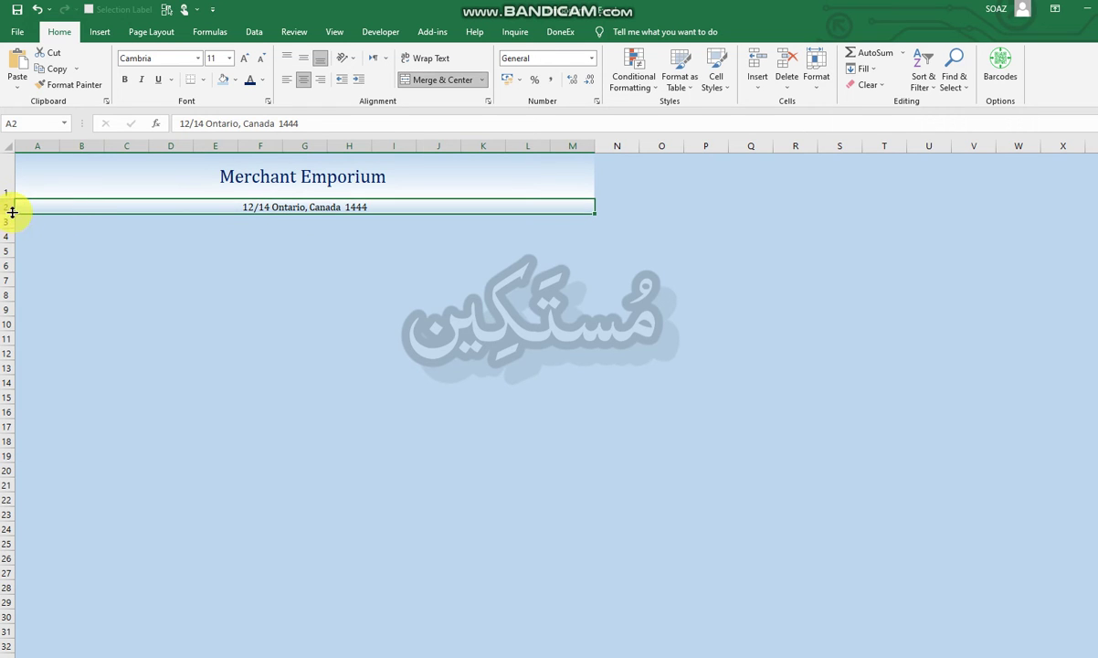
left_click_drag(12, 212, 12, 220)
left_click(250, 284)
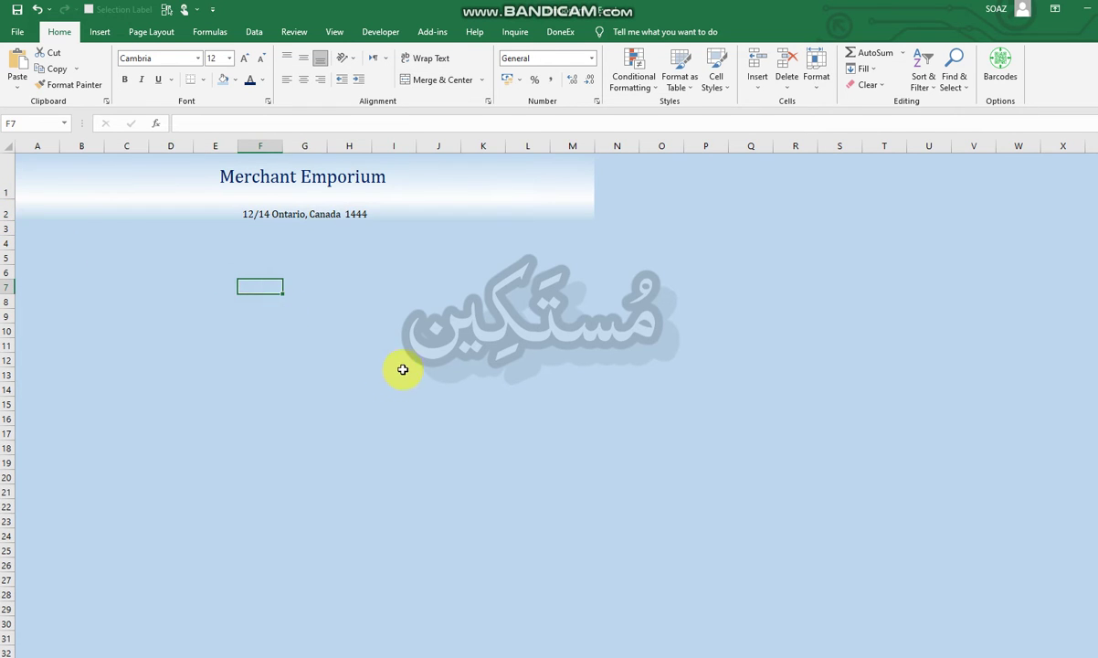
Step: Enlarge the Merchant Emporium title font to 24 point
left_click(311, 187)
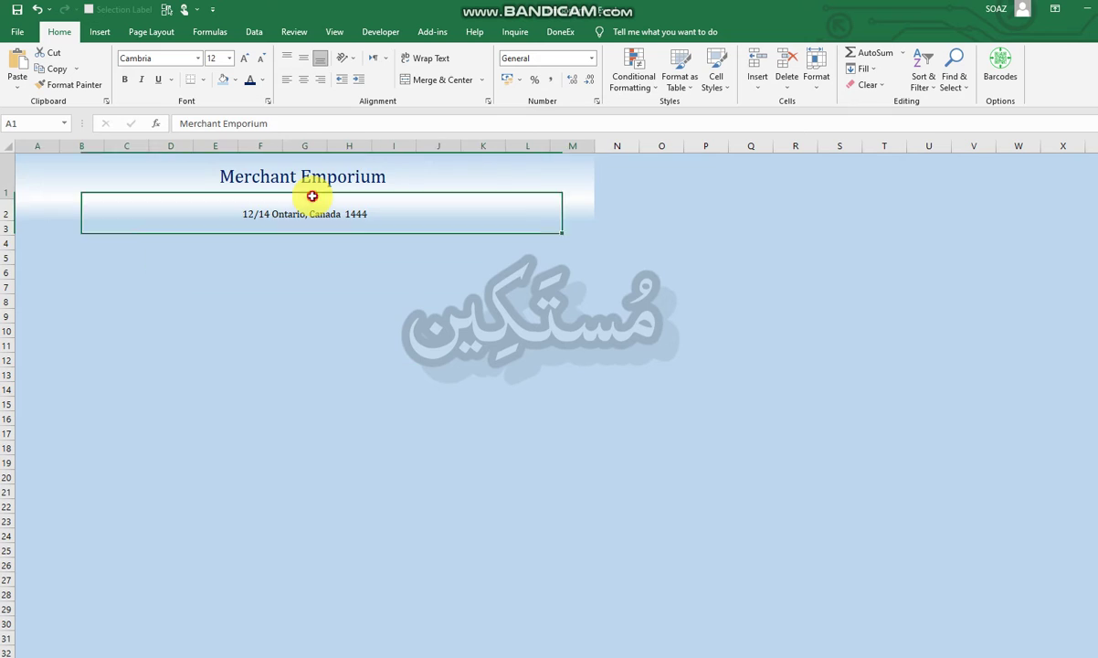
left_click(245, 59)
left_click(246, 59)
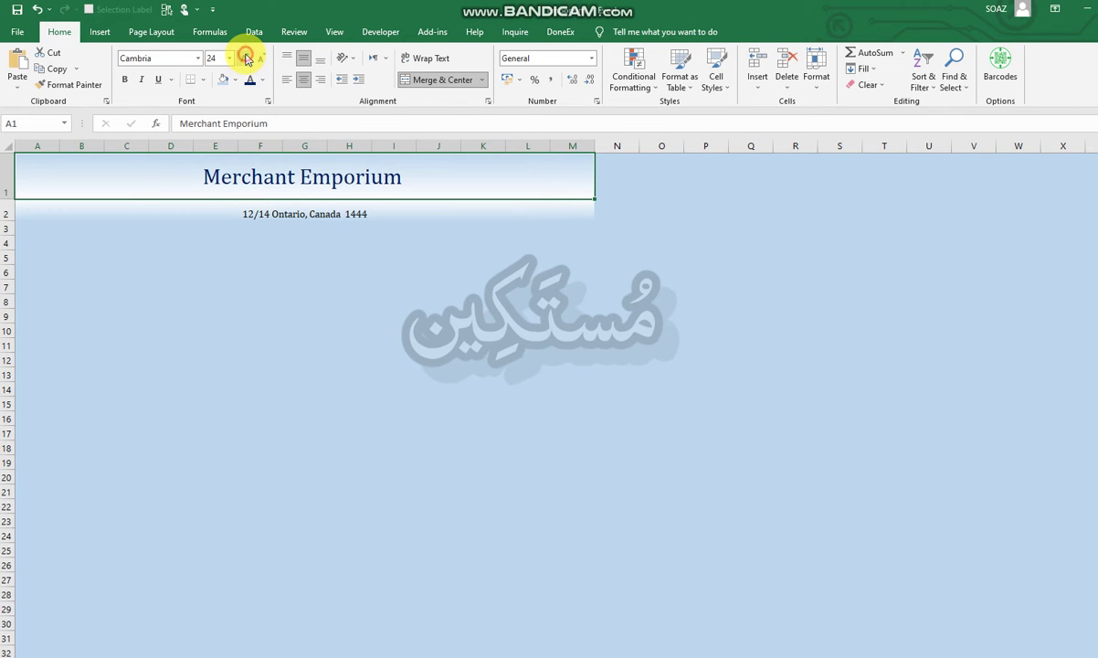
left_click(246, 59)
left_click(348, 344)
left_click(182, 245)
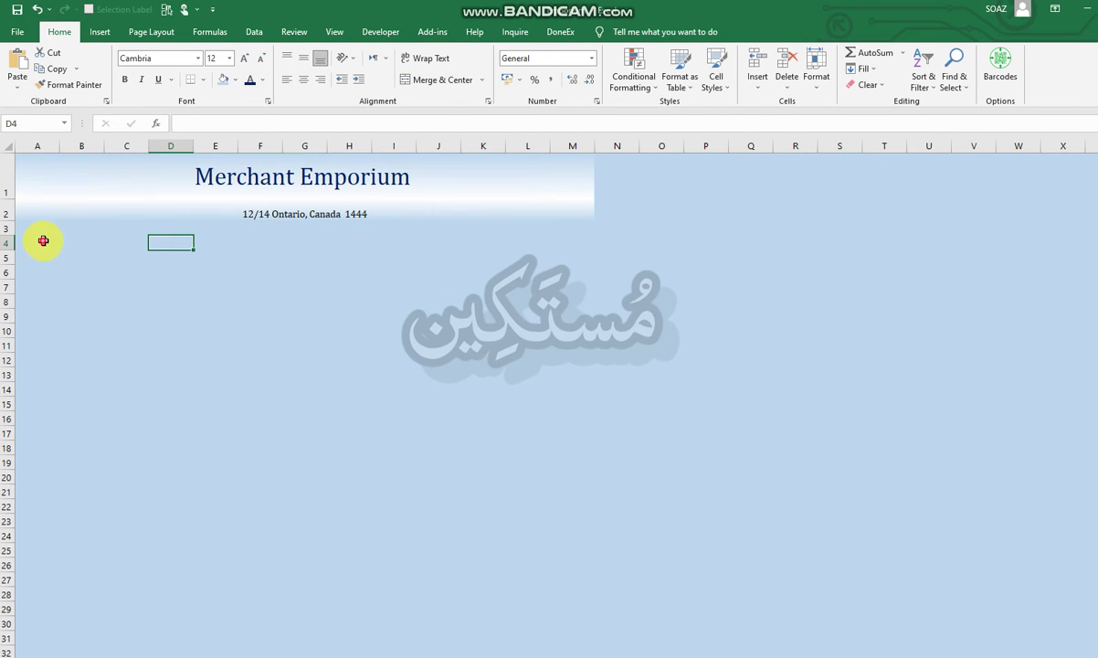
Step: Copy the header cells for reuse on other sheets
left_click_drag(43, 240, 470, 361)
left_click(517, 397)
left_click(438, 317)
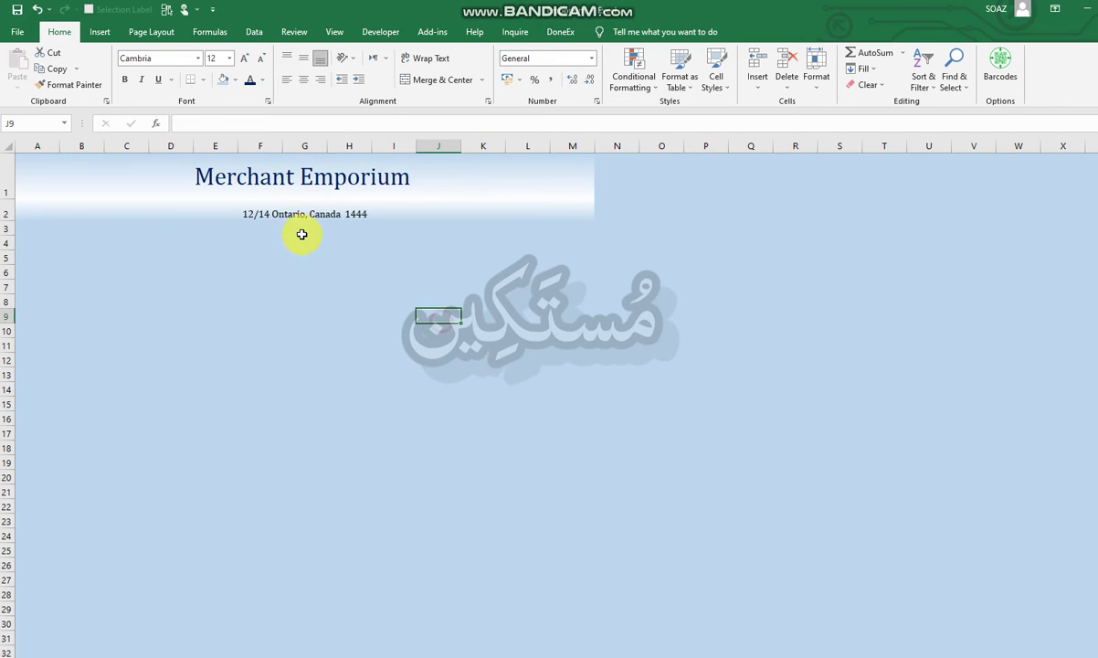
left_click(47, 68)
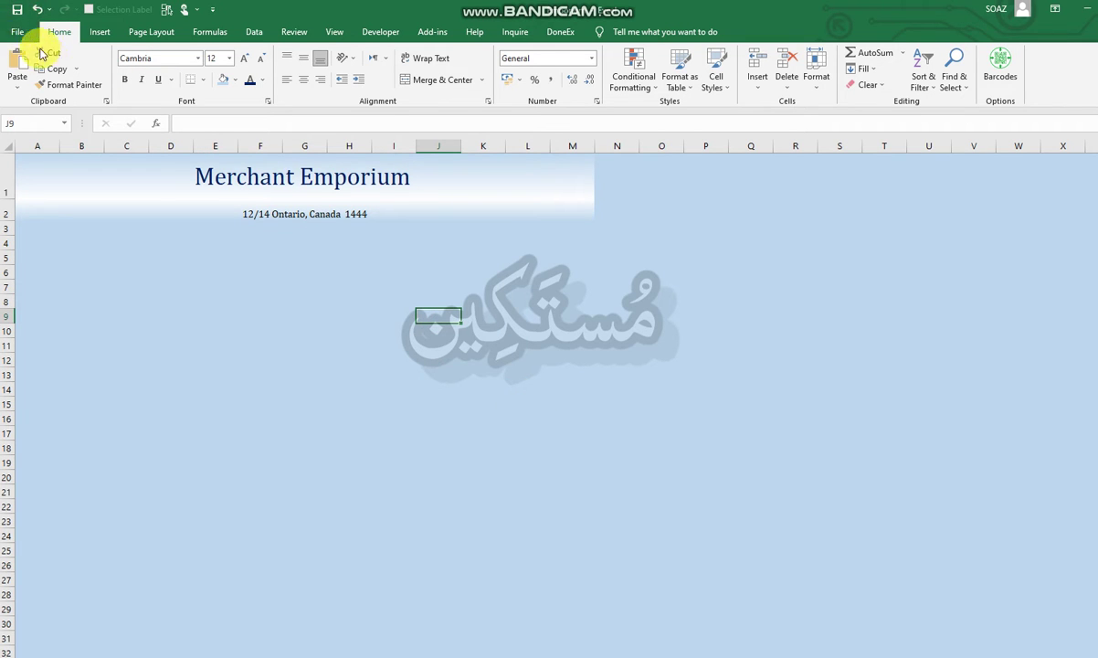
left_click(268, 314)
left_click_drag(600, 655, 575, 654)
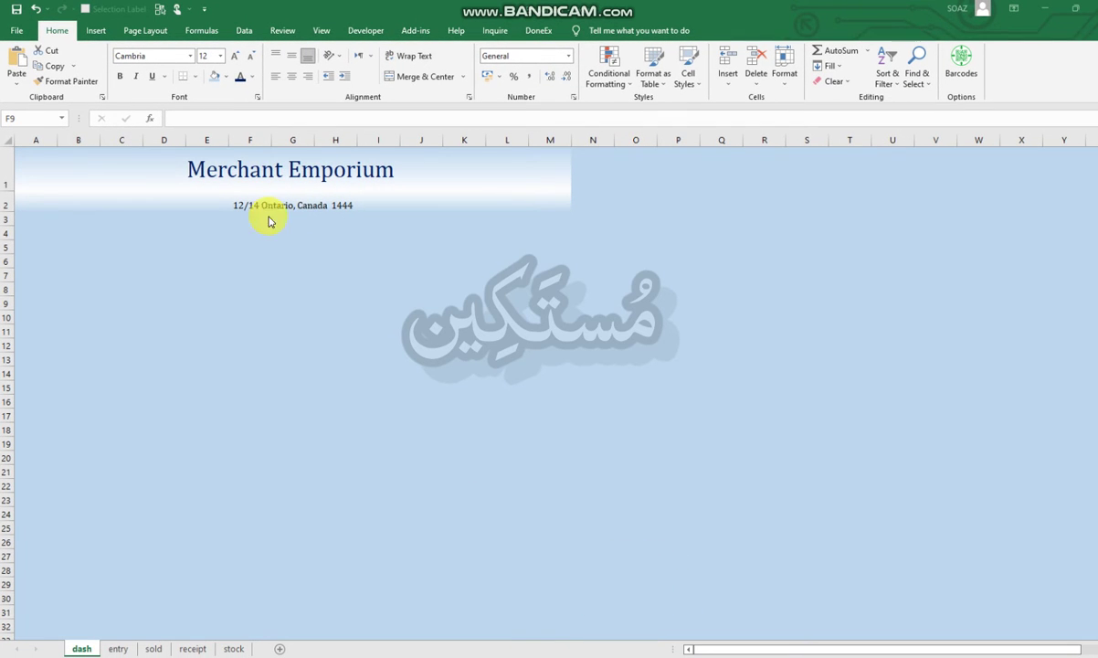
Step: Draw a rounded rectangle below the header on the dash sheet
left_click(284, 166)
left_click(190, 248)
left_click(164, 259)
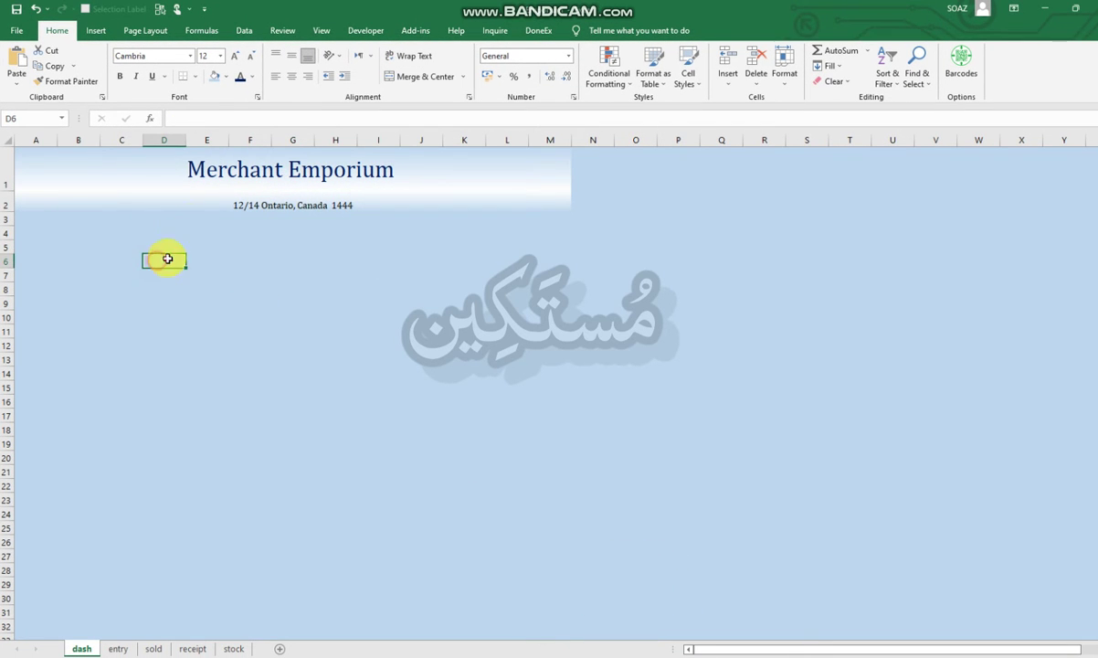
left_click(95, 31)
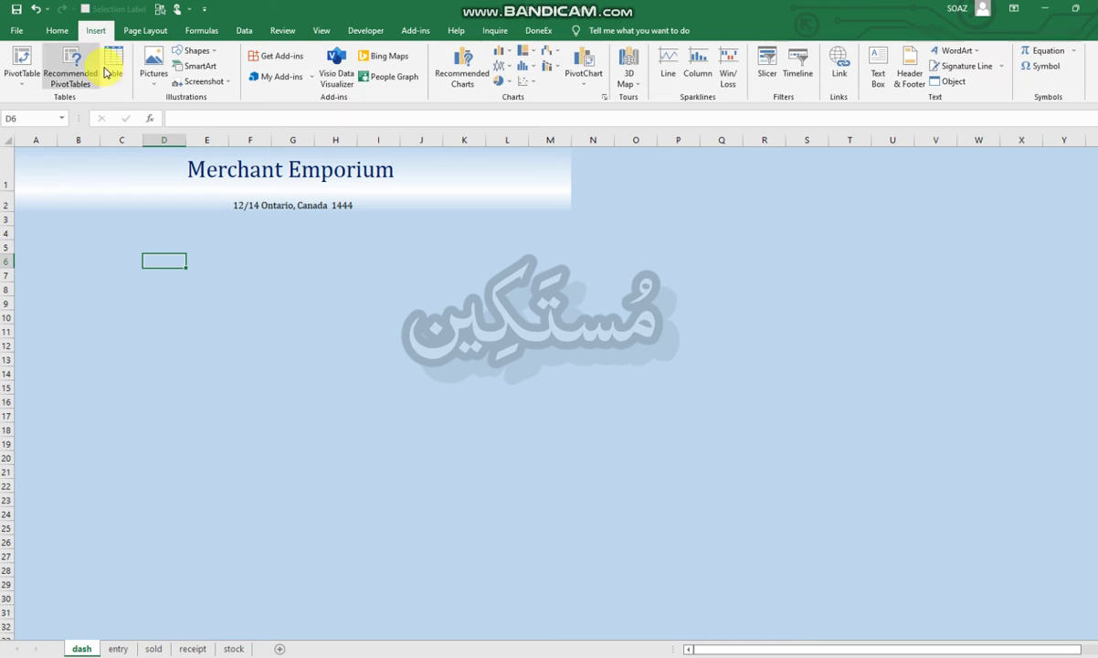
left_click(146, 30)
left_click(204, 30)
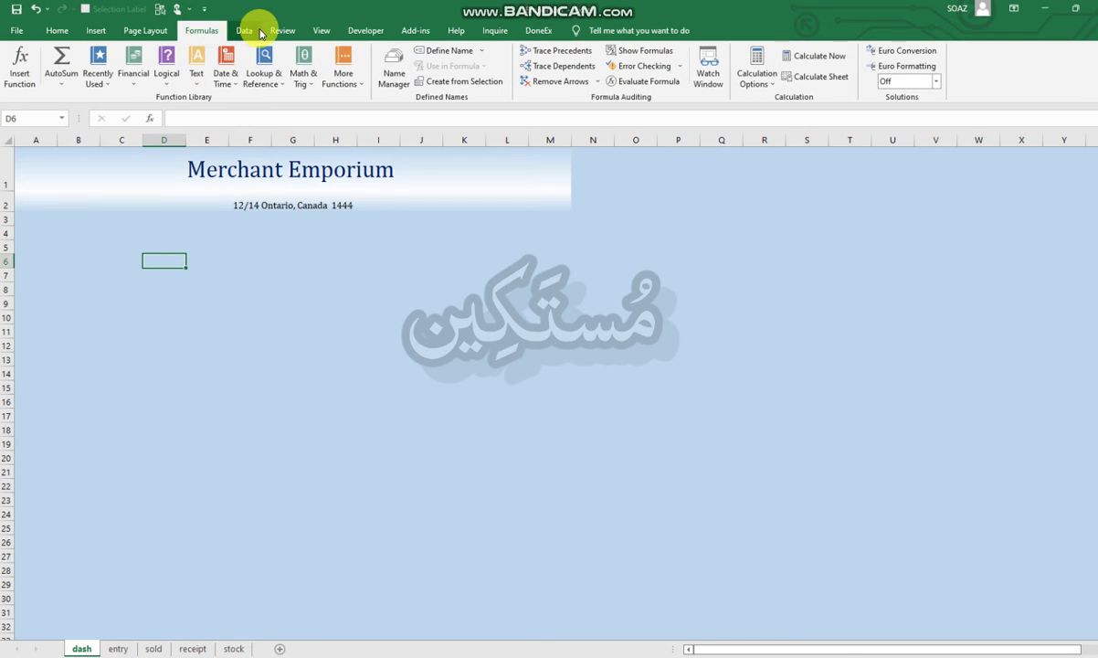
left_click(246, 31)
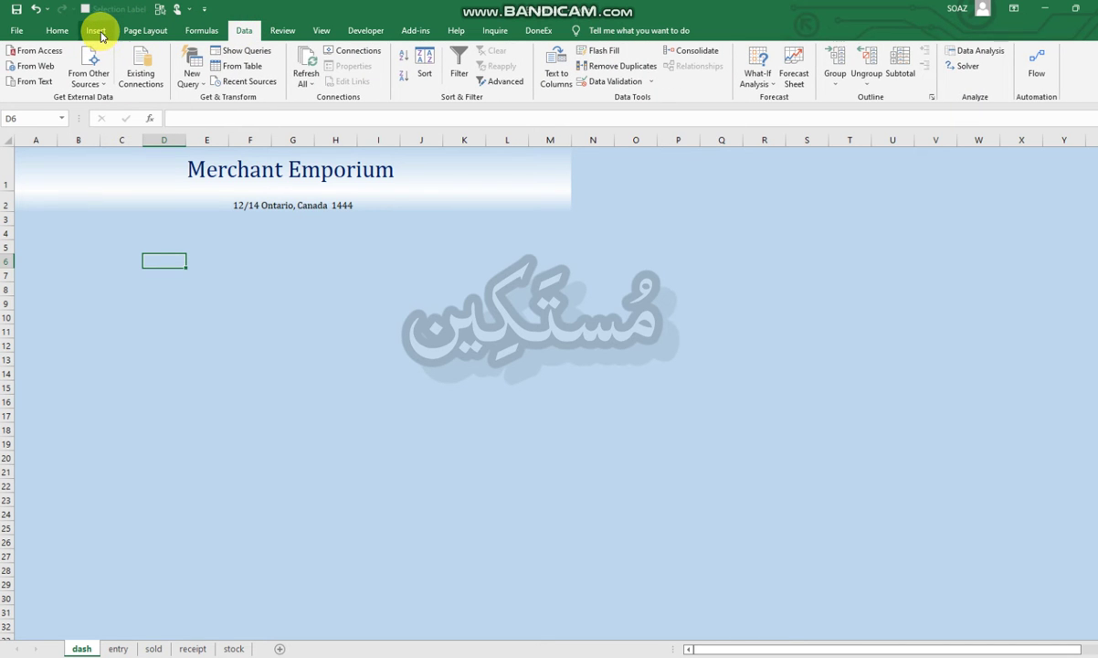
left_click(96, 30)
left_click(197, 50)
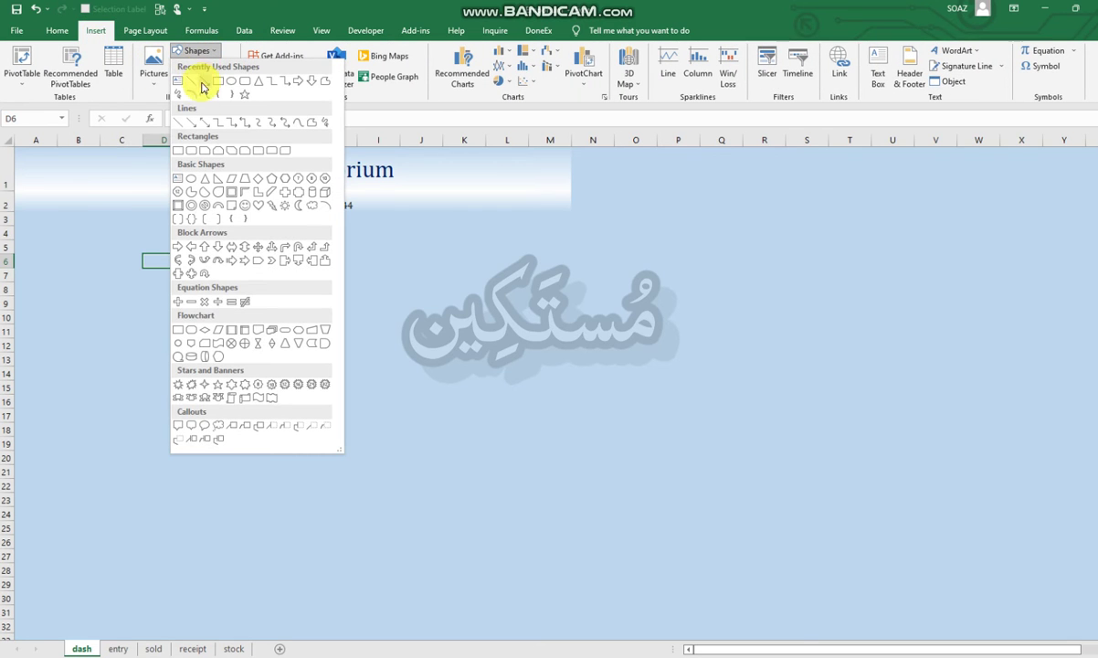
left_click(245, 87)
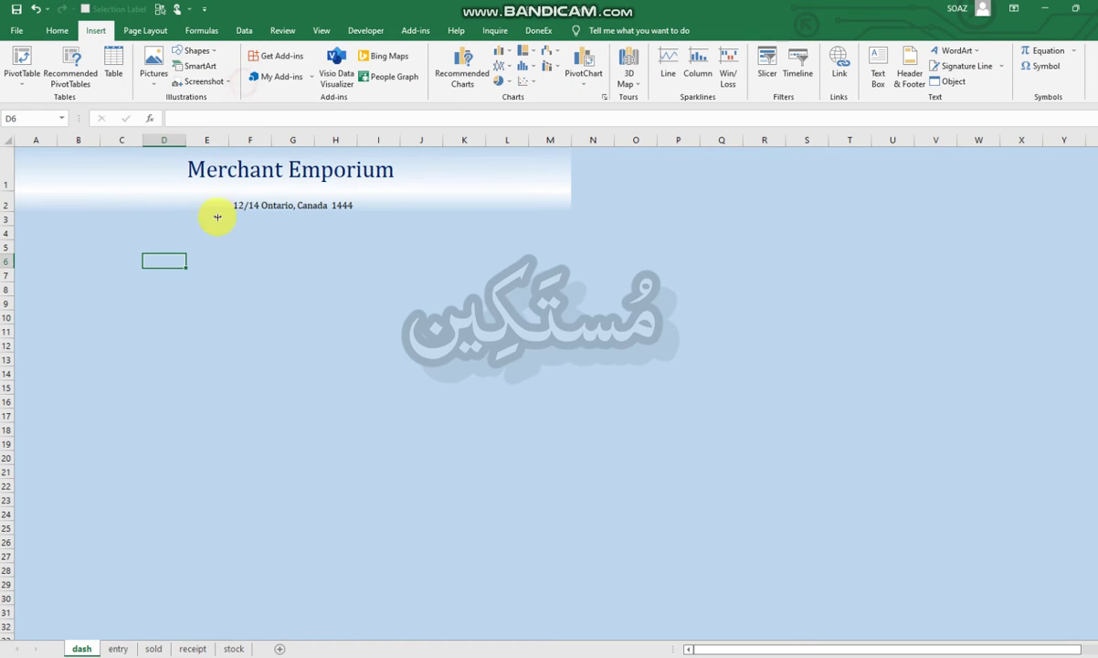
left_click_drag(37, 243, 240, 338)
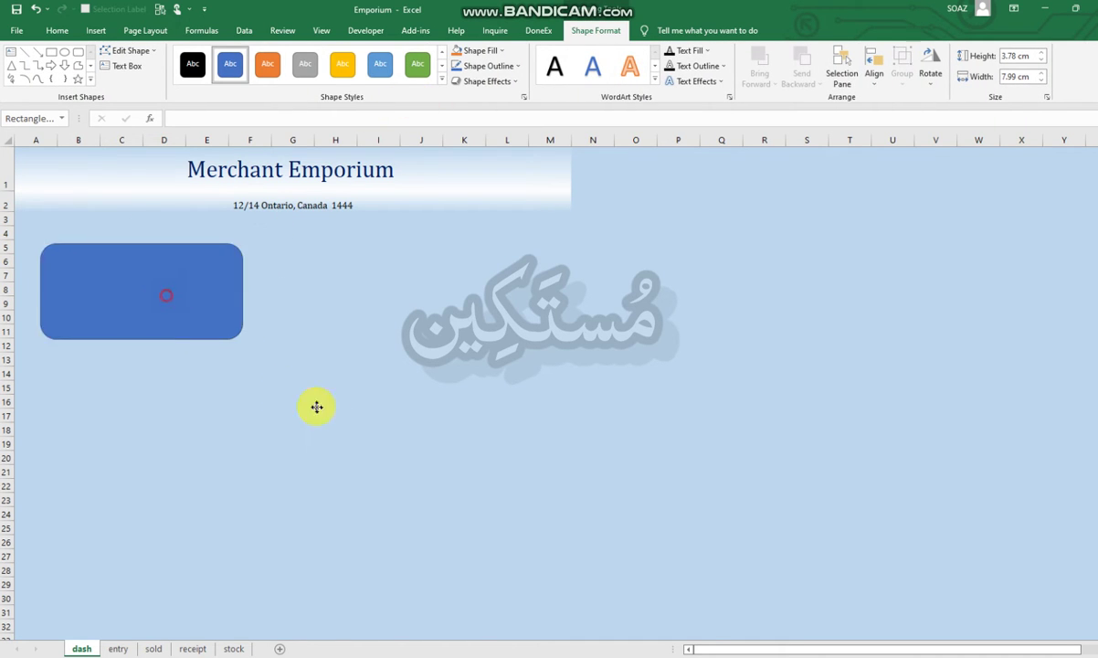
left_click_drag(138, 334, 451, 463)
Step: Apply a light-blue gradient shape style and place the rectangle at rows 8–14
left_click(441, 82)
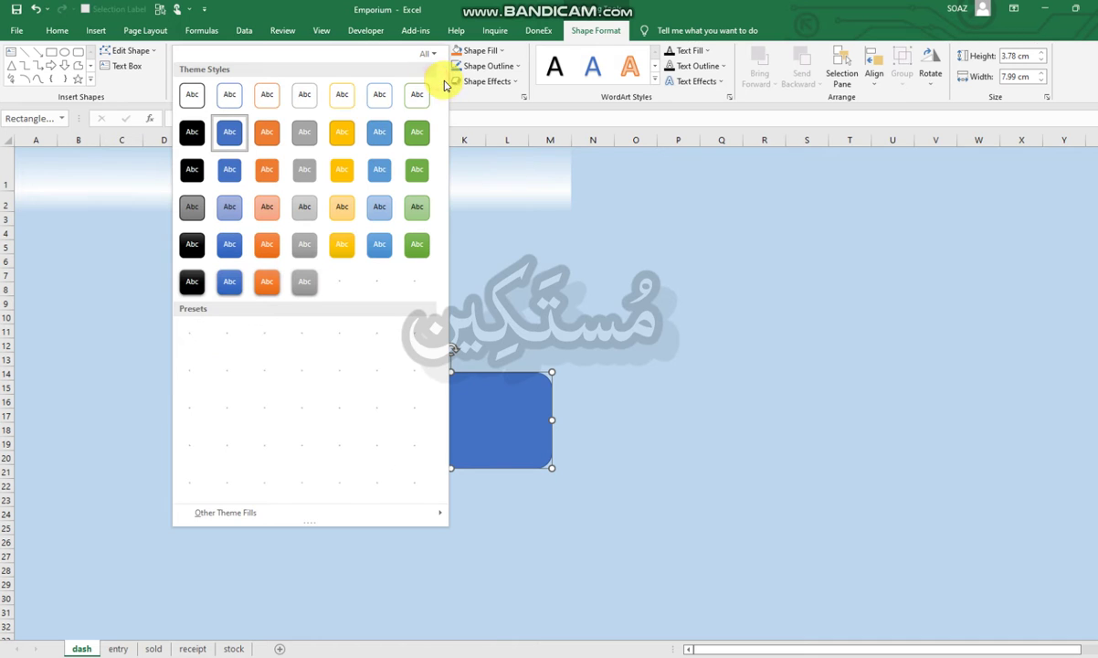
left_click(374, 216)
mouse_move(501, 427)
left_mouse_down()
mouse_move(175, 297)
mouse_move(178, 499)
left_mouse_up()
left_click(440, 80)
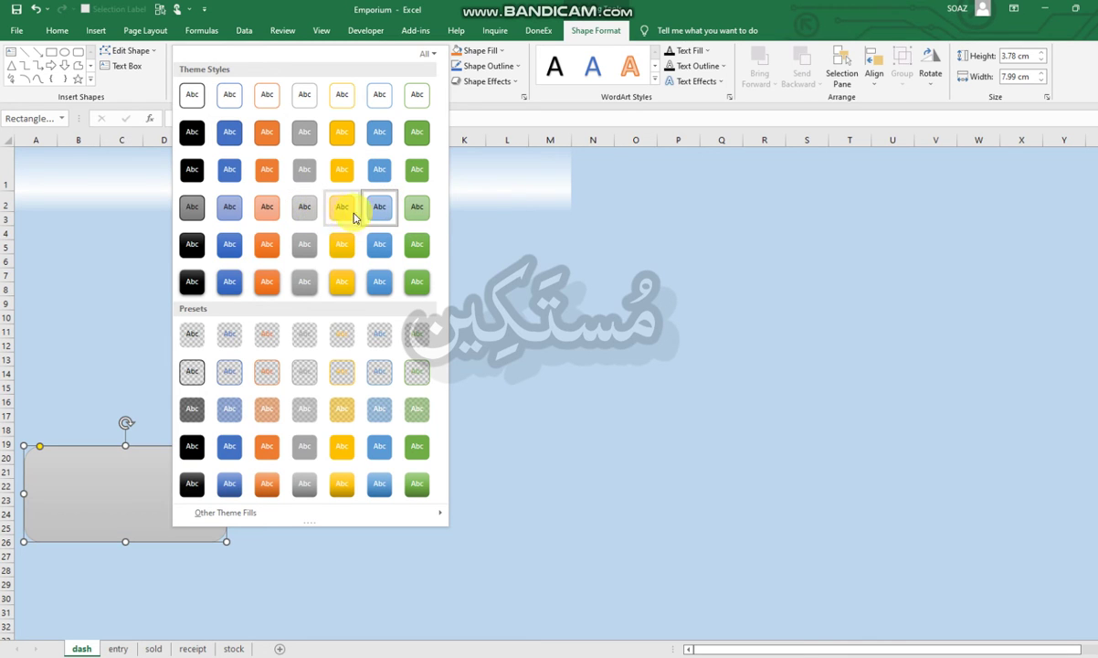
left_click(369, 217)
left_click_drag(152, 475, 159, 321)
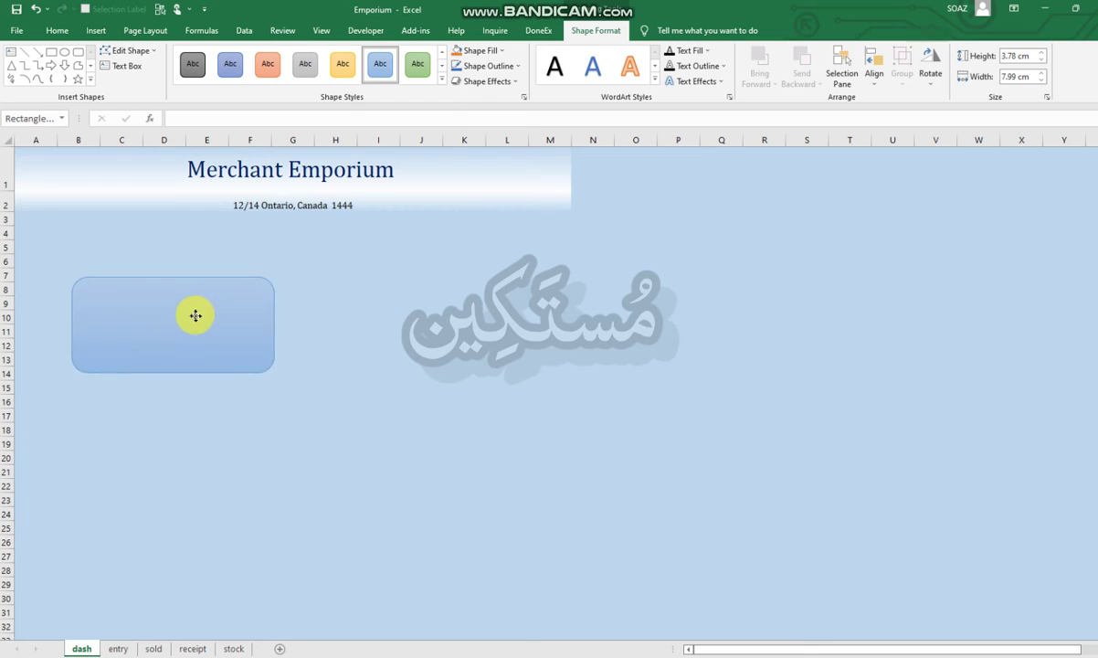
Step: Type 'Data Entry' inside the rectangle and set it in Cambria
right_click(157, 323)
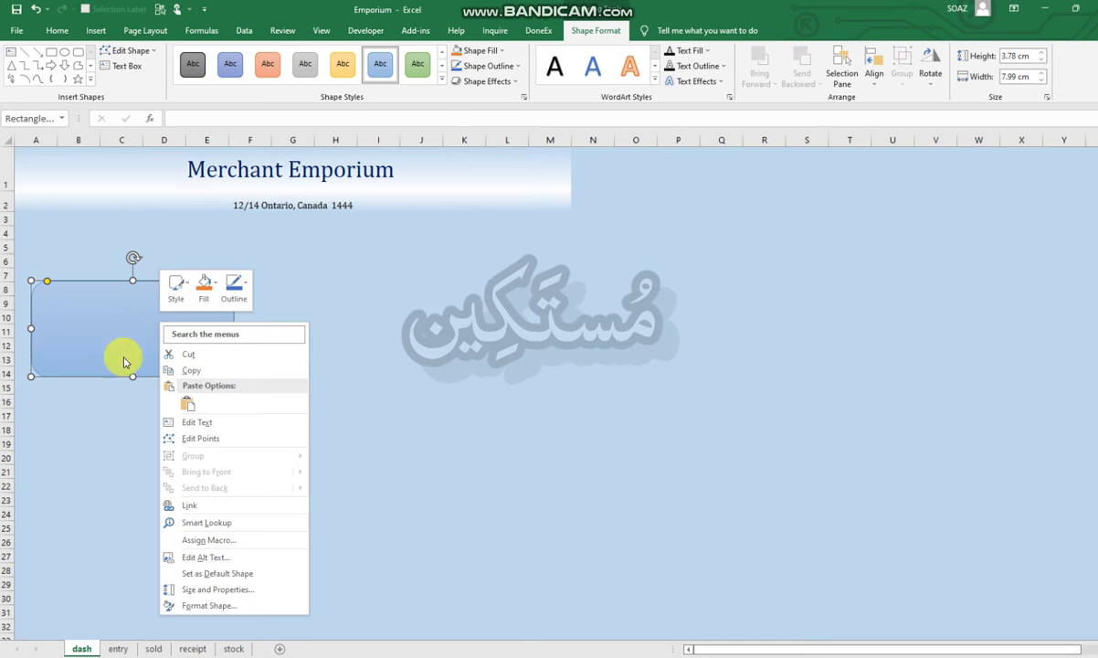
left_click(189, 422)
type("Data Entry")
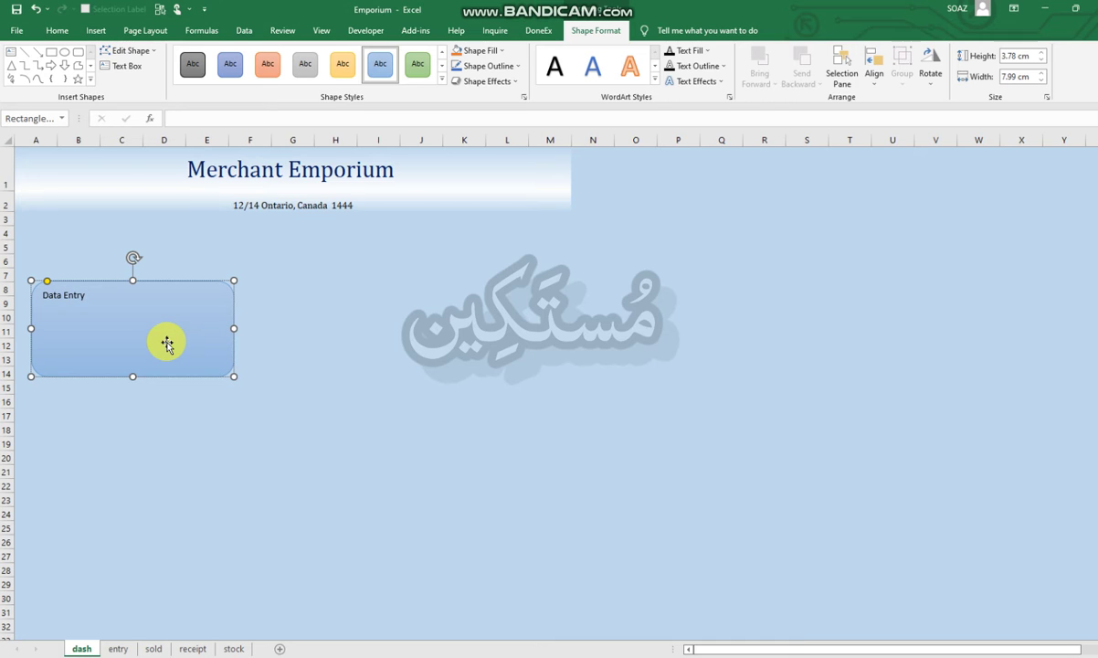
left_click(61, 31)
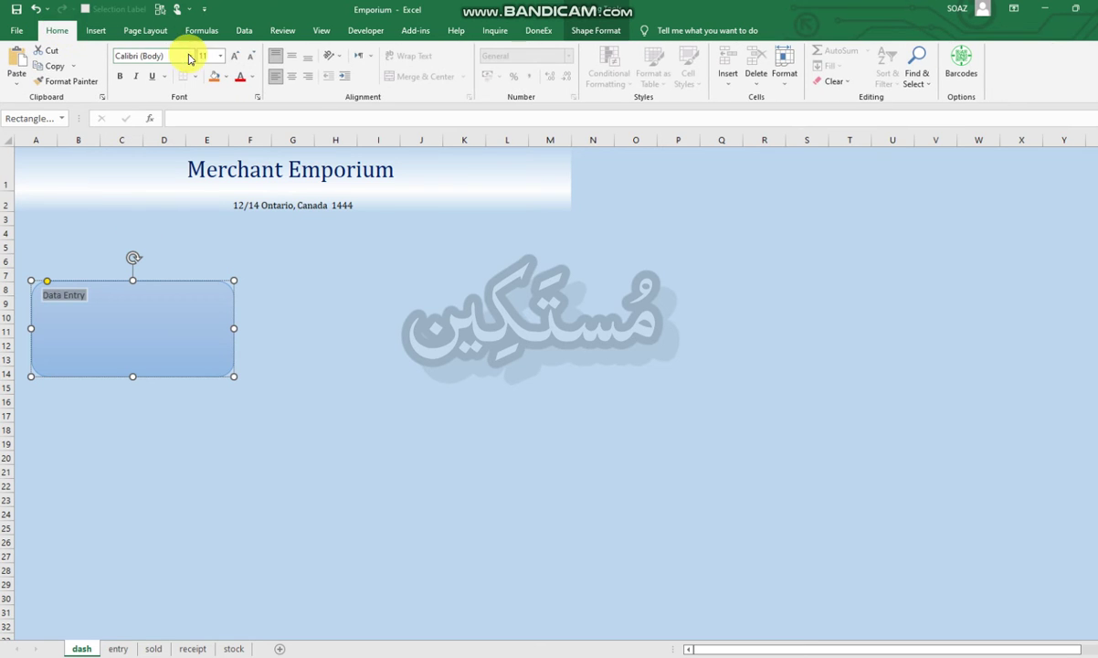
left_click(234, 57)
left_click(234, 56)
left_click(173, 55)
type("Cam")
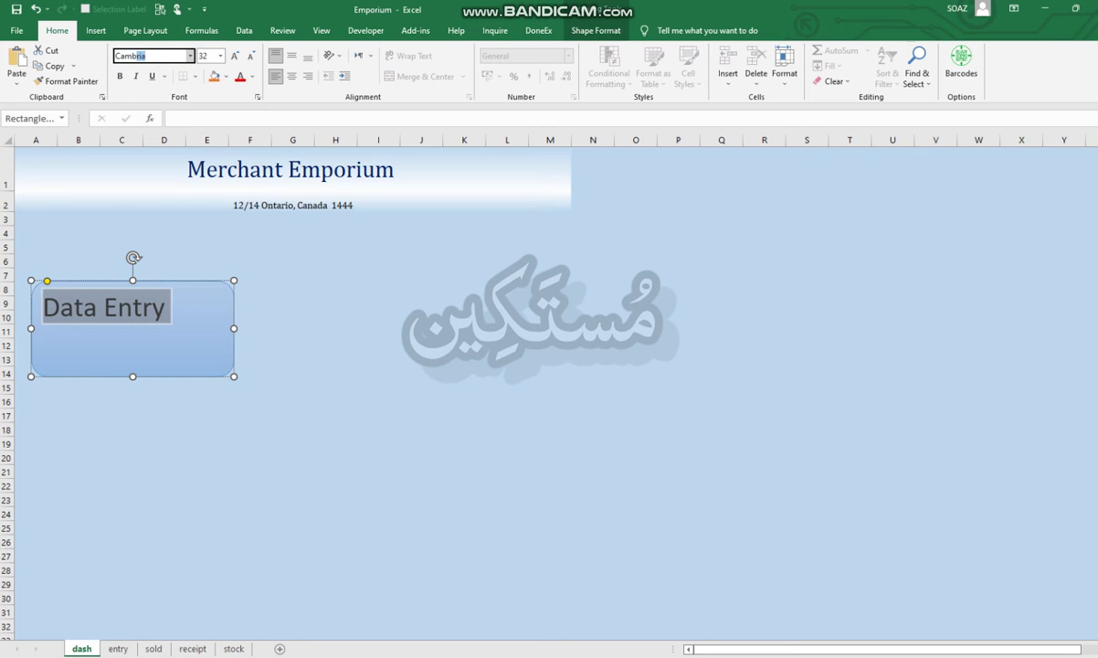
key("Return")
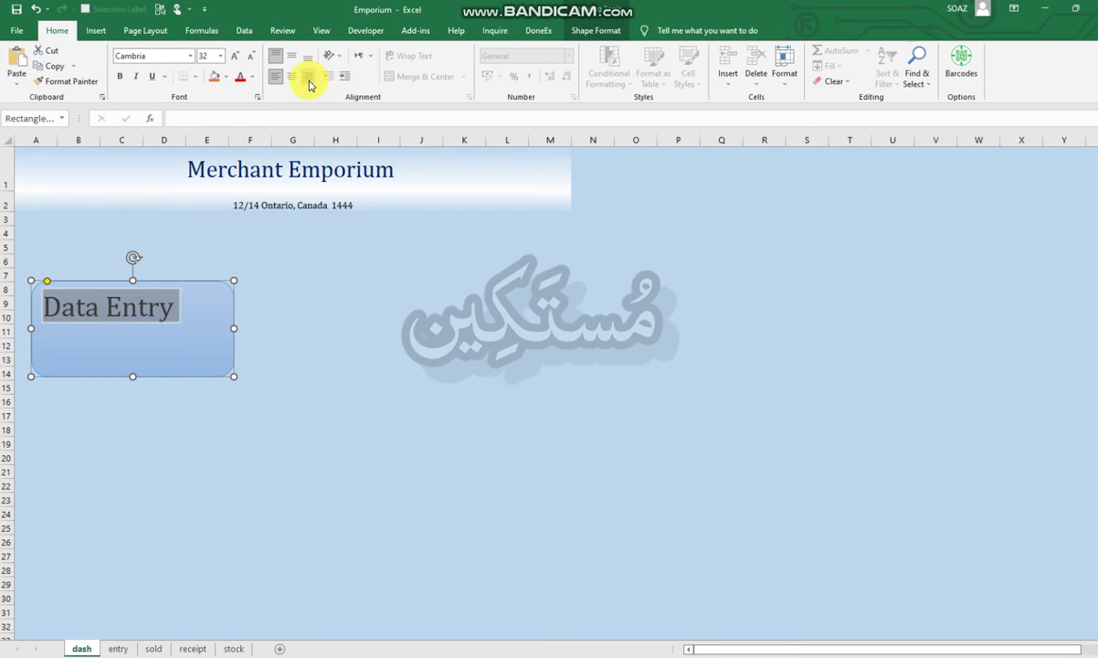
Step: Centre the Data Entry text both ways and enlarge it to 40 point
left_click(292, 77)
left_click(292, 56)
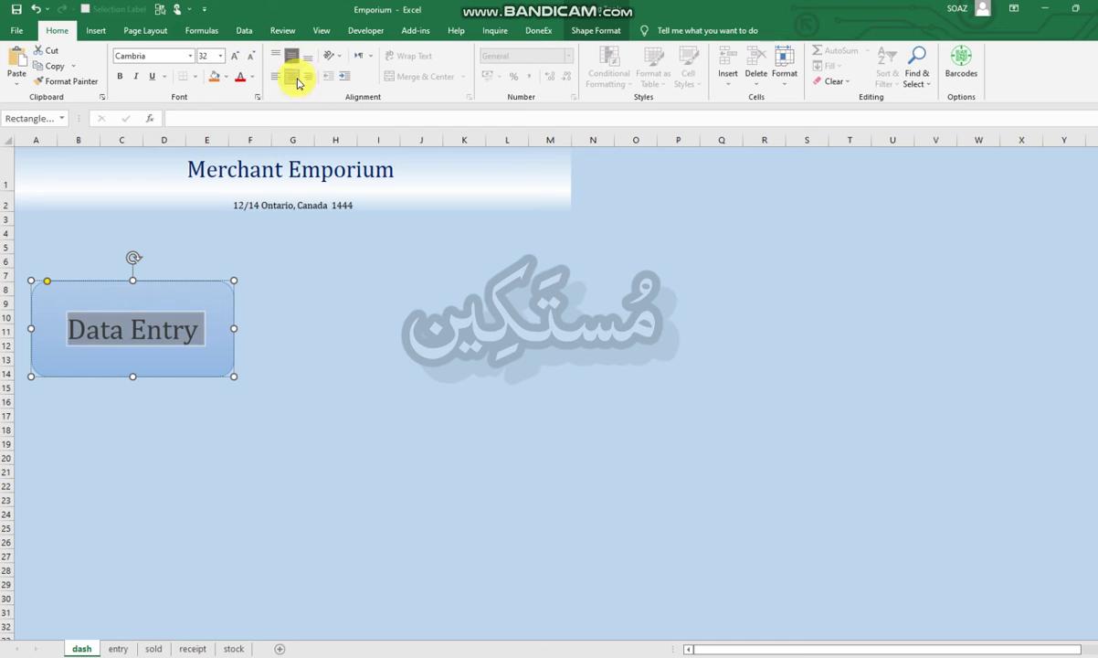
left_click(235, 57)
left_click(236, 57)
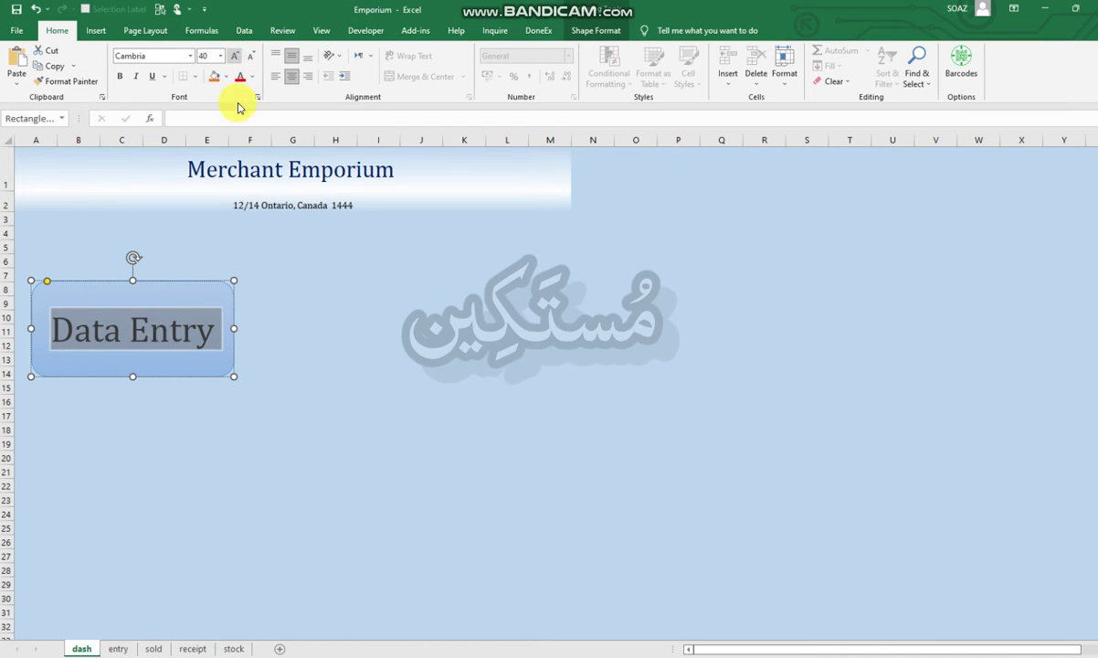
left_click(276, 311)
left_click(160, 321)
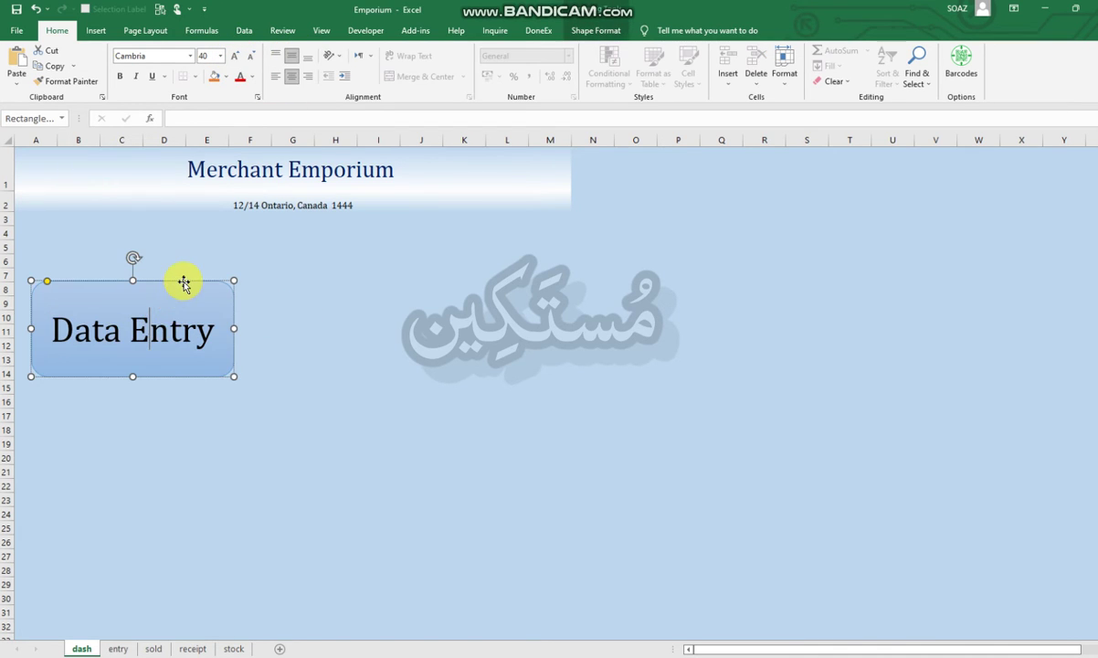
left_click(596, 31)
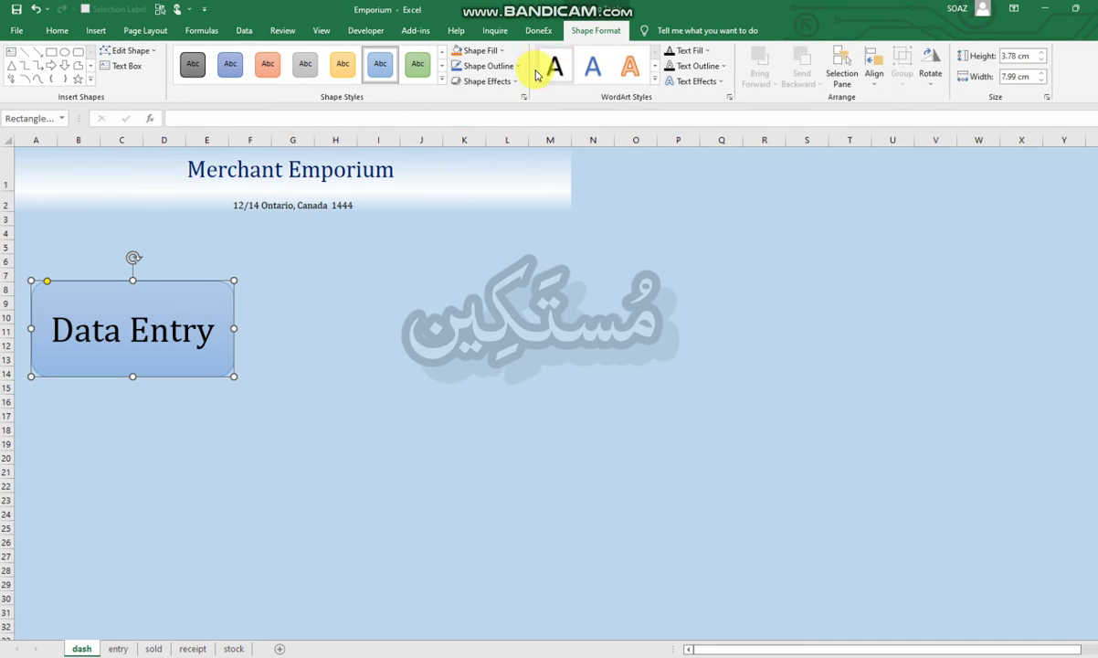
Step: Set the Data Entry button's outline colour and give it a 4½ pt outline weight
left_click(508, 67)
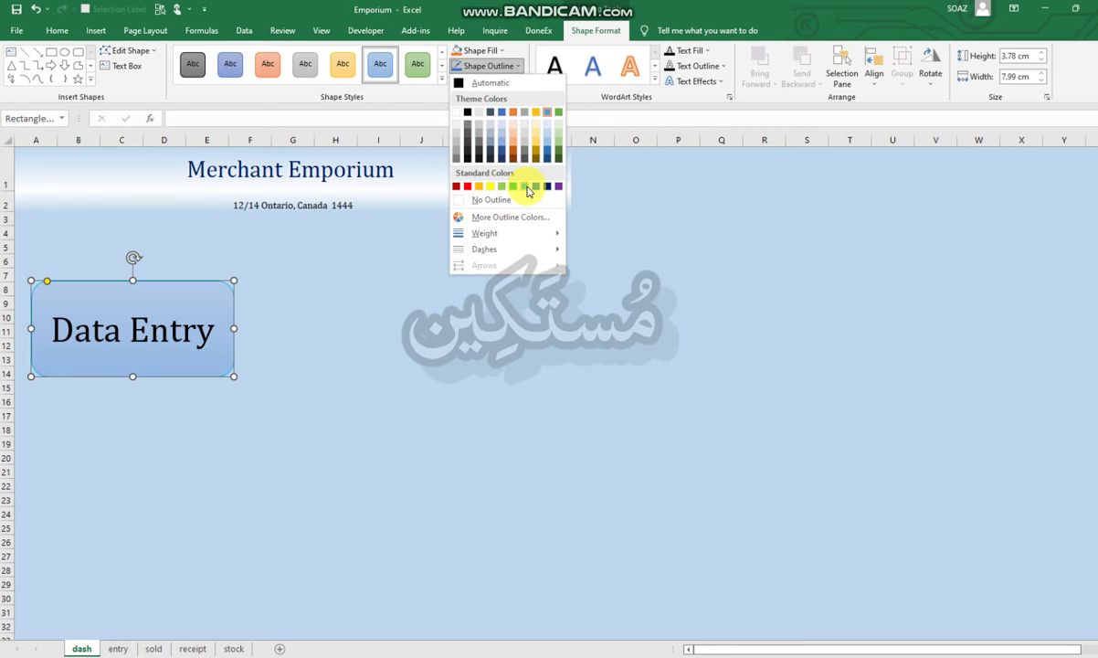
left_click(502, 127)
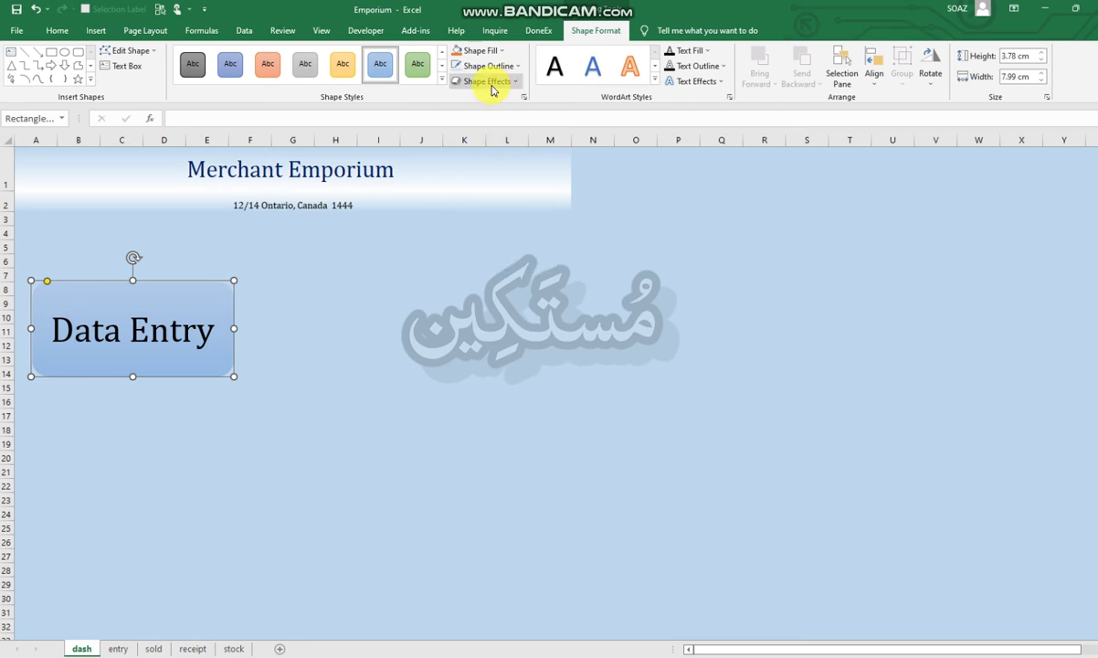
left_click(491, 83)
left_click(498, 80)
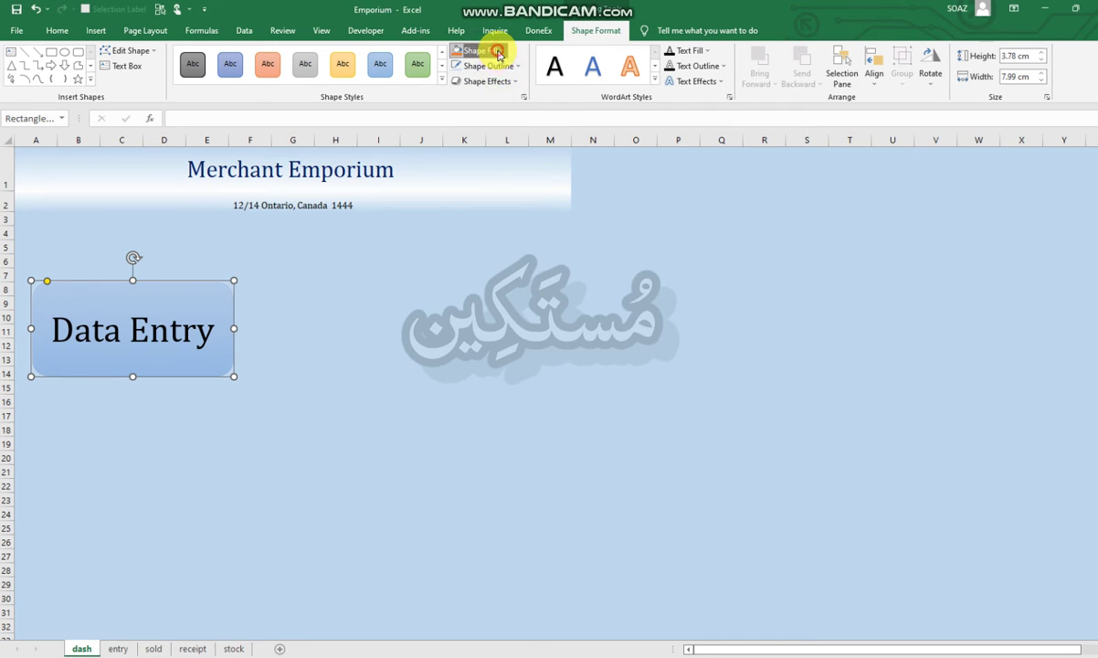
left_click(498, 55)
left_click(498, 53)
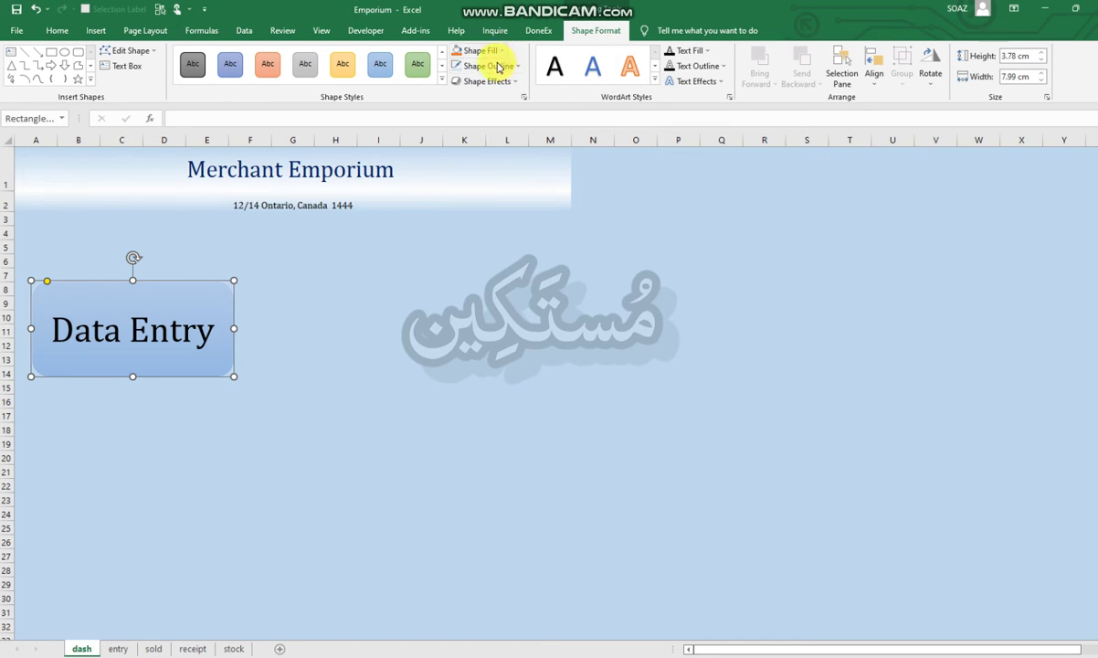
left_click(488, 81)
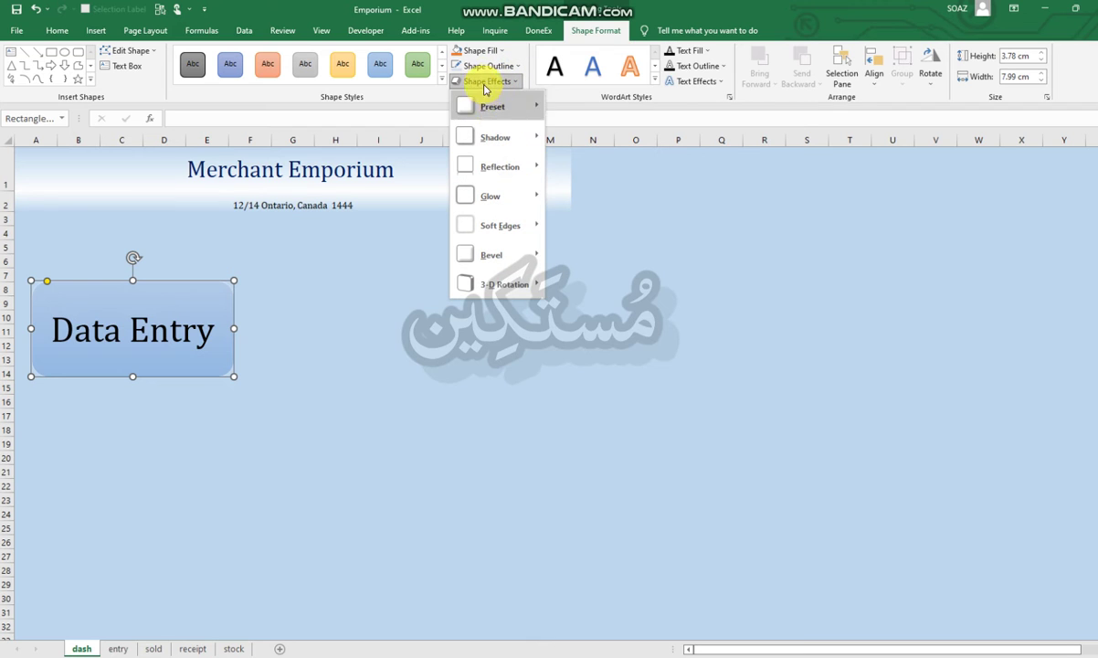
left_click(484, 66)
left_click(484, 66)
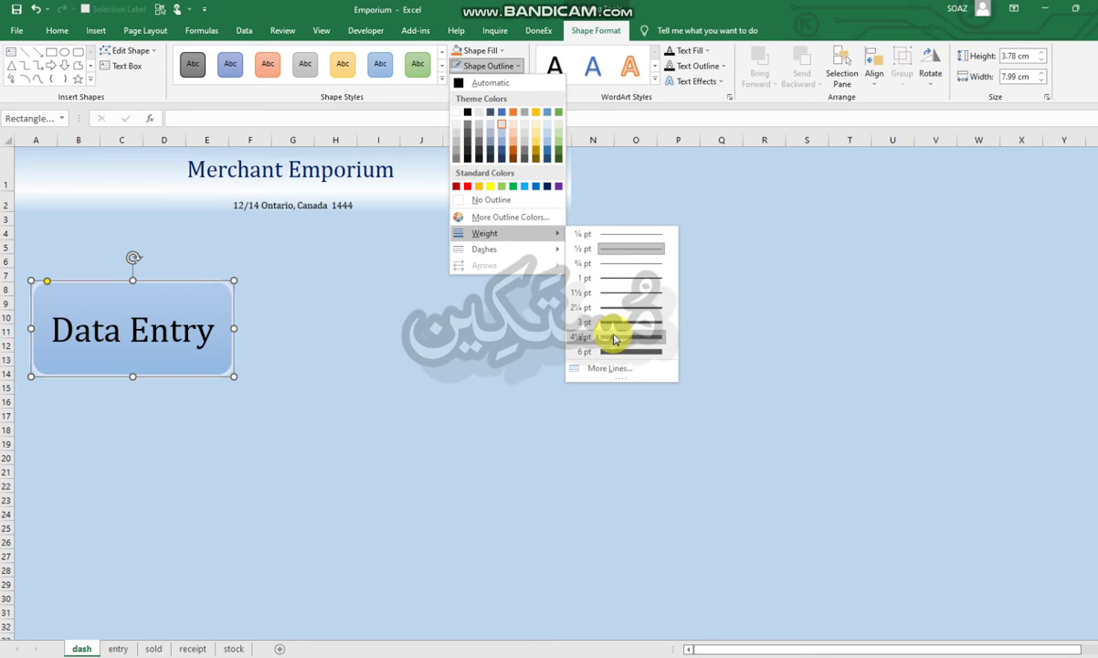
left_click(614, 339)
left_click(378, 373)
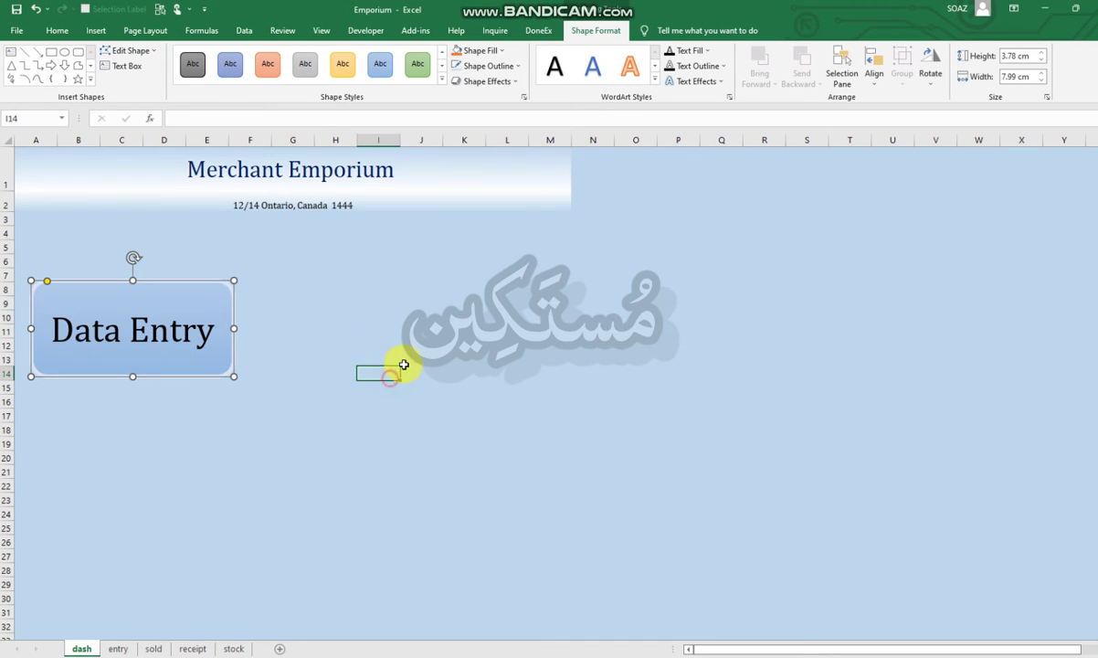
Step: Move the Data Entry button up to rows 5–11, just below the header
left_click(189, 278)
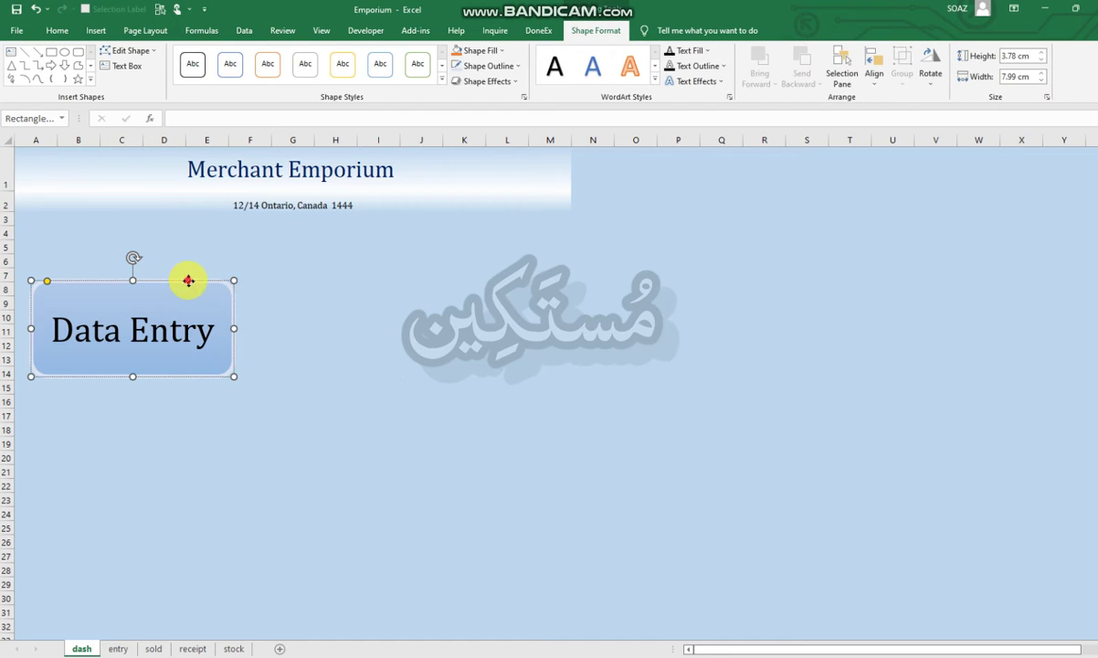
left_click_drag(189, 278, 187, 240)
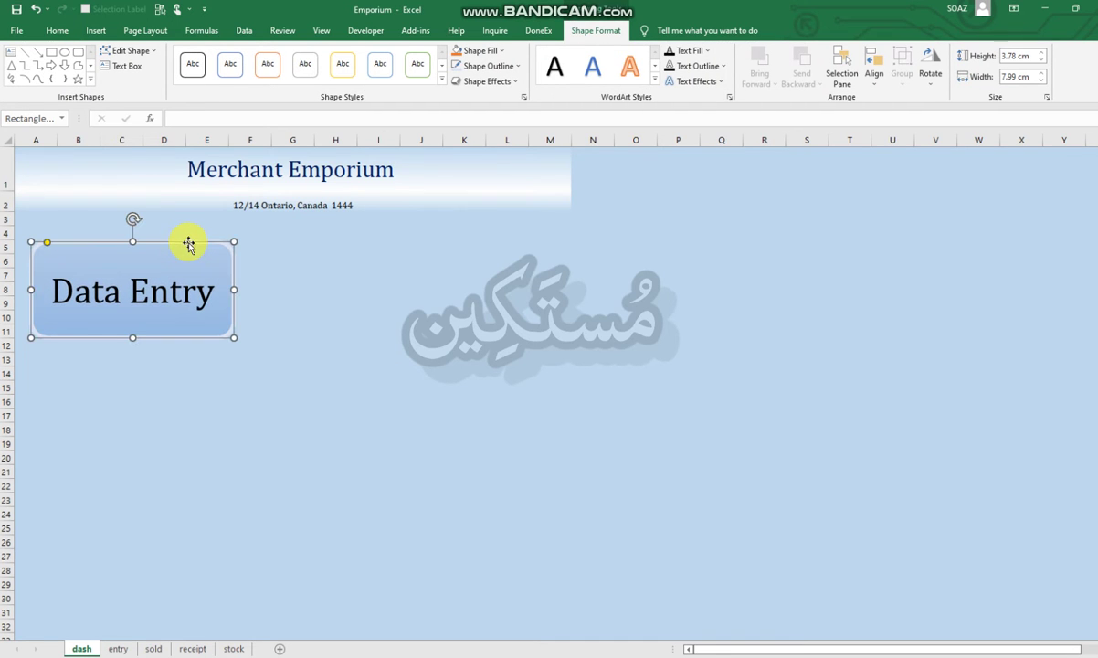
left_click(498, 84)
mouse_move(493, 107)
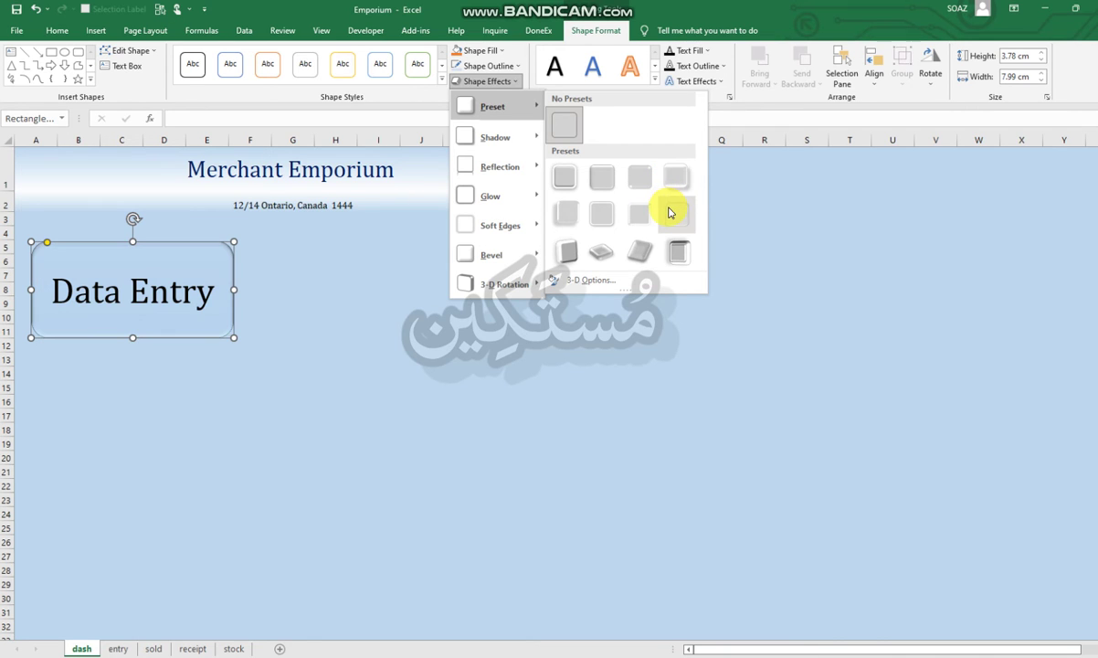
Step: Apply a preset shadow effect to the Data Entry button and nudge it right
left_click(564, 217)
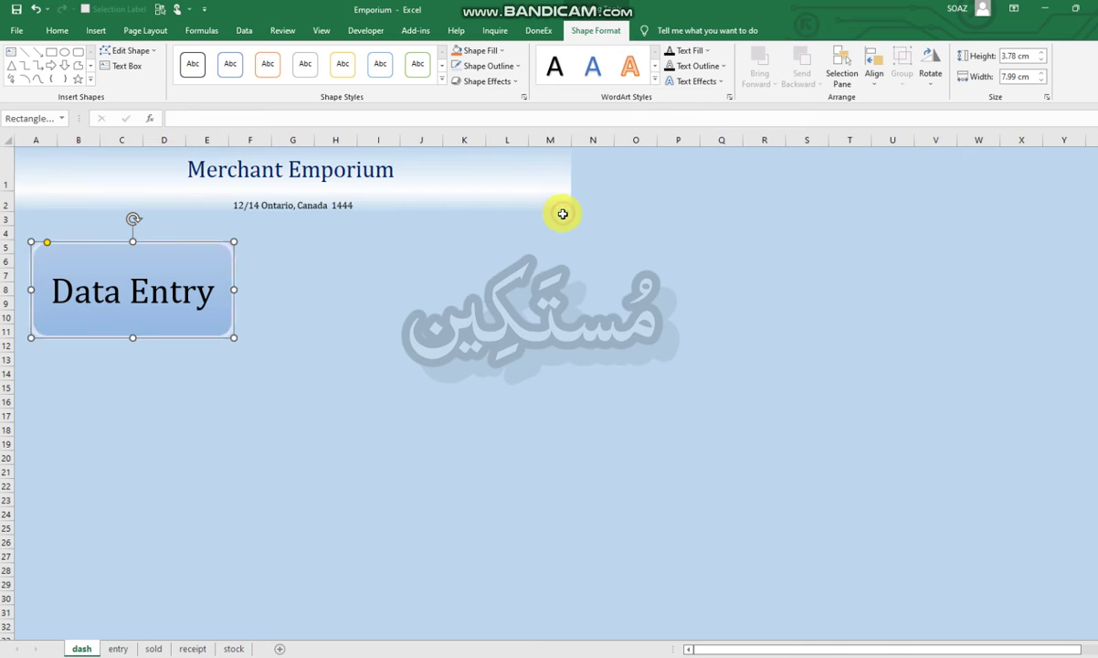
left_click(370, 322)
mouse_move(174, 254)
left_mouse_down()
mouse_move(203, 250)
mouse_move(182, 253)
left_mouse_up()
right_click(183, 252)
left_click(295, 299)
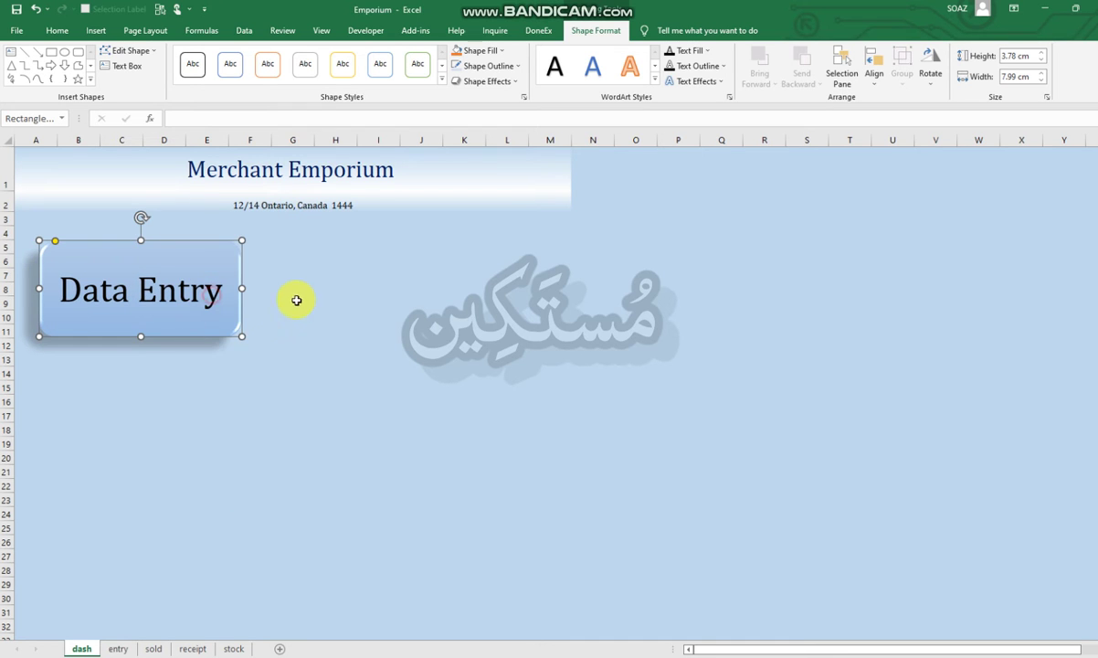
left_click(294, 297)
Step: Paste a second Data Entry button beside the first and align their middles
right_click(320, 272)
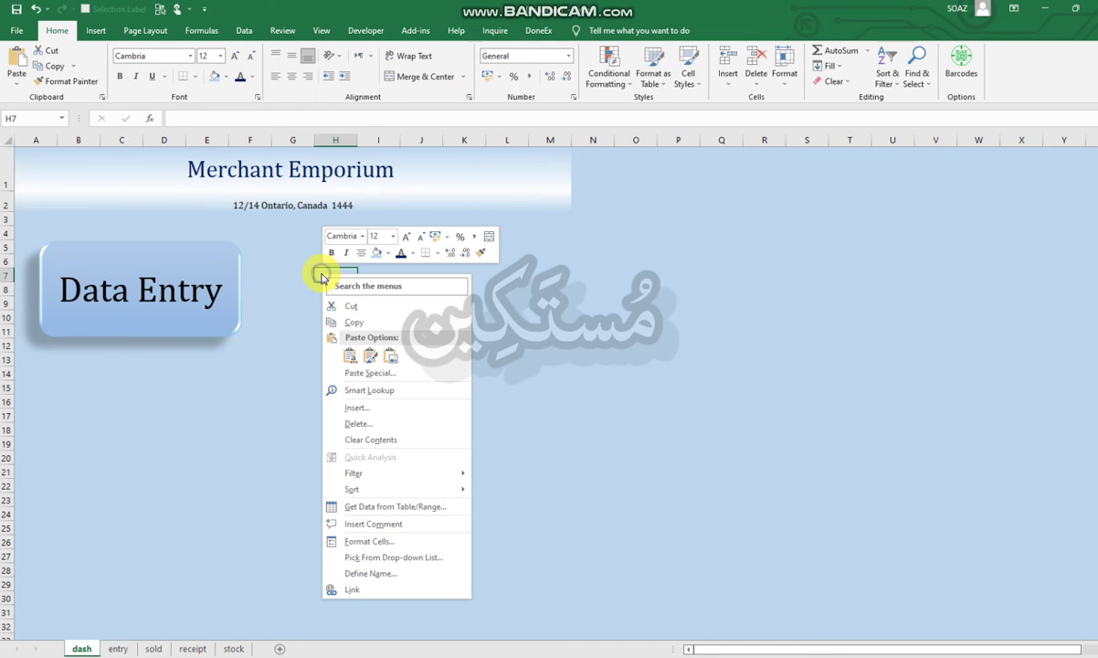
left_click(351, 355)
mouse_move(402, 282)
left_mouse_down()
mouse_move(384, 264)
mouse_move(350, 263)
left_mouse_up()
left_click(244, 266, "ctrl")
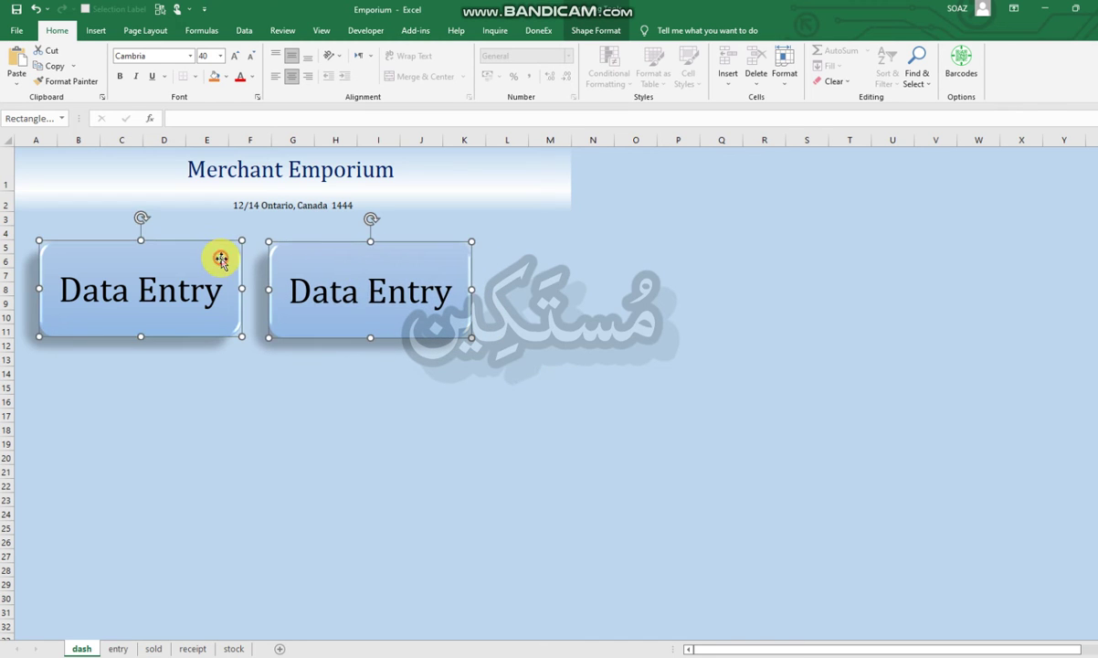
left_click(601, 30)
left_click(874, 81)
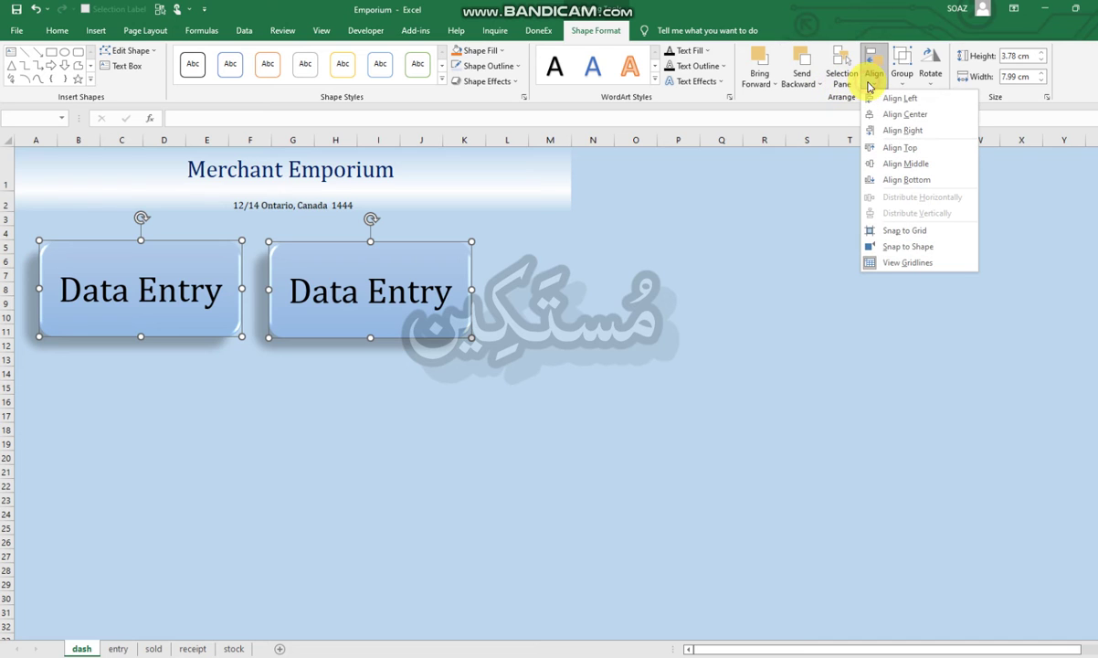
left_click(894, 163)
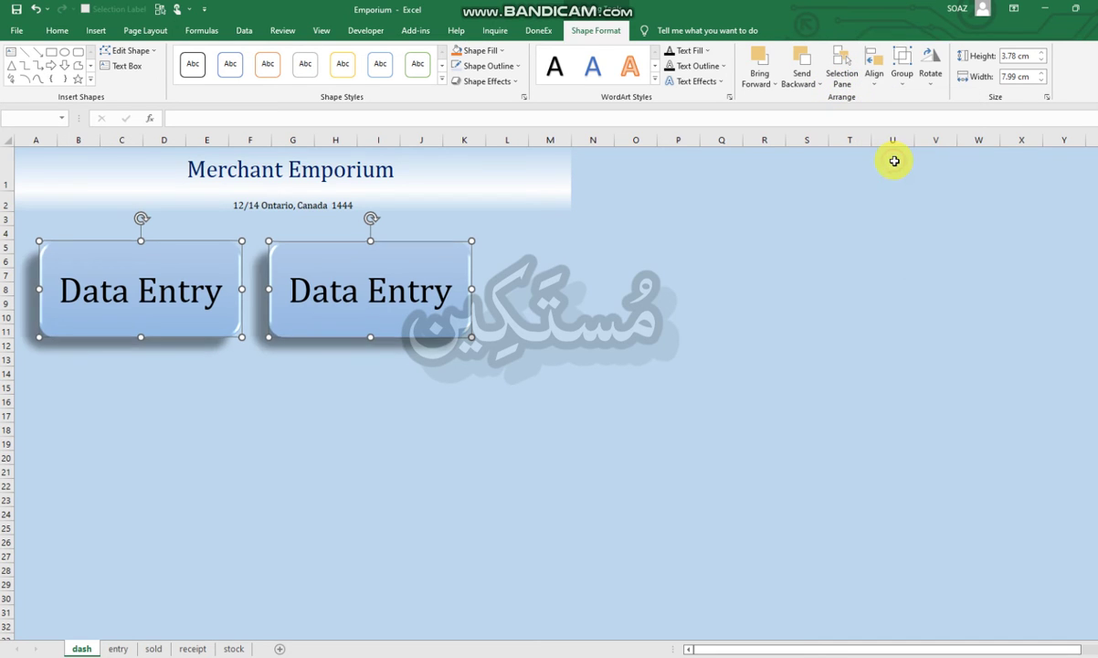
Step: Copy the button pair and place the copies beneath the top pair
right_click(407, 251)
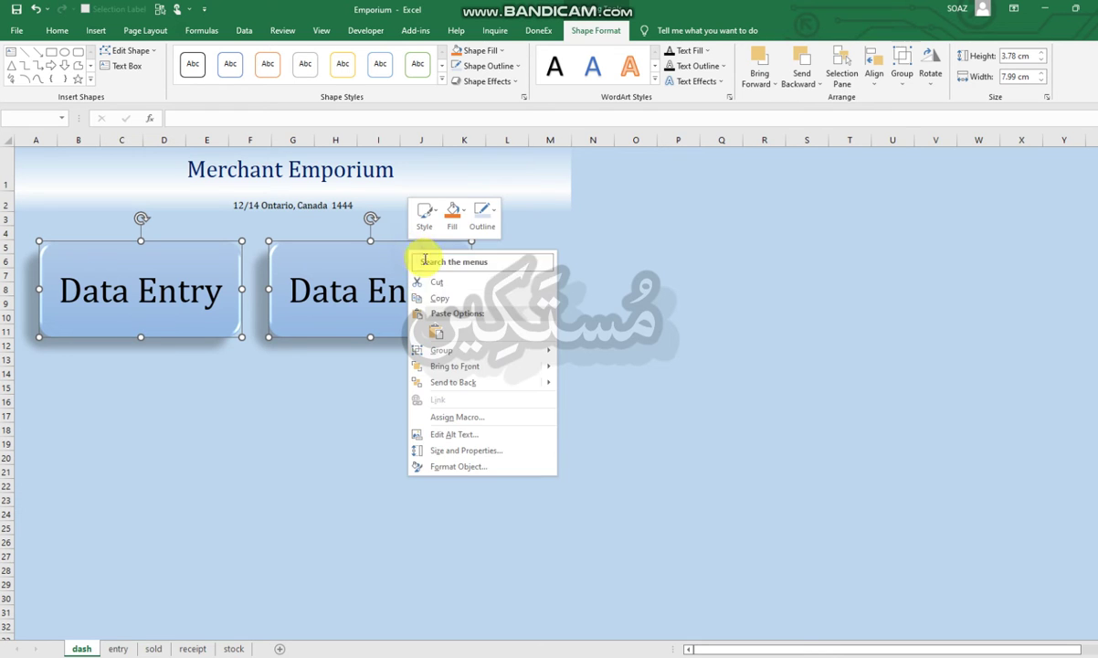
left_click(315, 393)
left_click(306, 399)
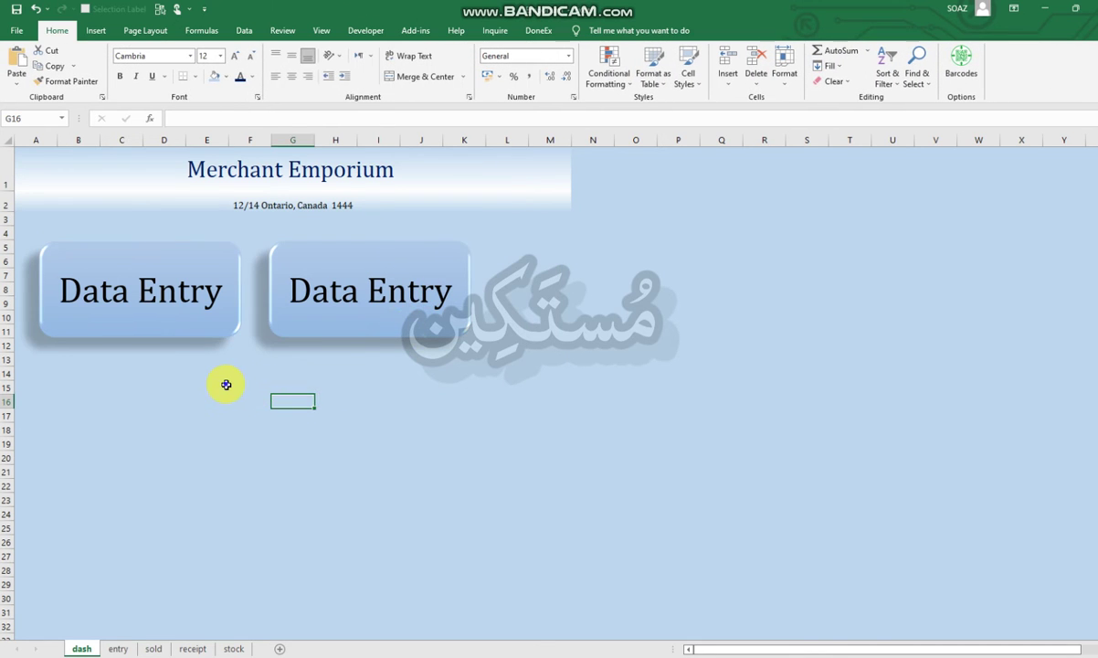
right_click(225, 384)
left_click(254, 144)
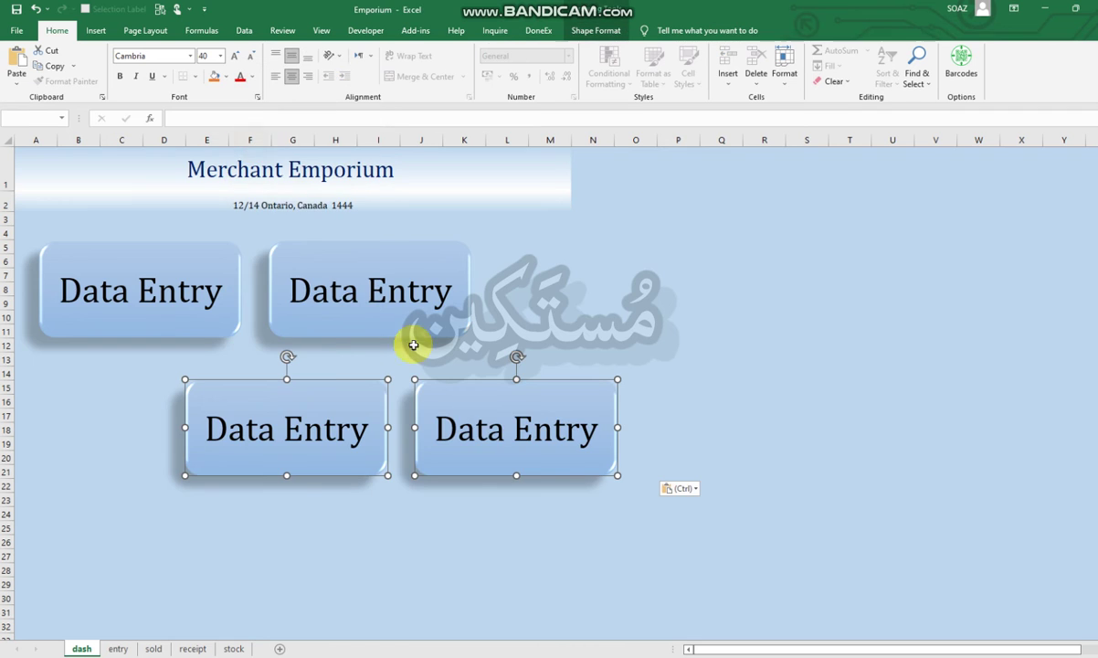
left_click_drag(495, 384, 341, 364)
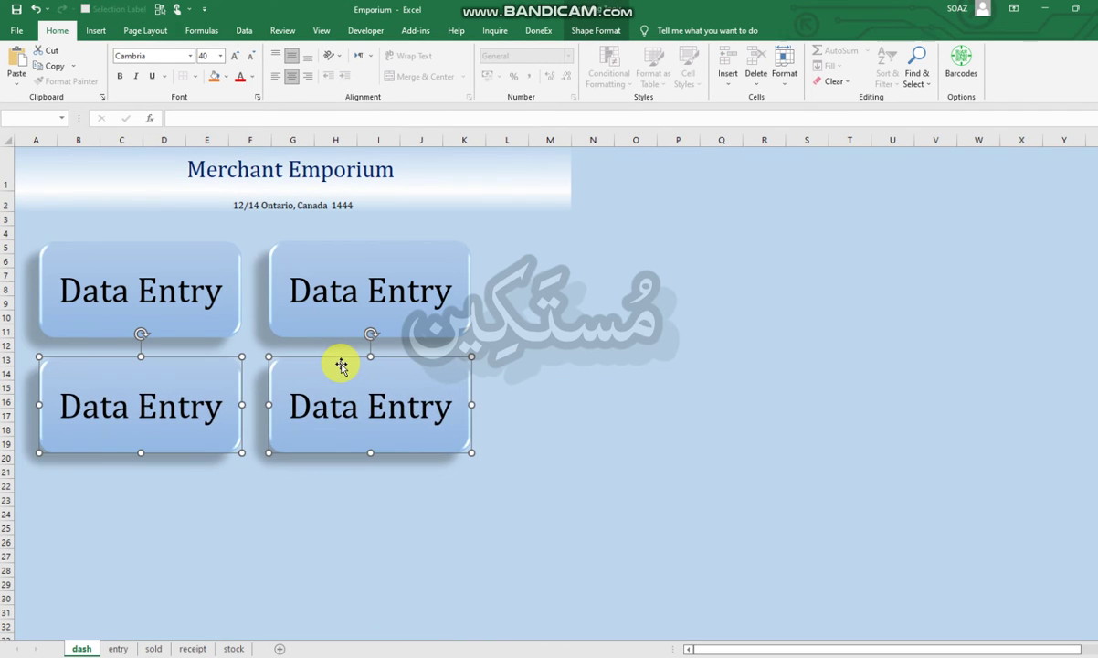
Step: Group the bottom two buttons together and the top two buttons together
right_click(341, 363)
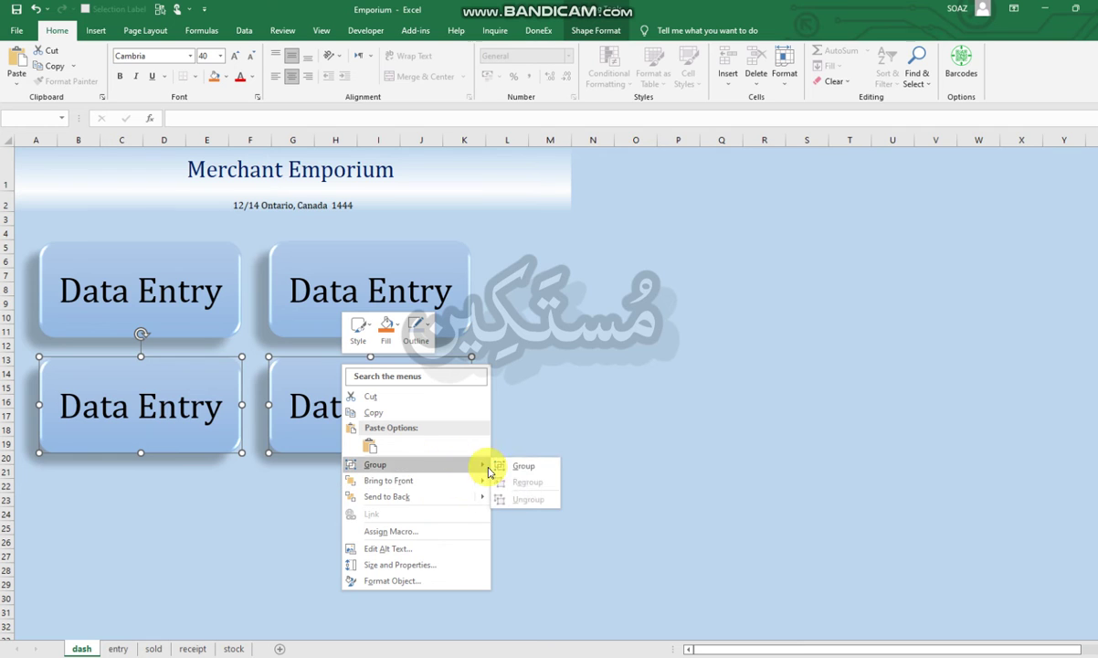
left_click(508, 465)
left_click(547, 357)
left_click(432, 286)
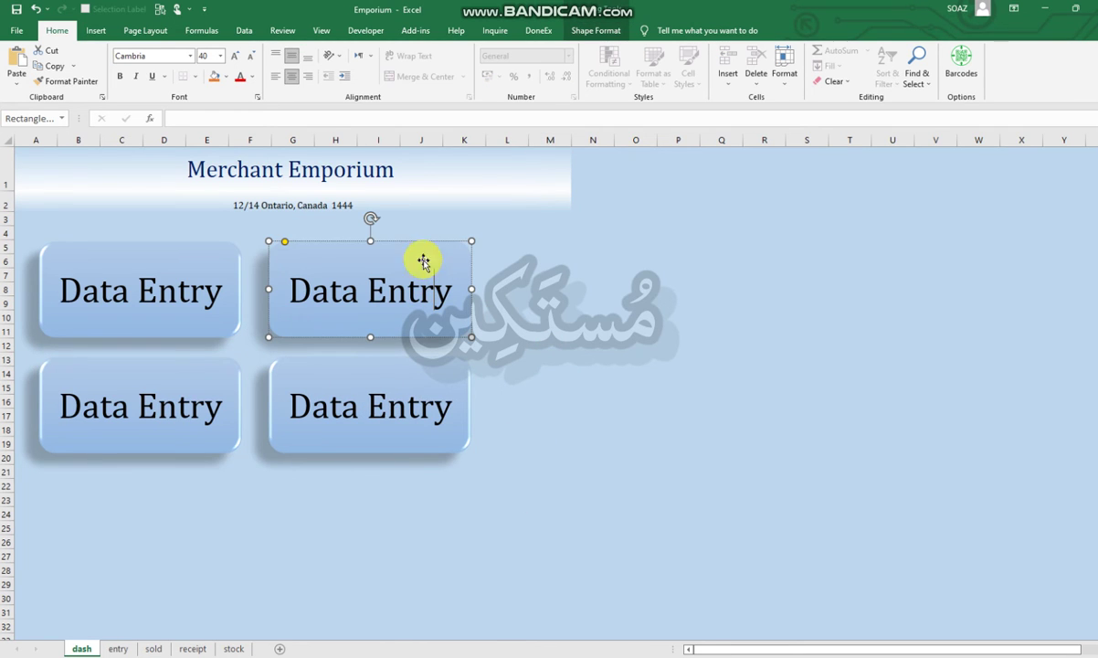
left_click(203, 245, "ctrl")
right_click(205, 249)
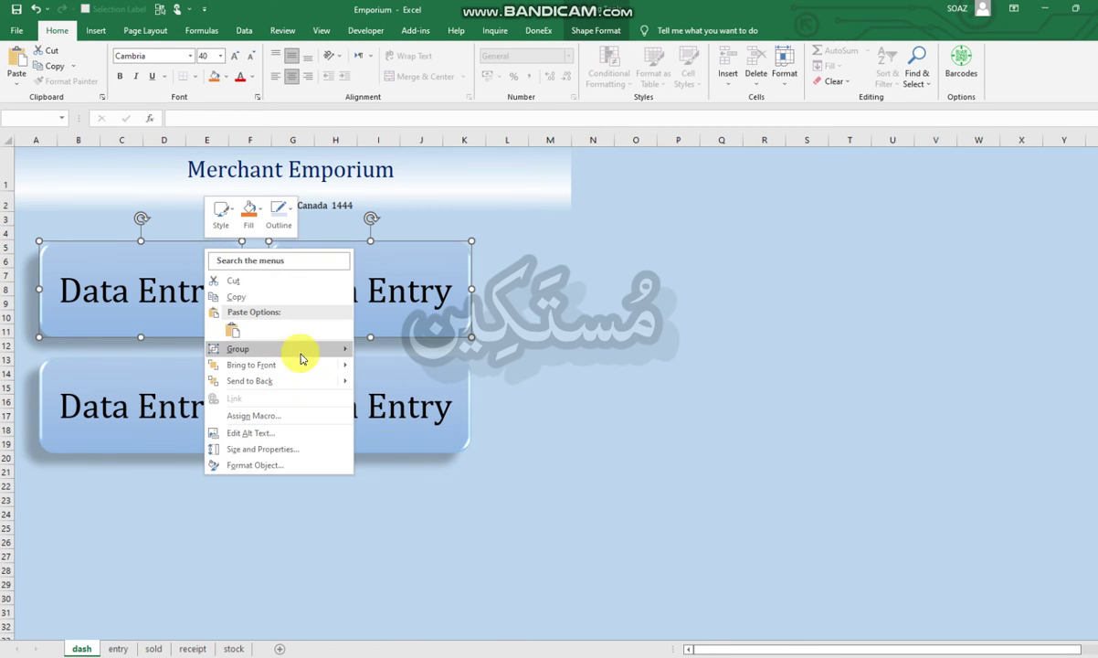
left_click(370, 347)
left_click(520, 346)
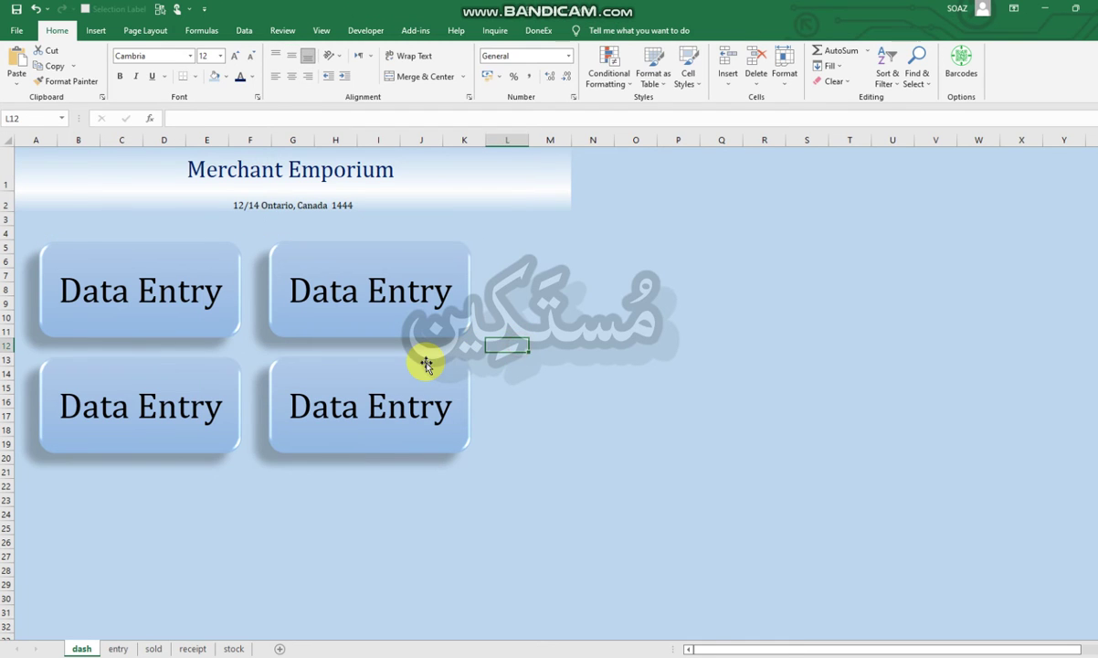
Step: Center-align the top and bottom button groups with each other
left_click(424, 358)
left_click(417, 309, "ctrl")
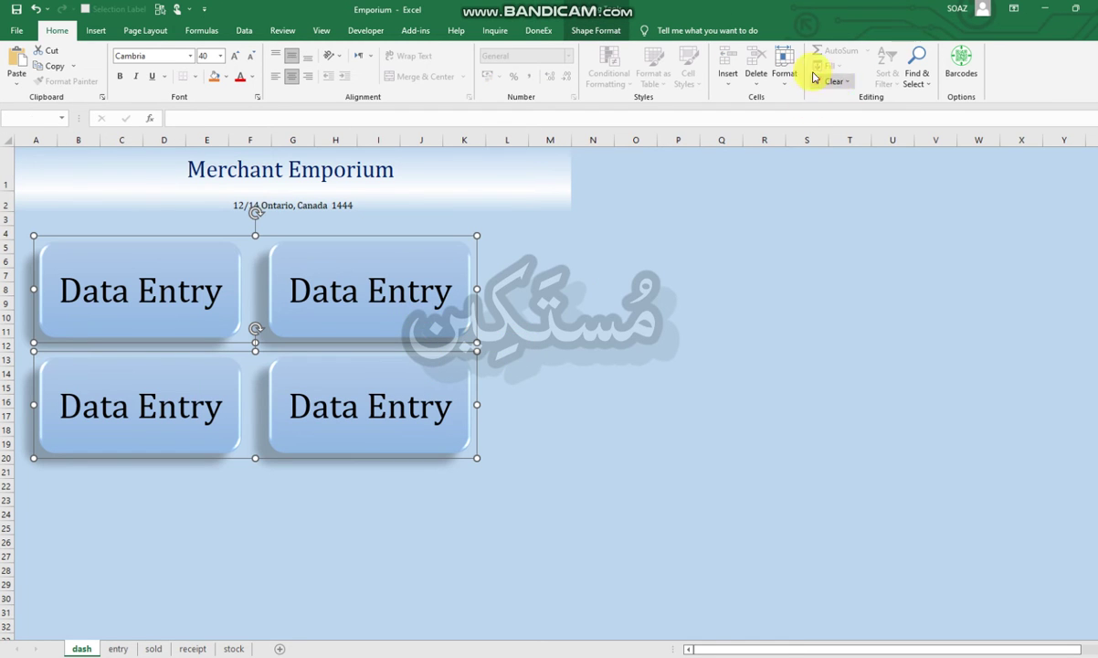
left_click(594, 30)
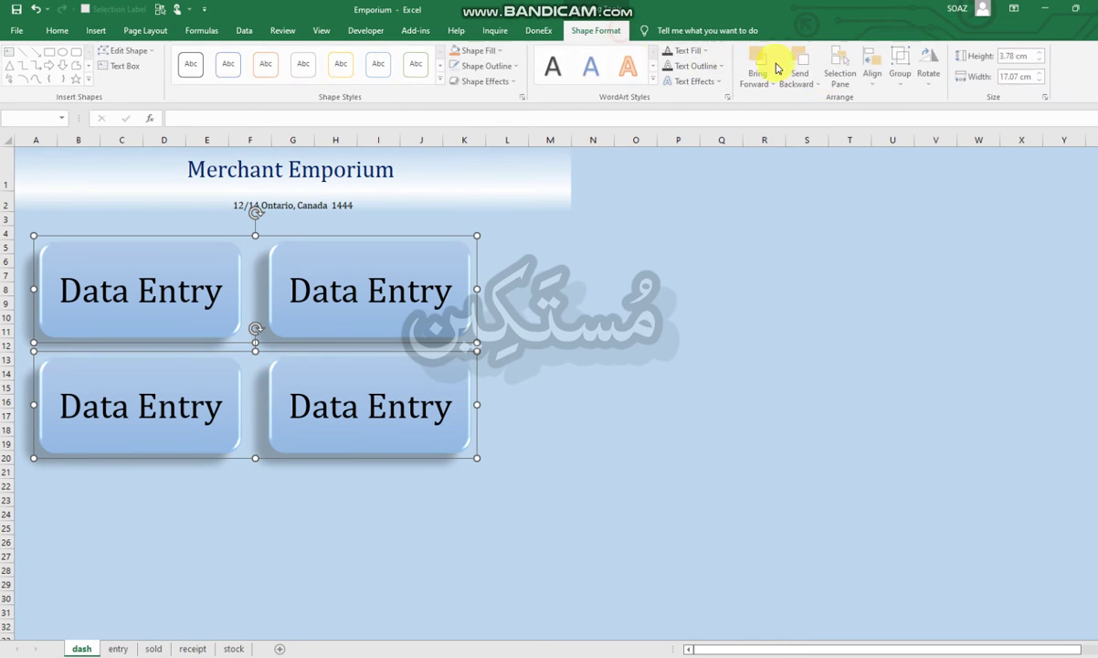
left_click(872, 79)
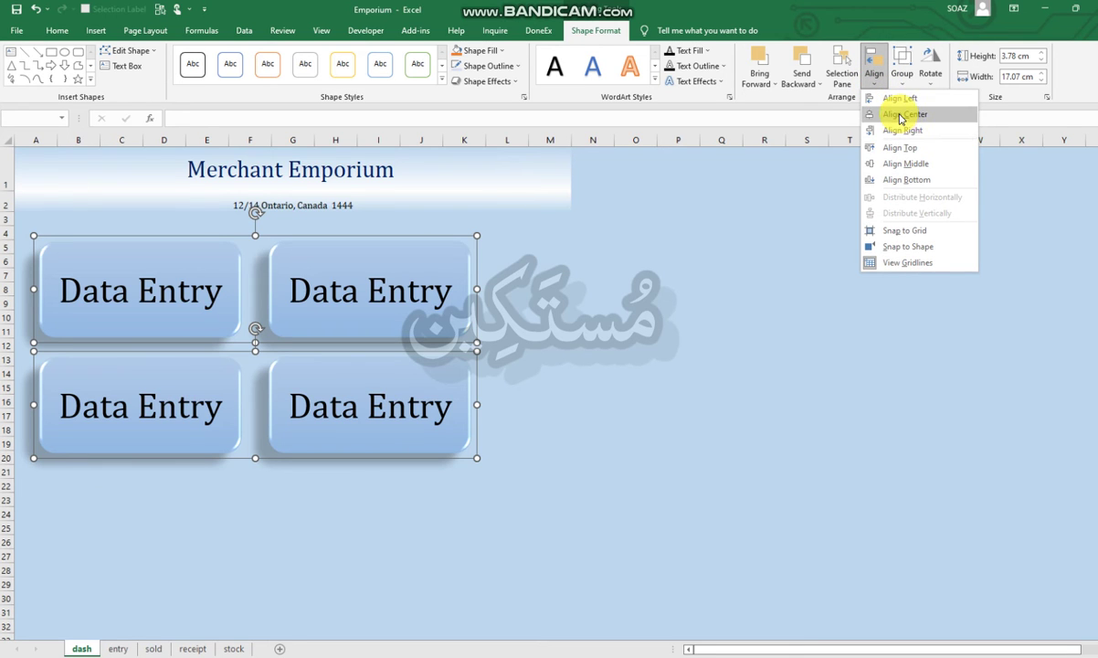
left_click(900, 114)
left_click(711, 235)
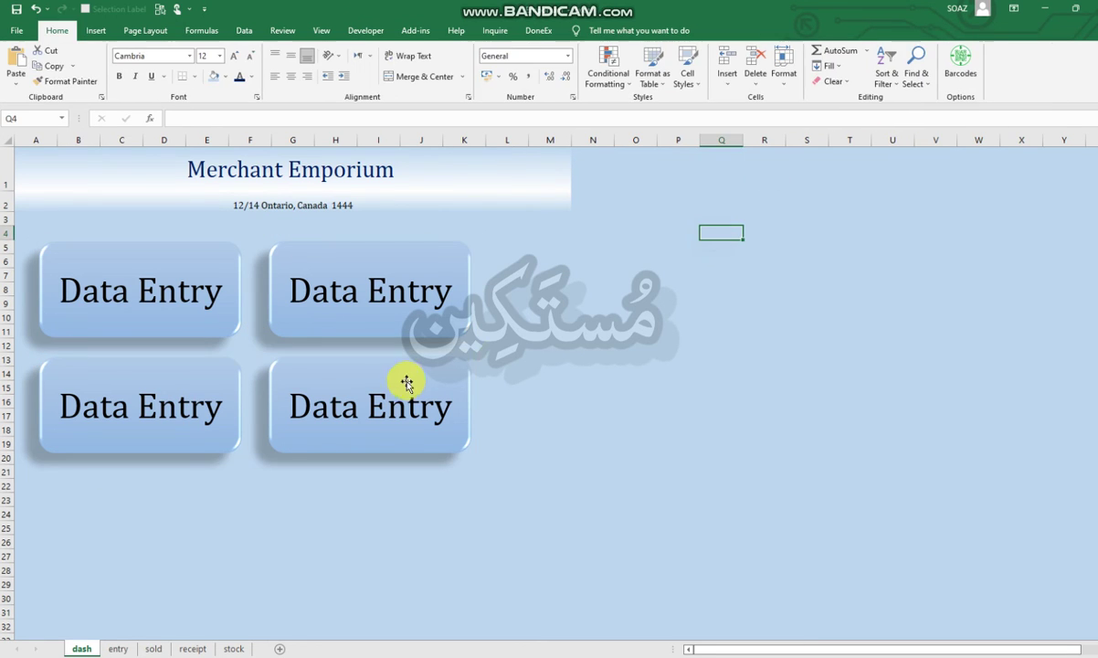
Step: Shift all four buttons slightly right and down
left_click(397, 379)
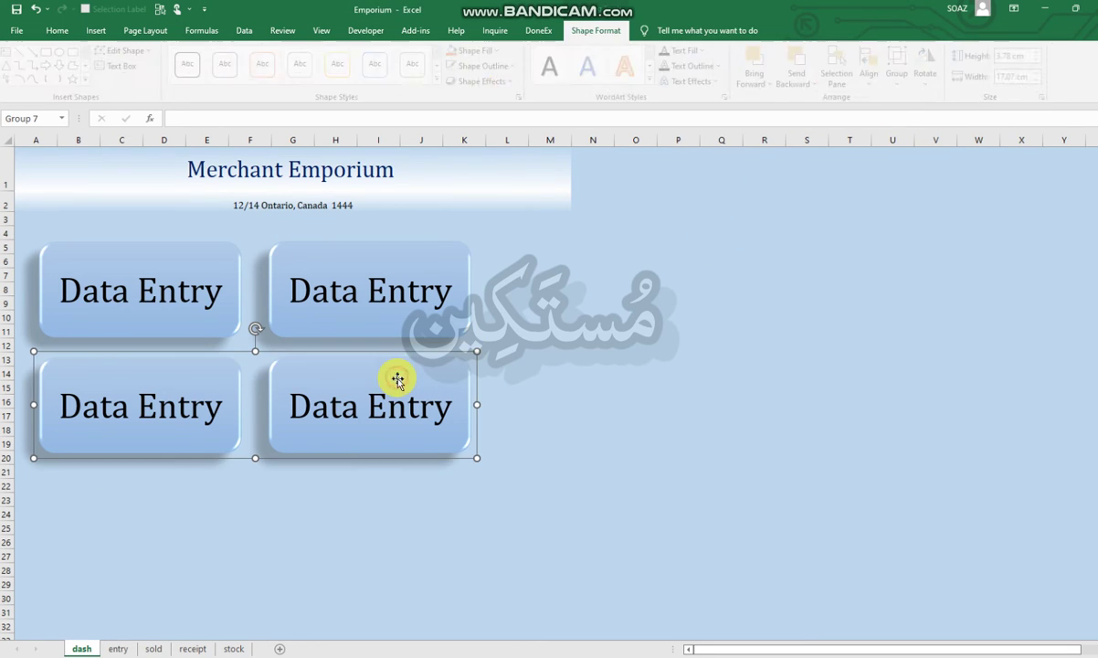
left_click(430, 252, "shift")
left_click_drag(430, 250, 464, 254)
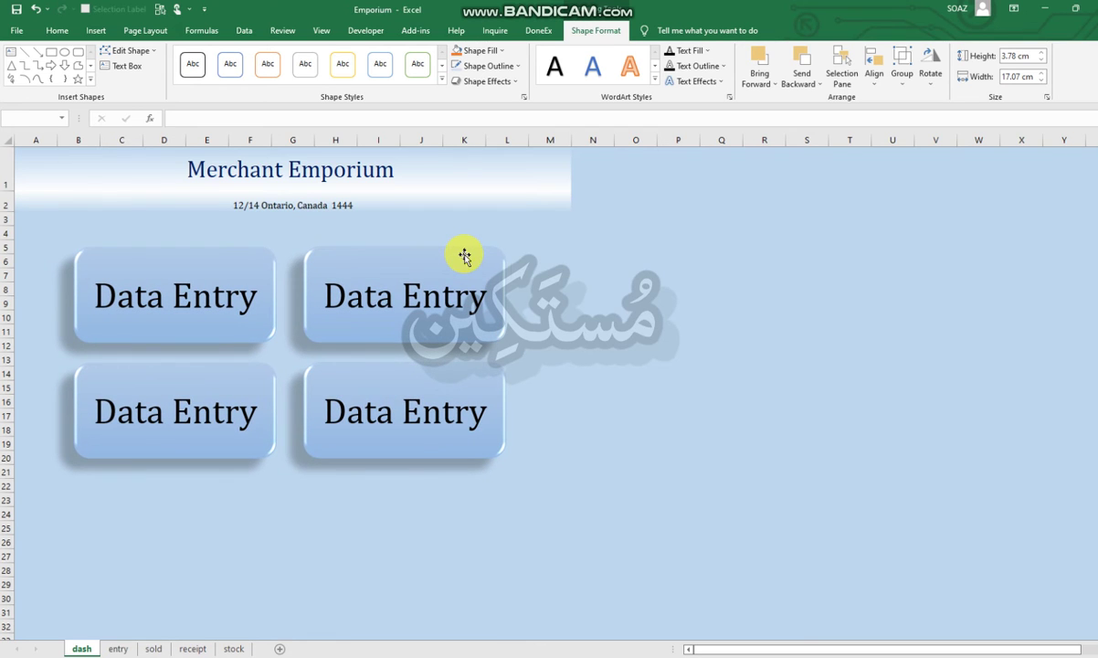
left_click(574, 439)
left_click(178, 521)
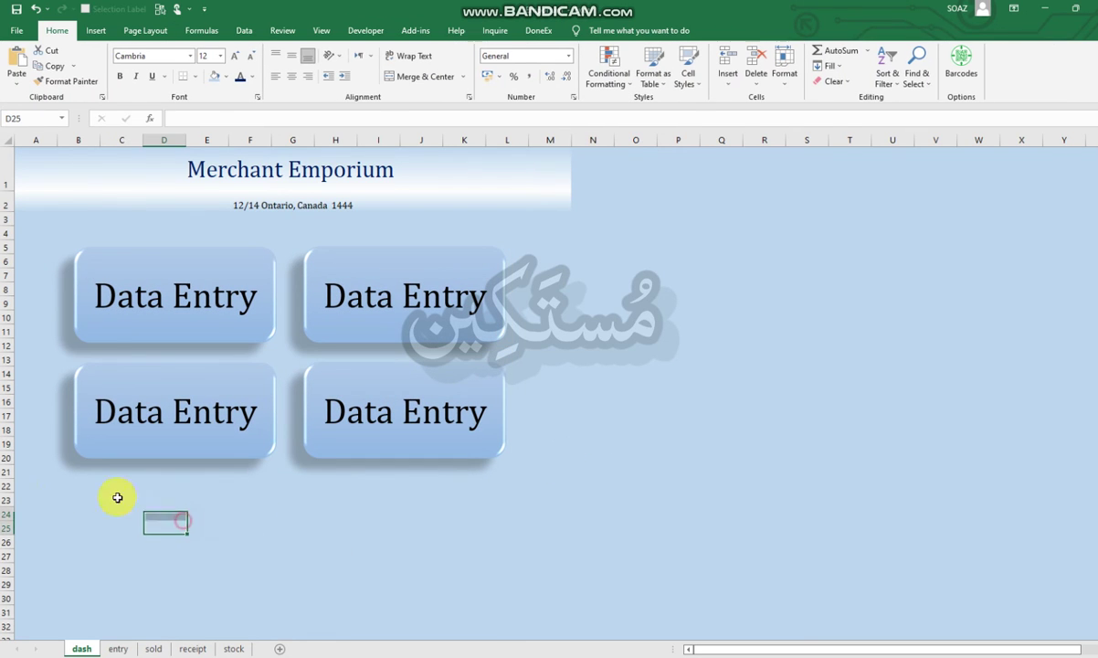
Step: Merge cells A25:M25 into one centred footer cell
left_click(31, 518)
left_click_drag(52, 528, 548, 526)
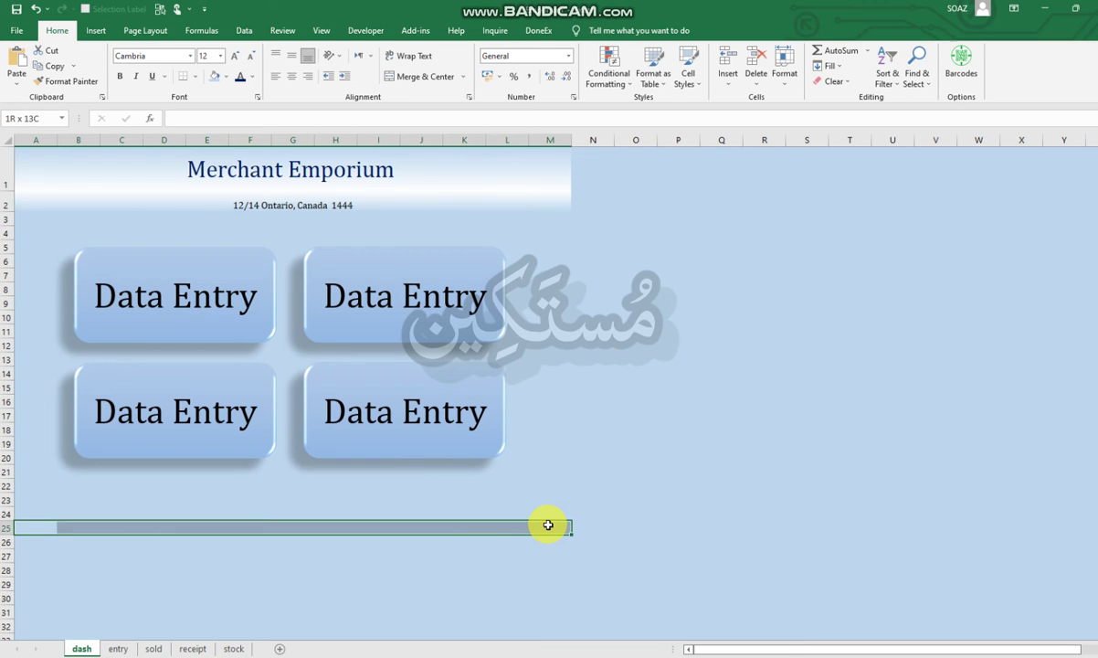
left_click(388, 77)
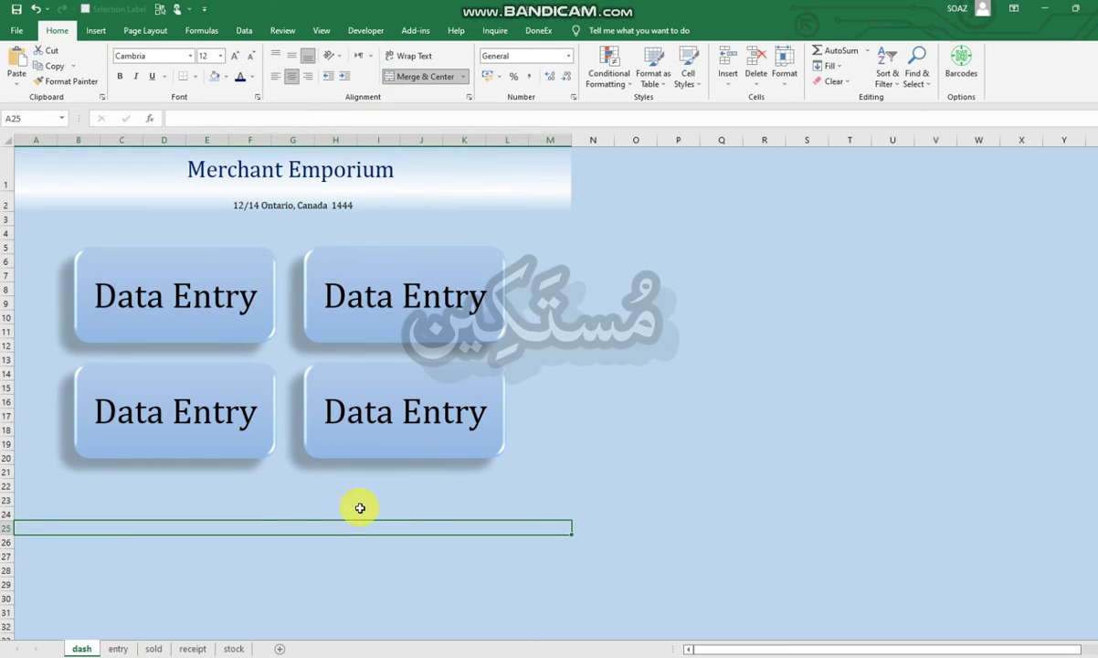
Step: Make the 'Powered by:' credit line 10 pt, non-italic, with a new font colour
double_click(322, 527)
type("Powered by: Mustakeen")
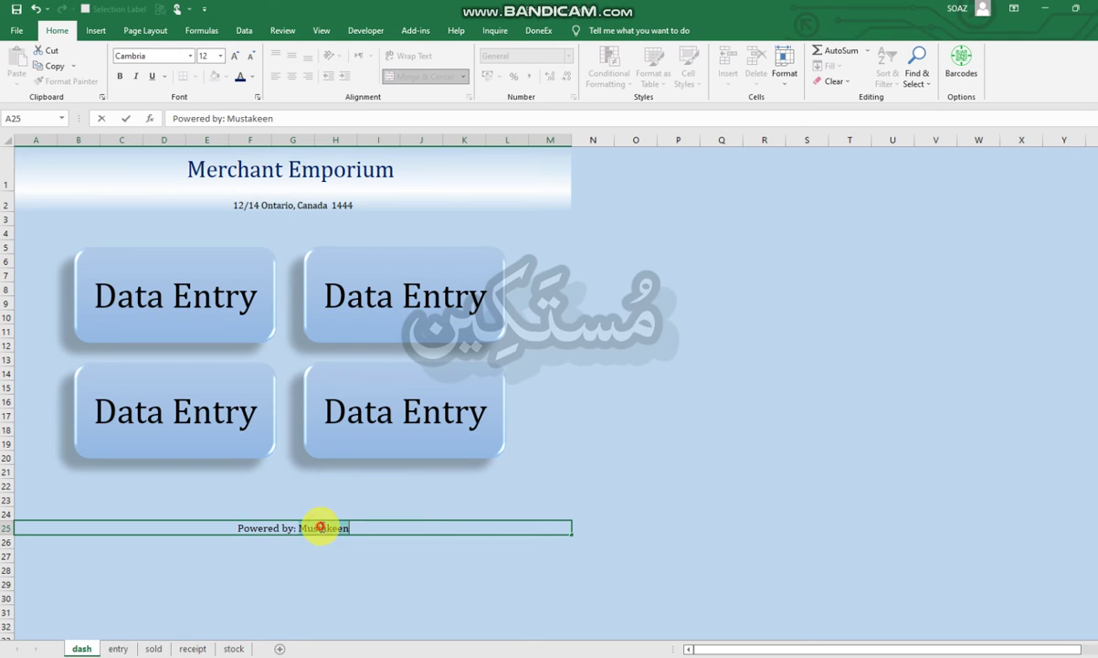
left_click_drag(355, 528, 220, 525)
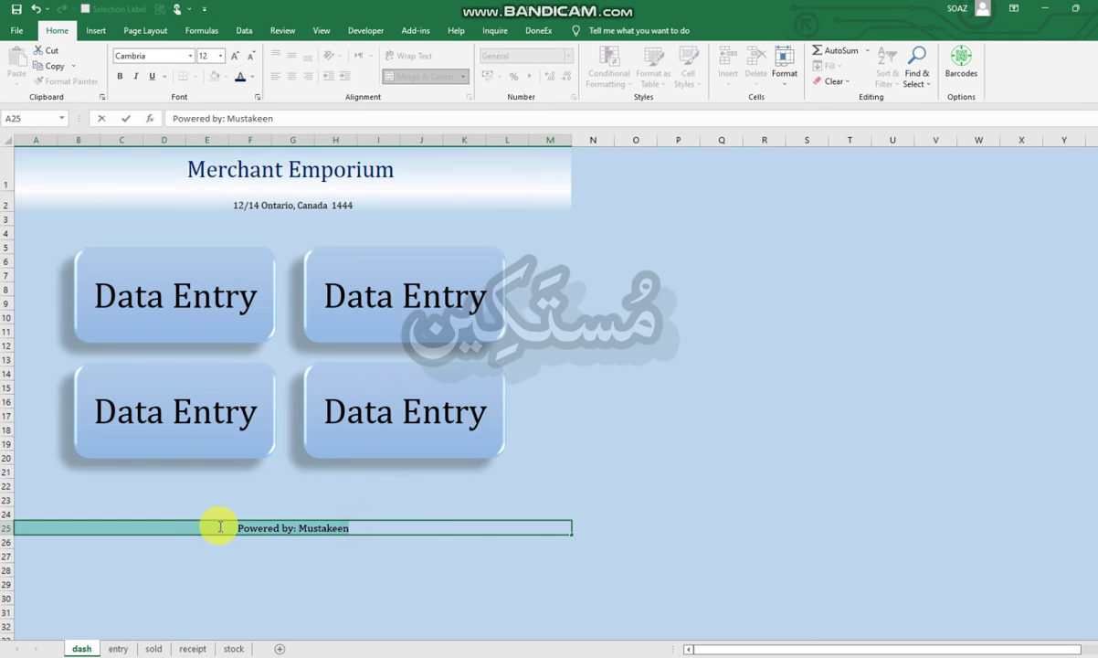
left_click(251, 58)
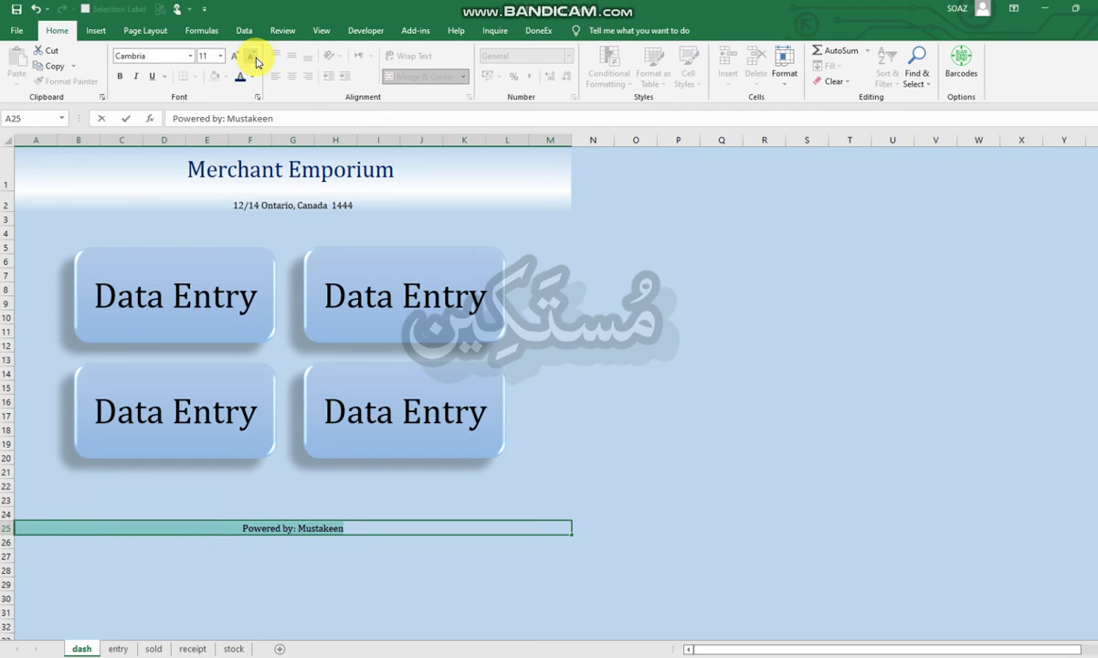
left_click(137, 79)
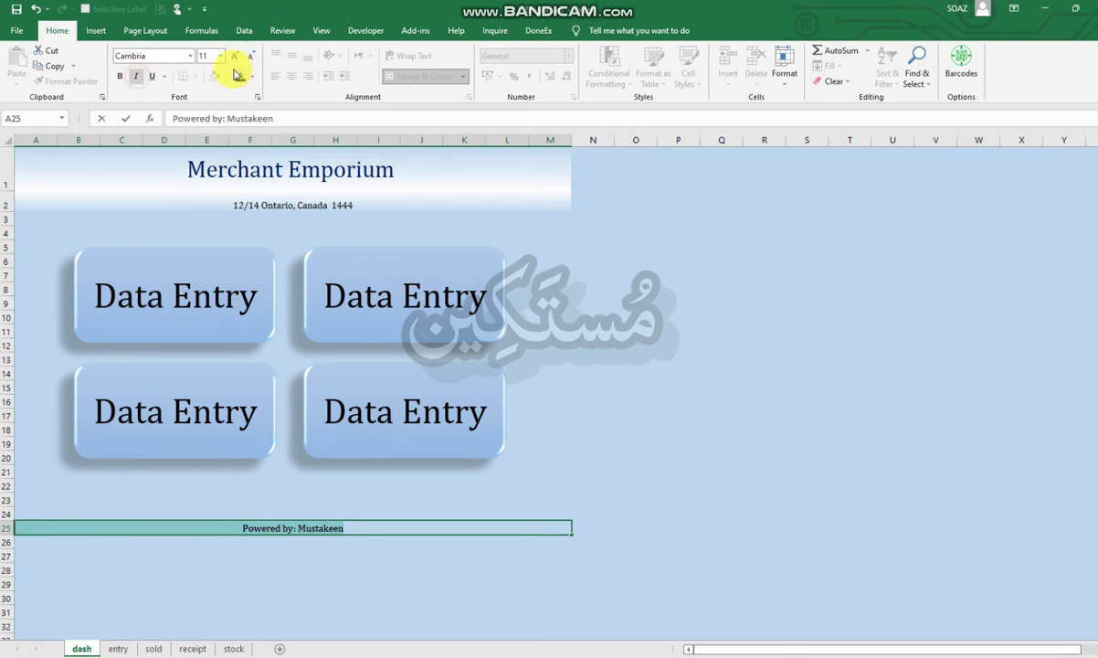
left_click(249, 55)
left_click(258, 79)
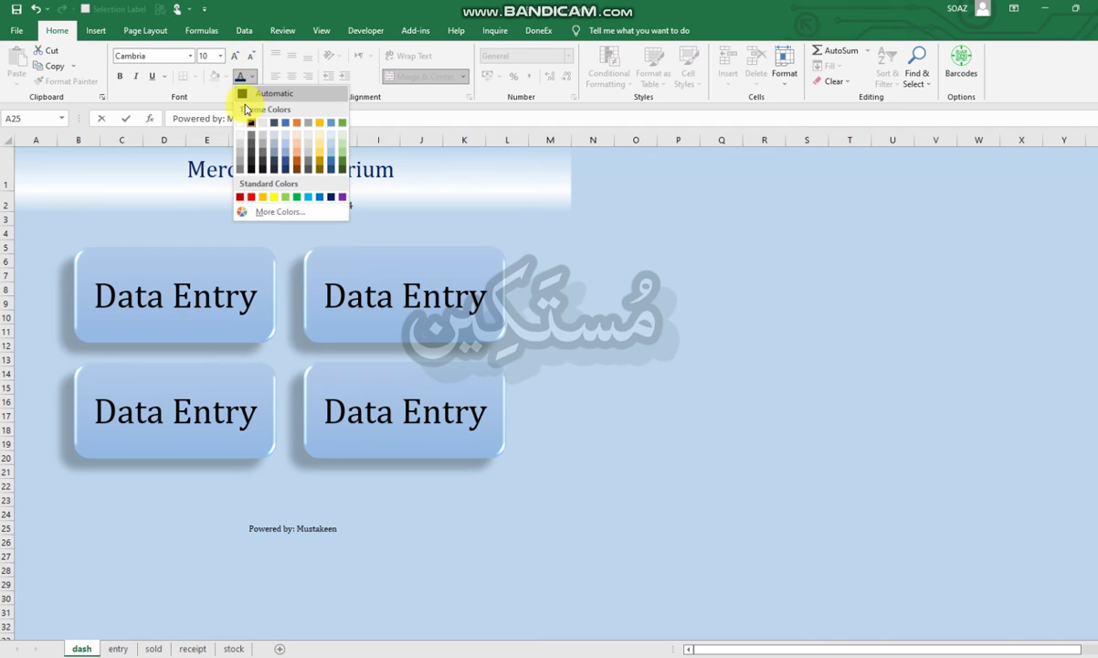
left_click(247, 122)
left_click(512, 488)
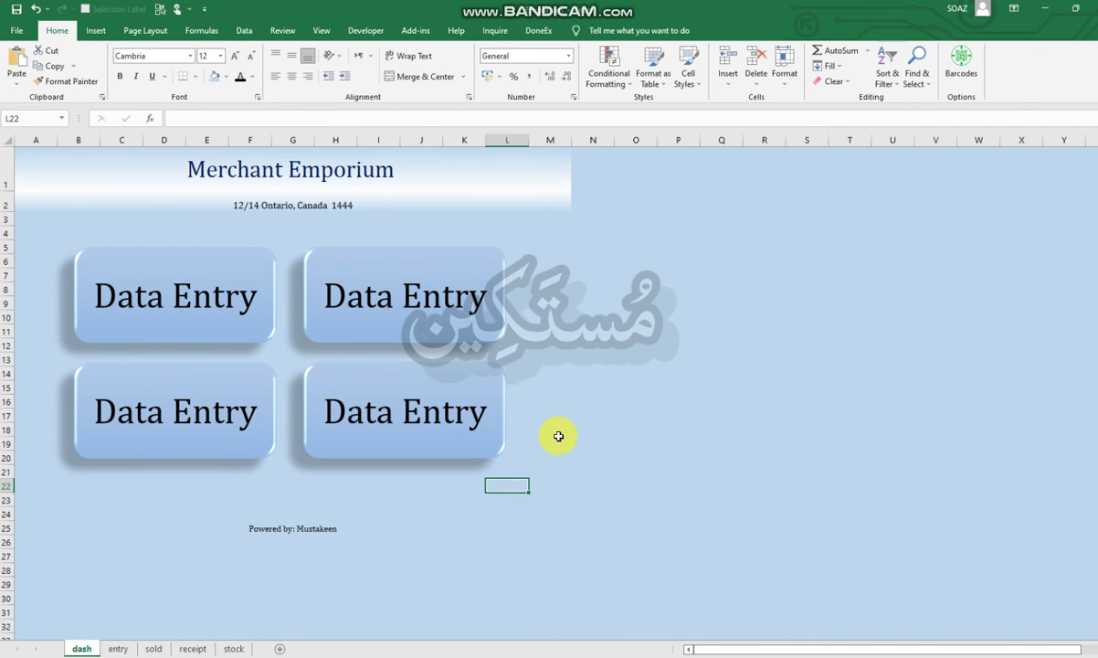
left_click(337, 529)
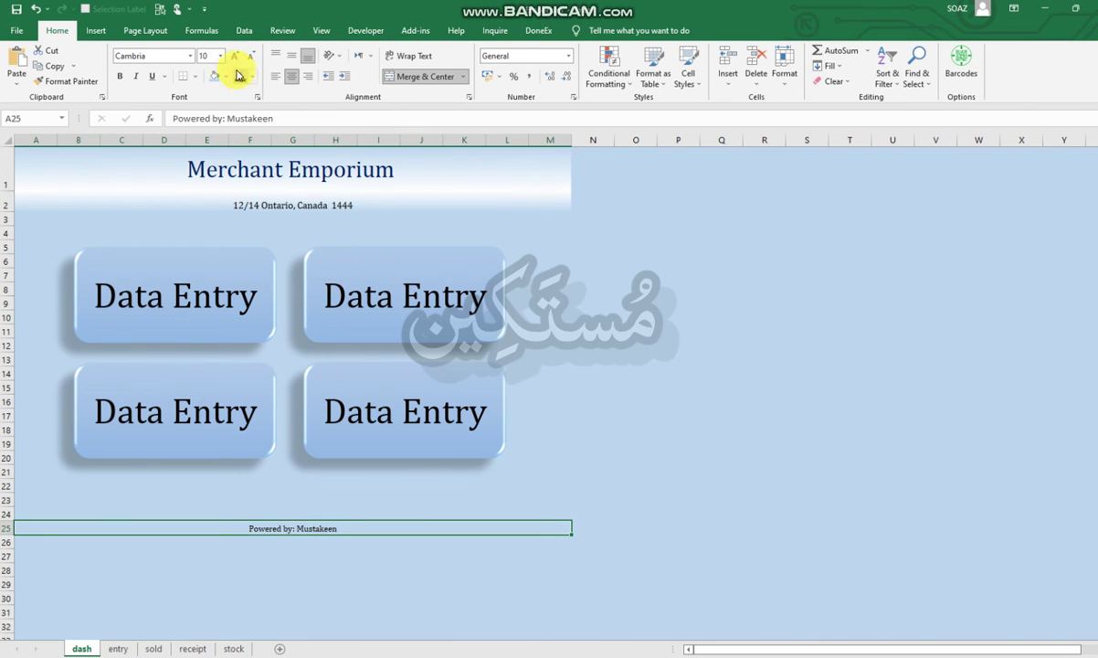
left_click(145, 30)
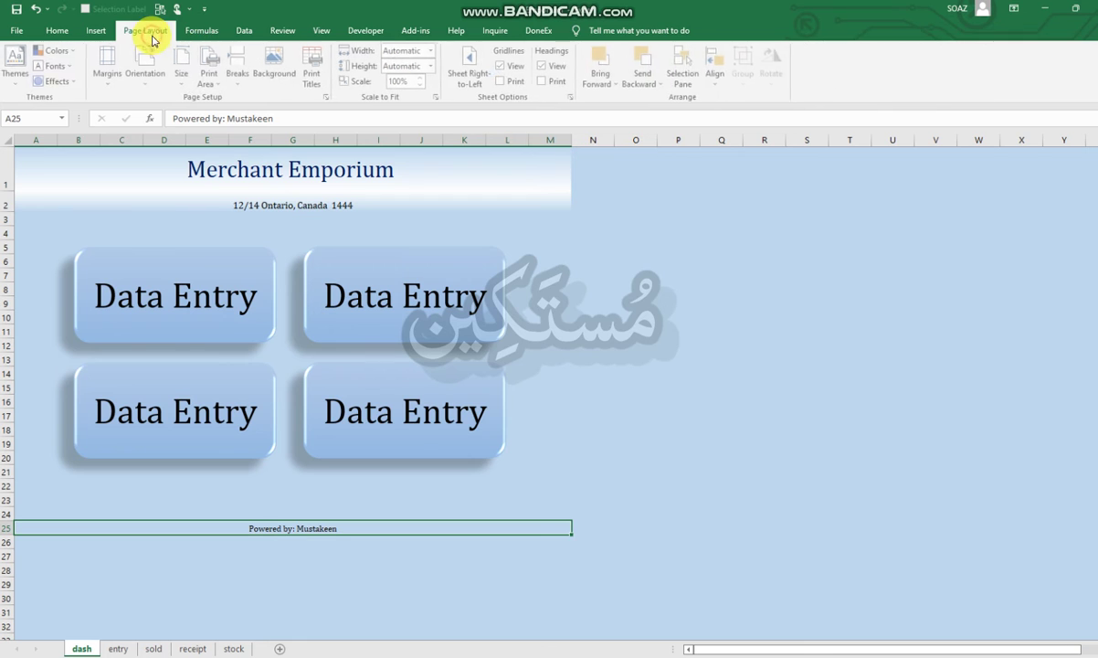
Step: Switch to Page Break Preview and stretch the page break so the dashboard fits one page
left_click(201, 30)
left_click(244, 30)
left_click(282, 30)
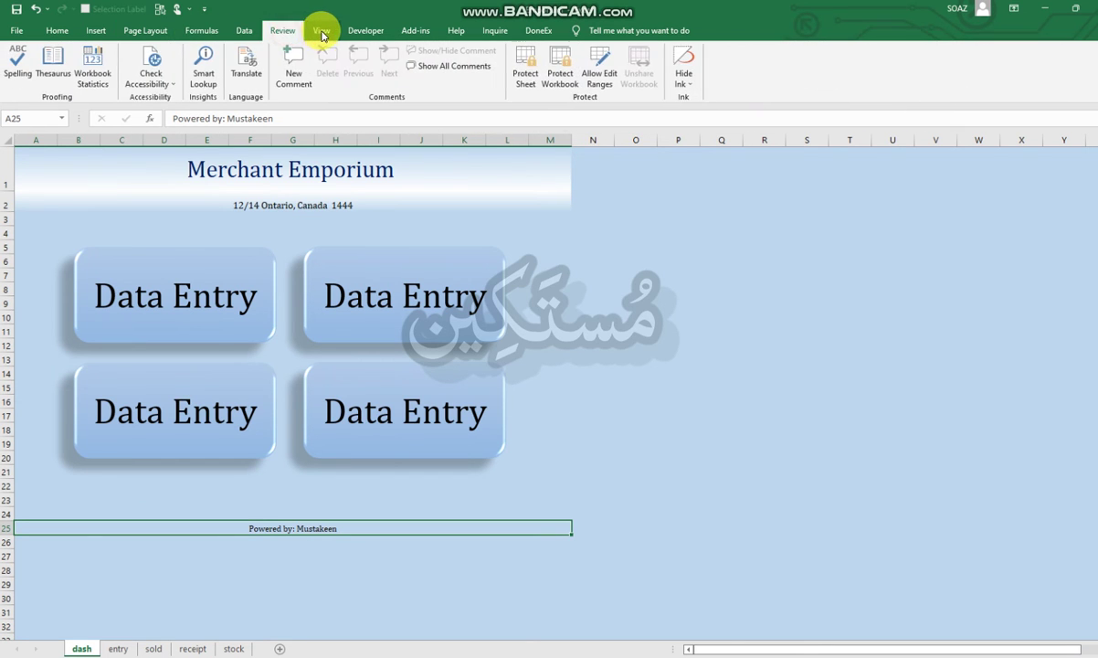
left_click(321, 30)
left_click(53, 68)
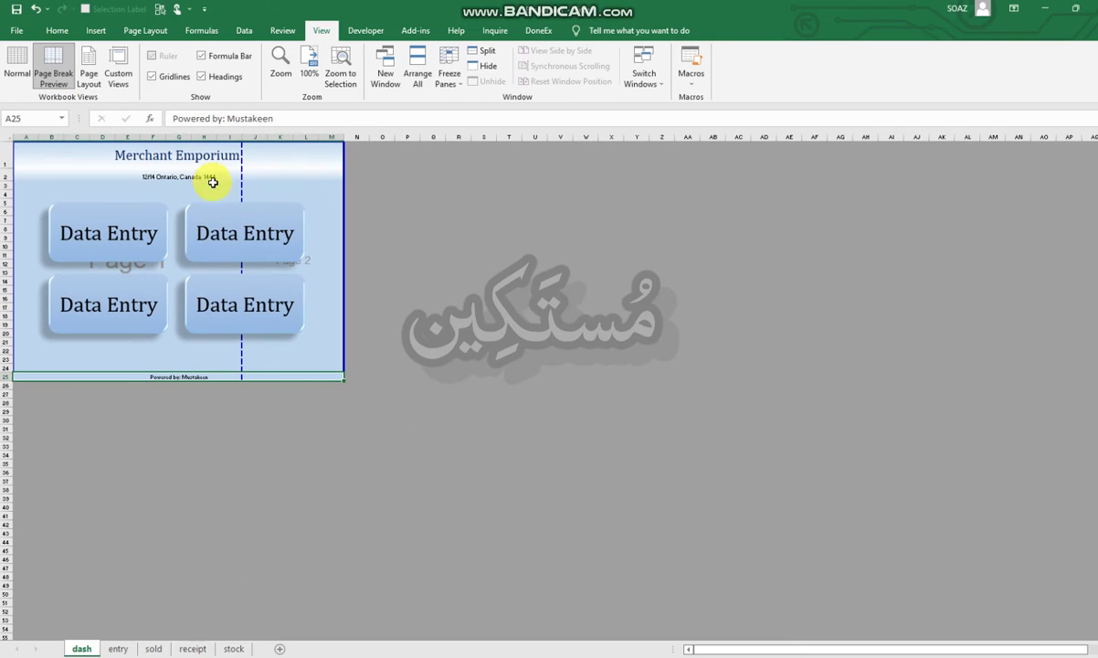
left_click_drag(239, 165, 336, 165)
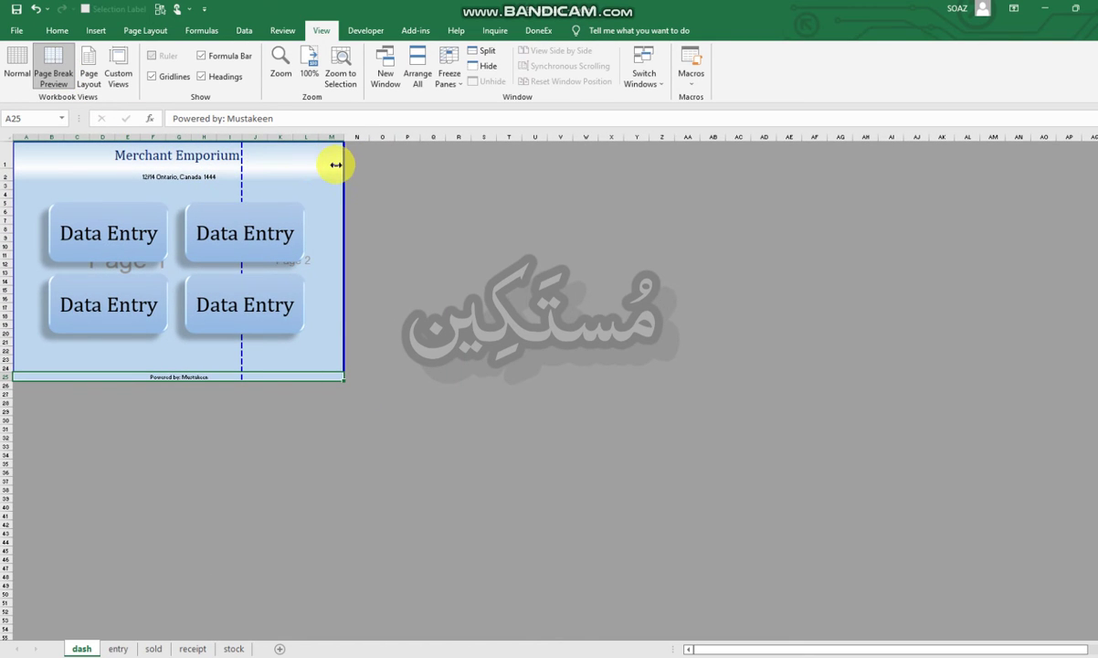
left_click(403, 326)
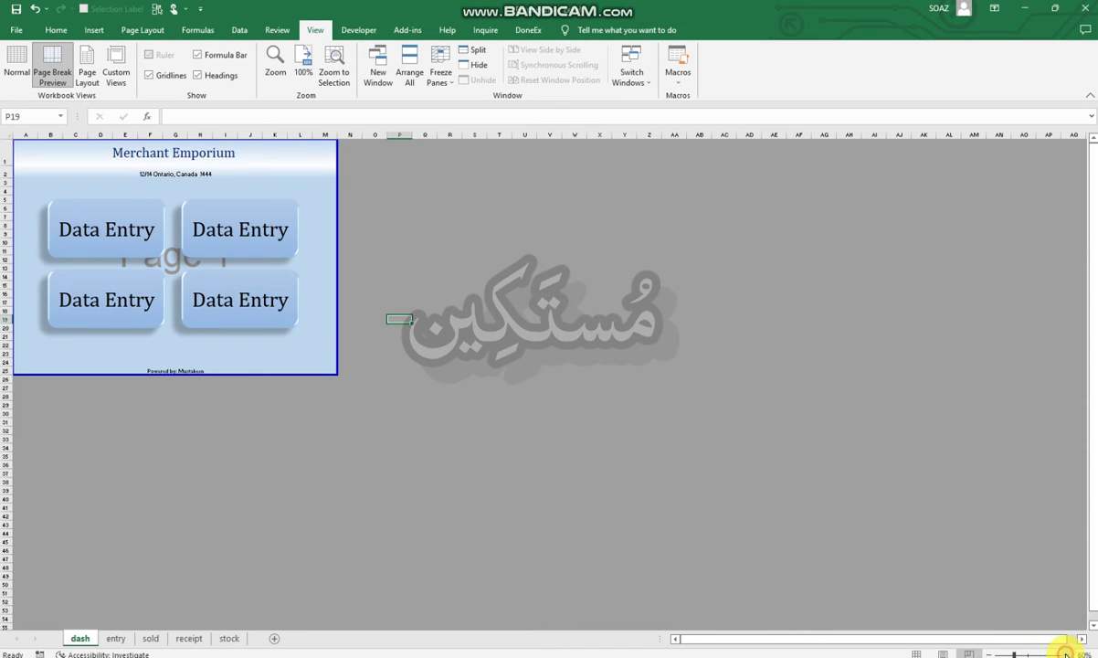
Step: Group all four Data Entry buttons into one object and nudge it slightly lower
left_click(1065, 654)
left_click(1065, 654)
left_click(1066, 655)
left_click(1065, 654)
left_click(1065, 654)
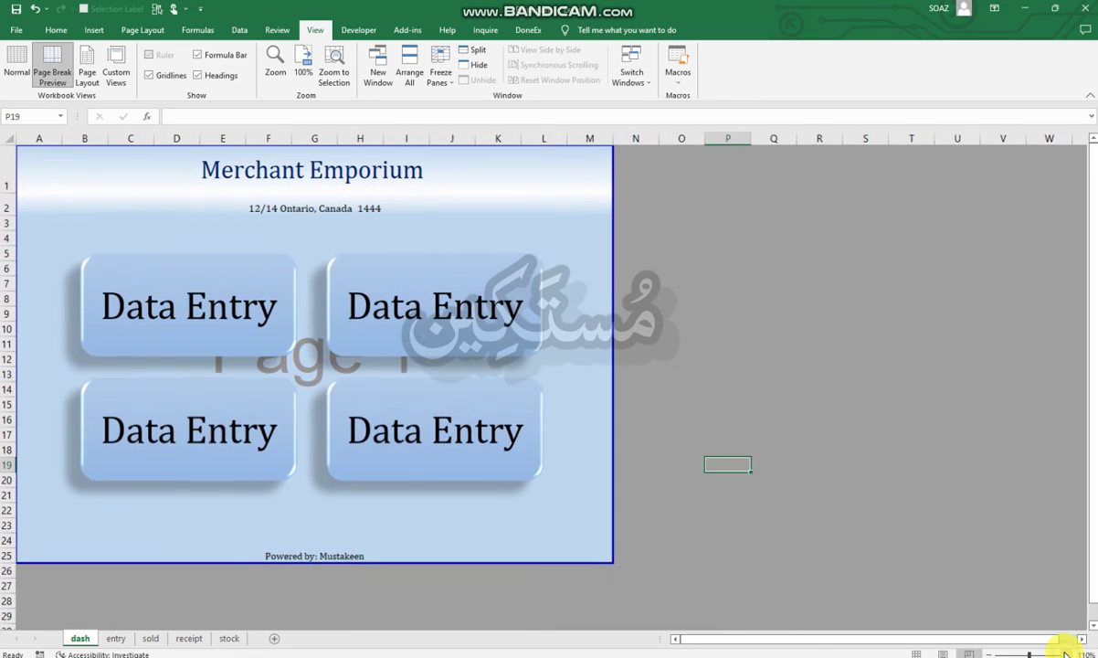
left_click(1065, 654)
left_click(502, 286)
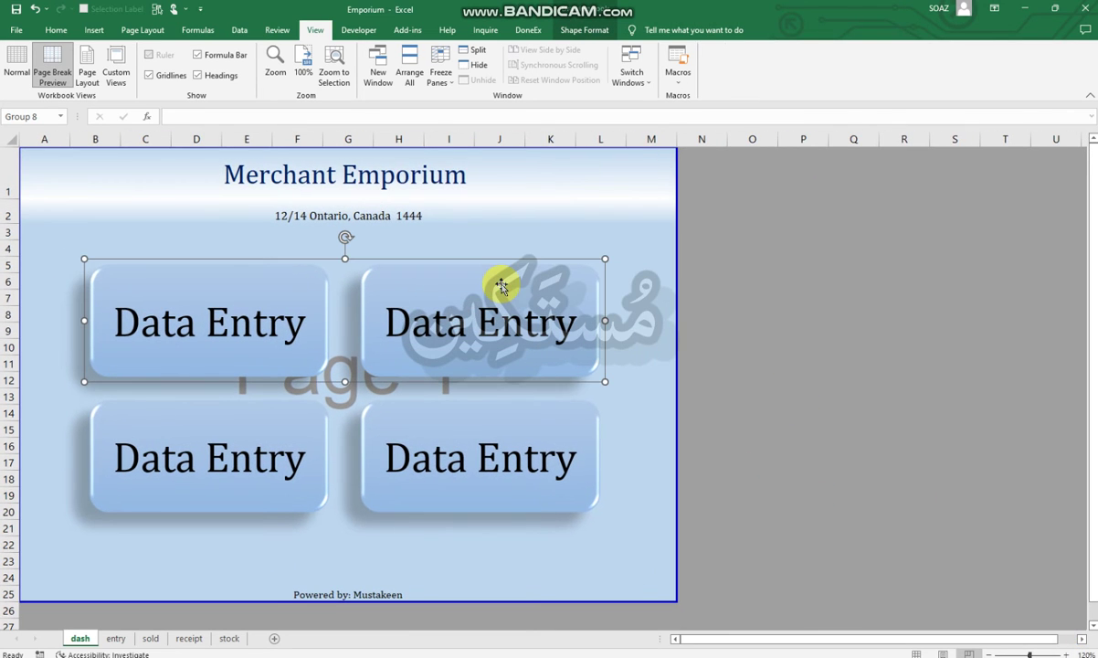
left_click(498, 420, "ctrl")
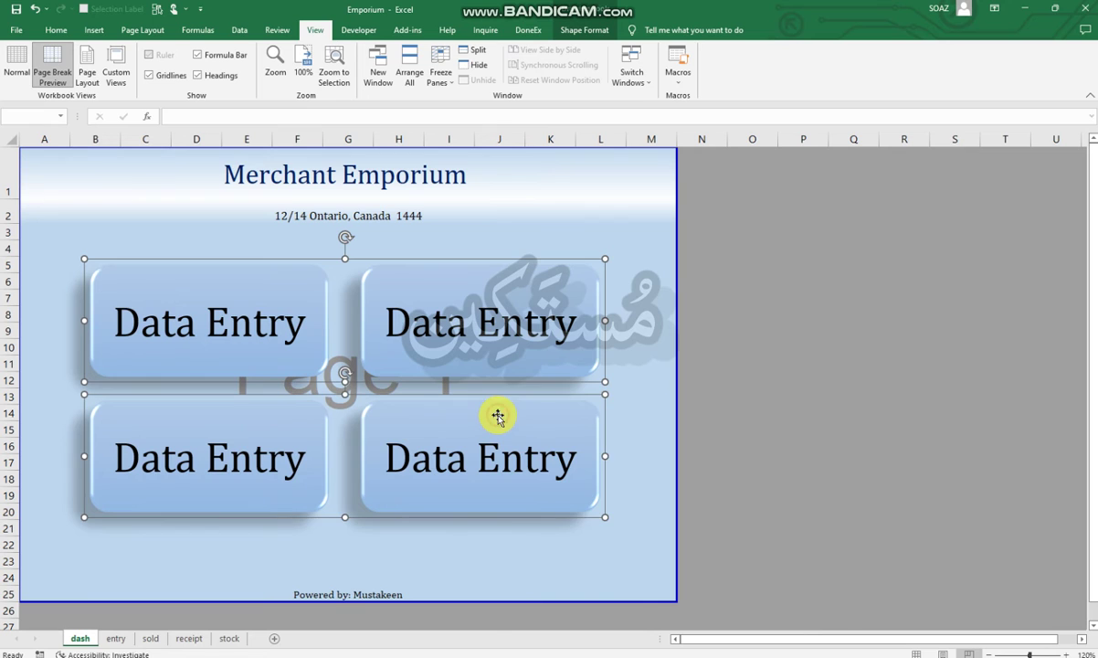
right_click(498, 420)
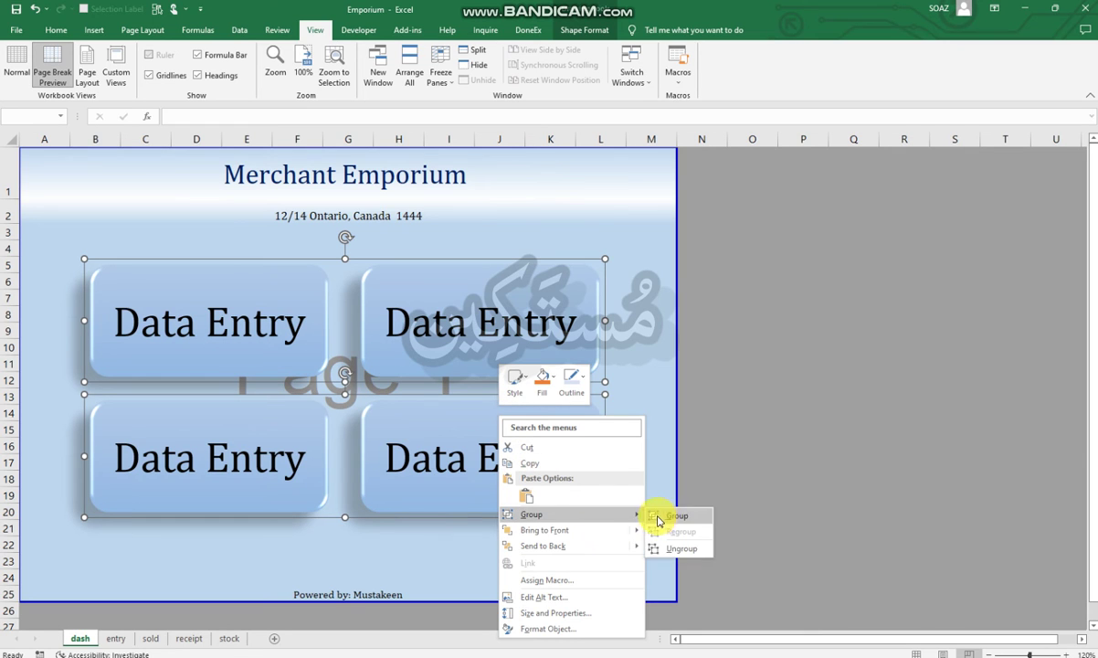
left_click(659, 517)
left_click_drag(495, 270, 498, 274)
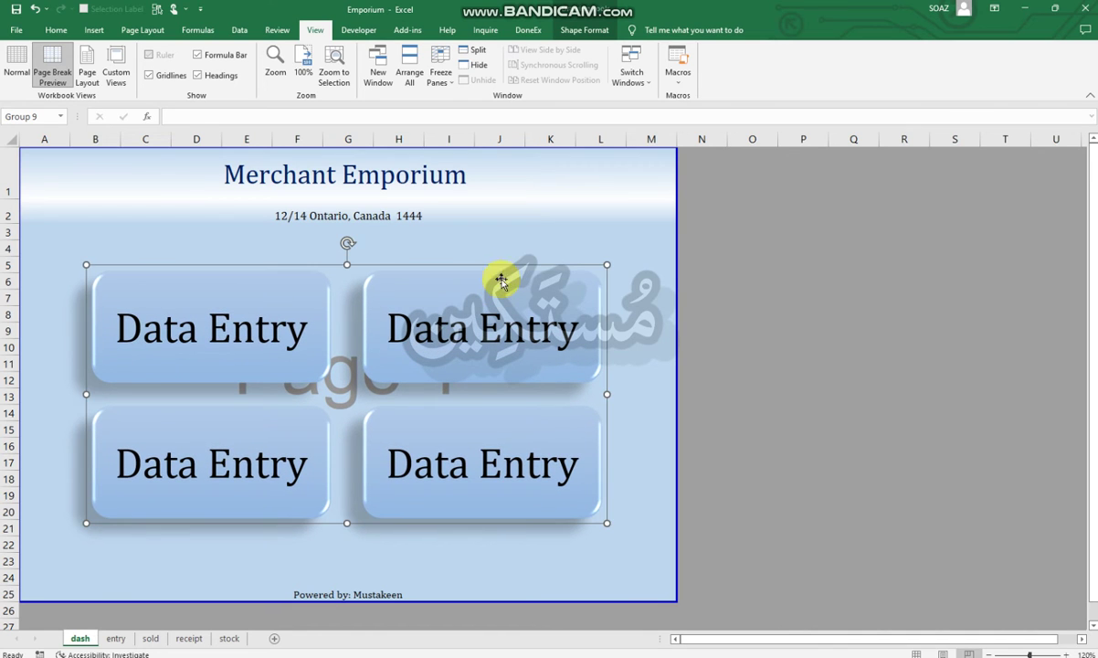
Step: Ungroup the combined four-button object
left_click(625, 307)
double_click(536, 307)
right_click(536, 307)
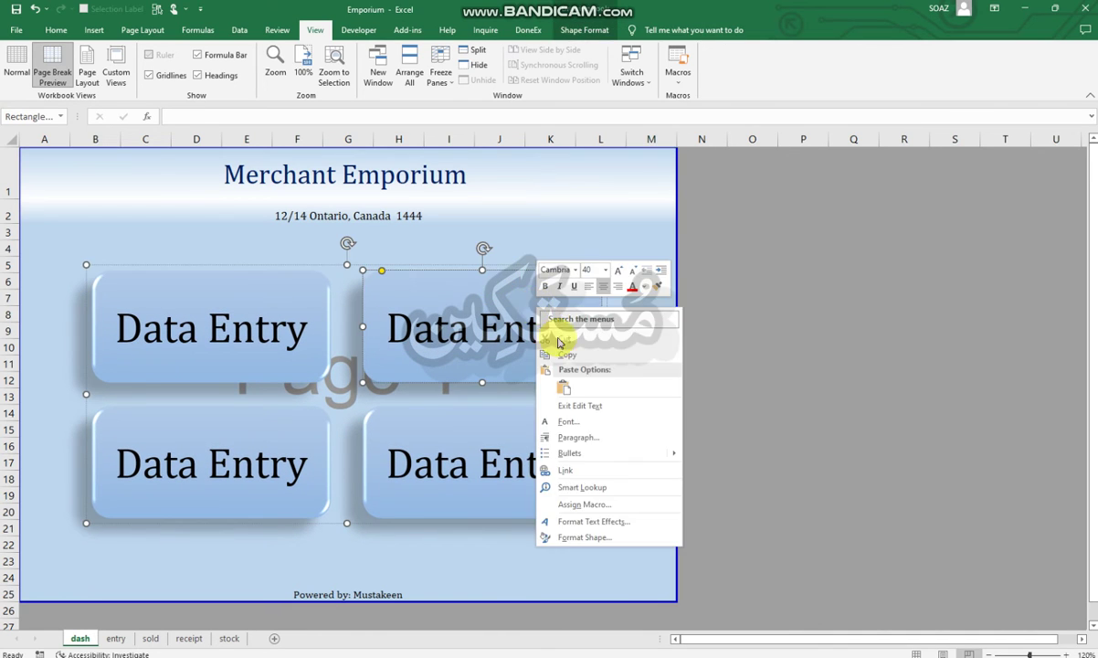
left_click(472, 277)
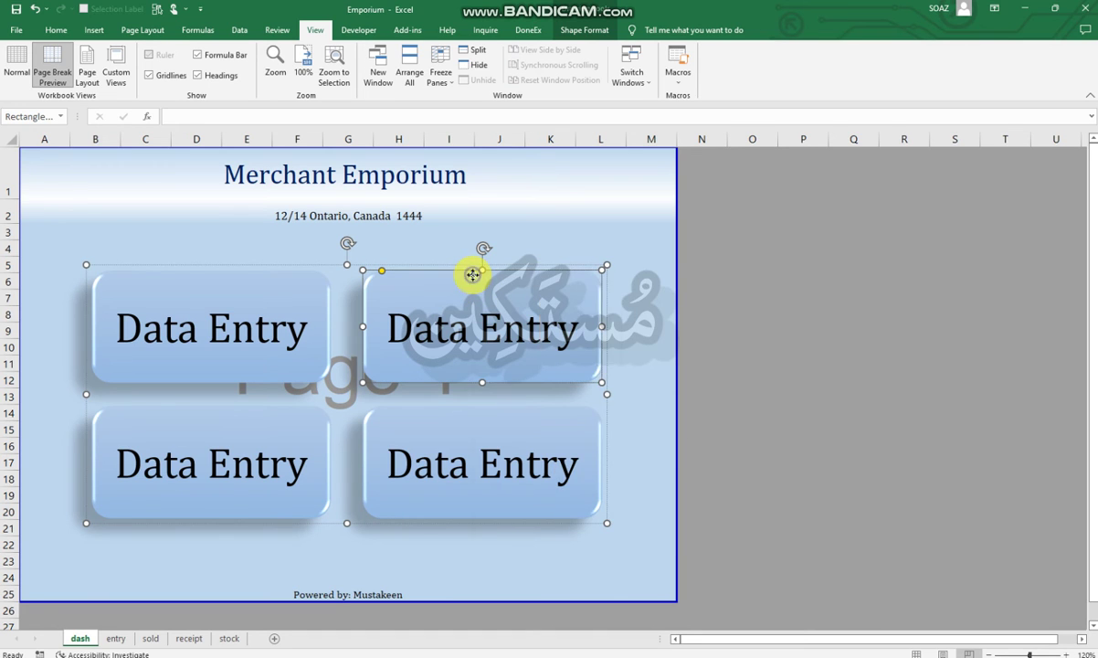
right_click(473, 276)
mouse_move(545, 406)
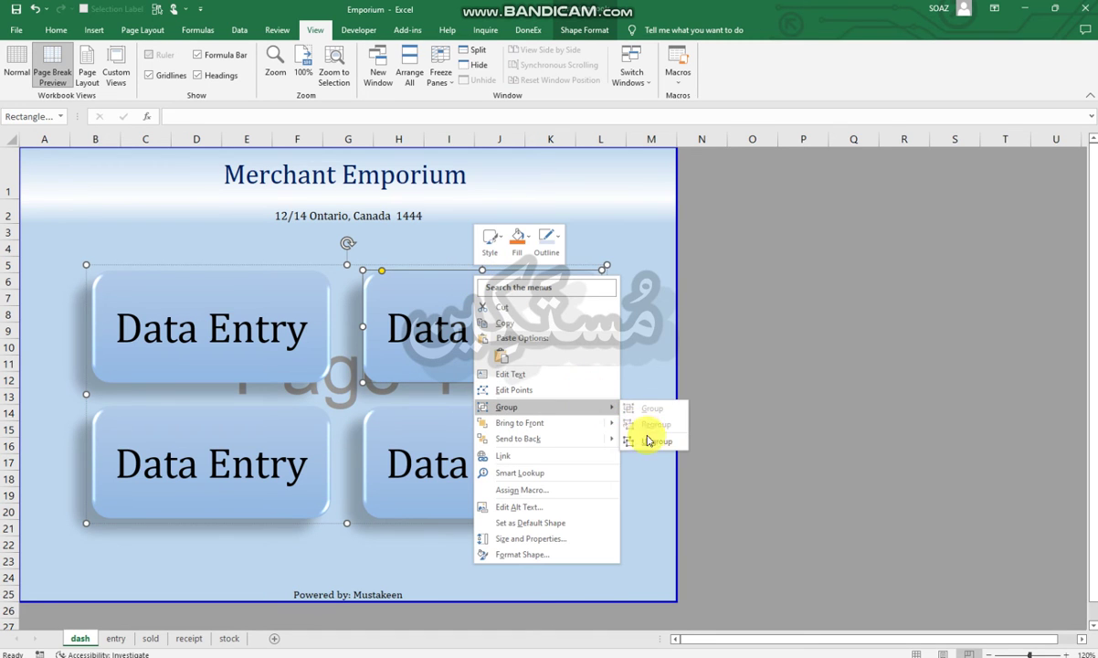
left_click(646, 441)
left_click(654, 375)
Step: Relabel the top-right button 'Sold' and the bottom-left button 'Receipt'
left_click(258, 320)
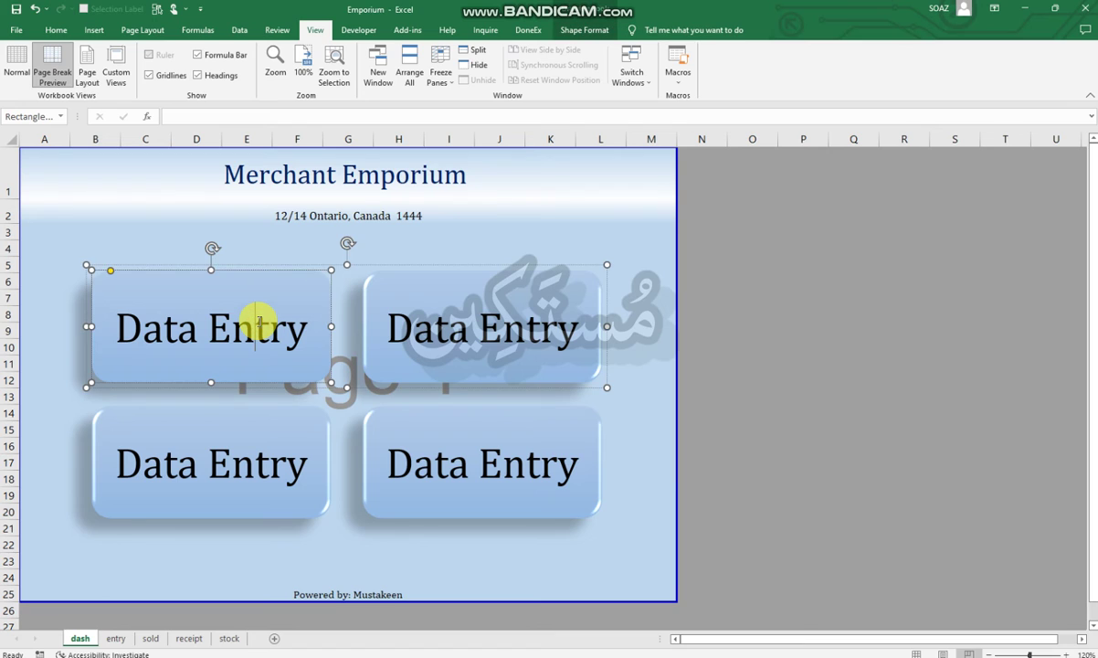
left_click(411, 326, "shift")
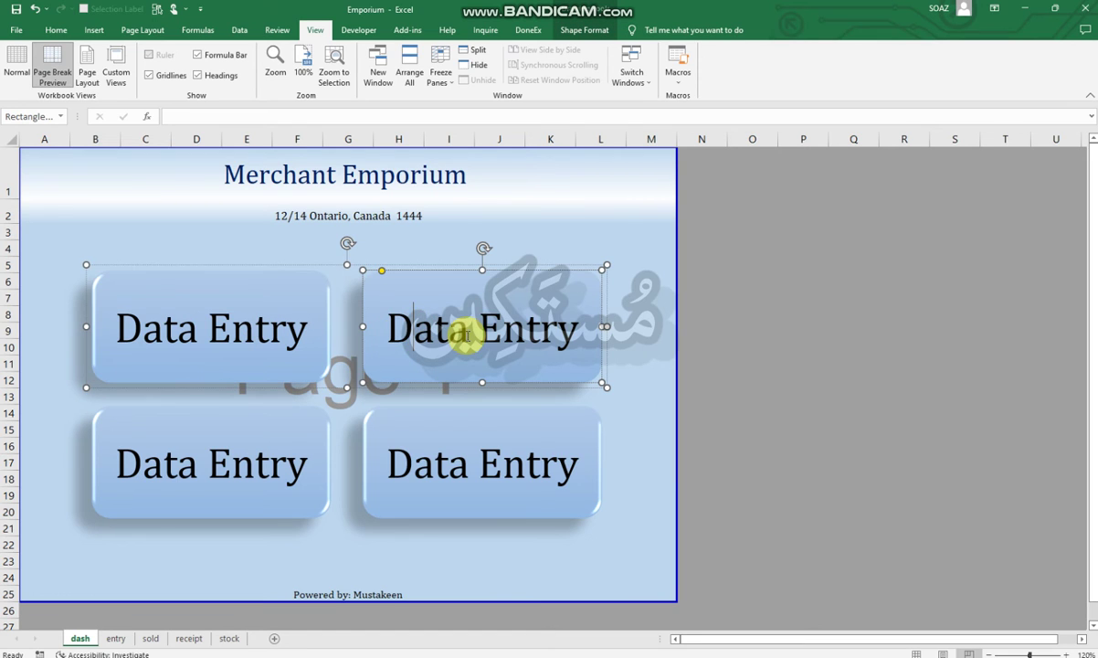
left_click_drag(571, 337, 399, 336)
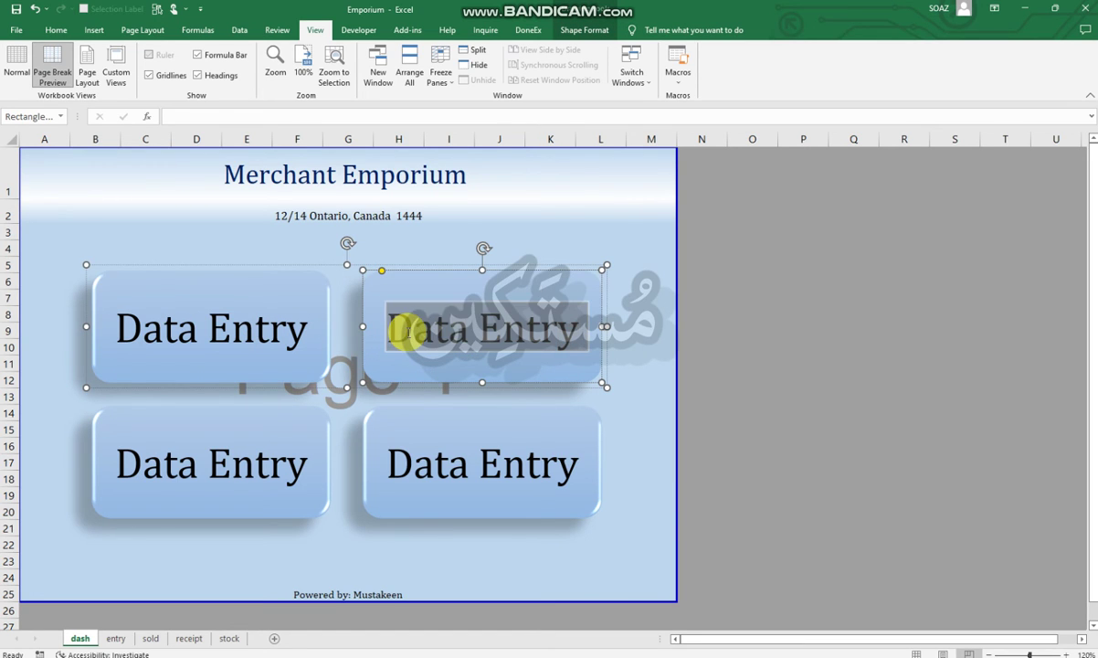
type("SOLD")
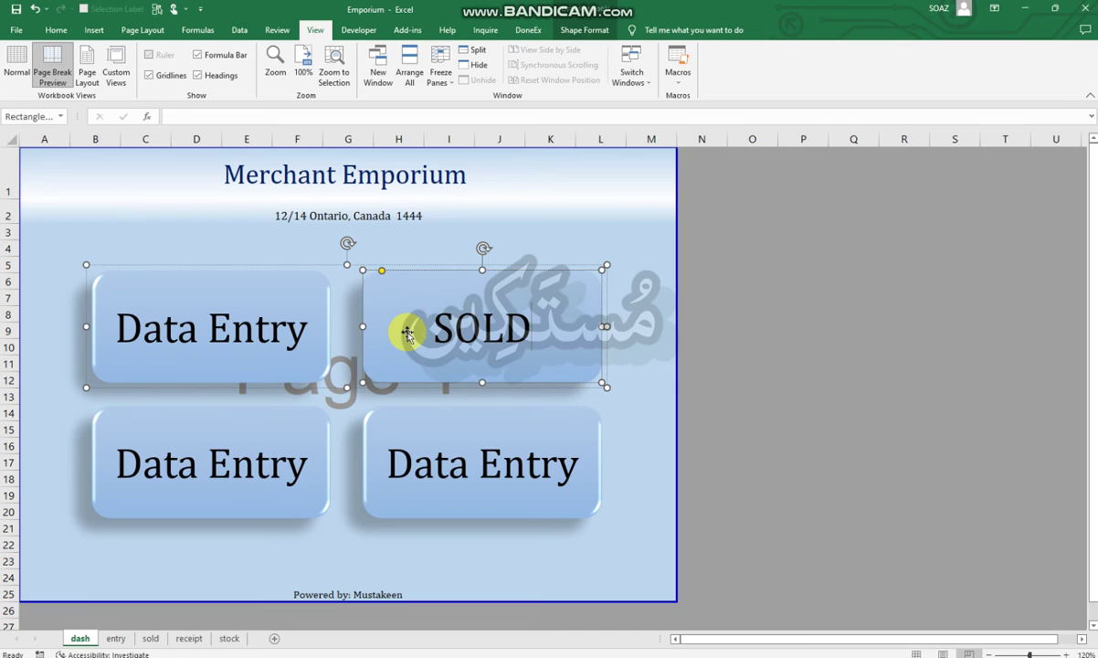
key("BackSpace")
key("BackSpace")
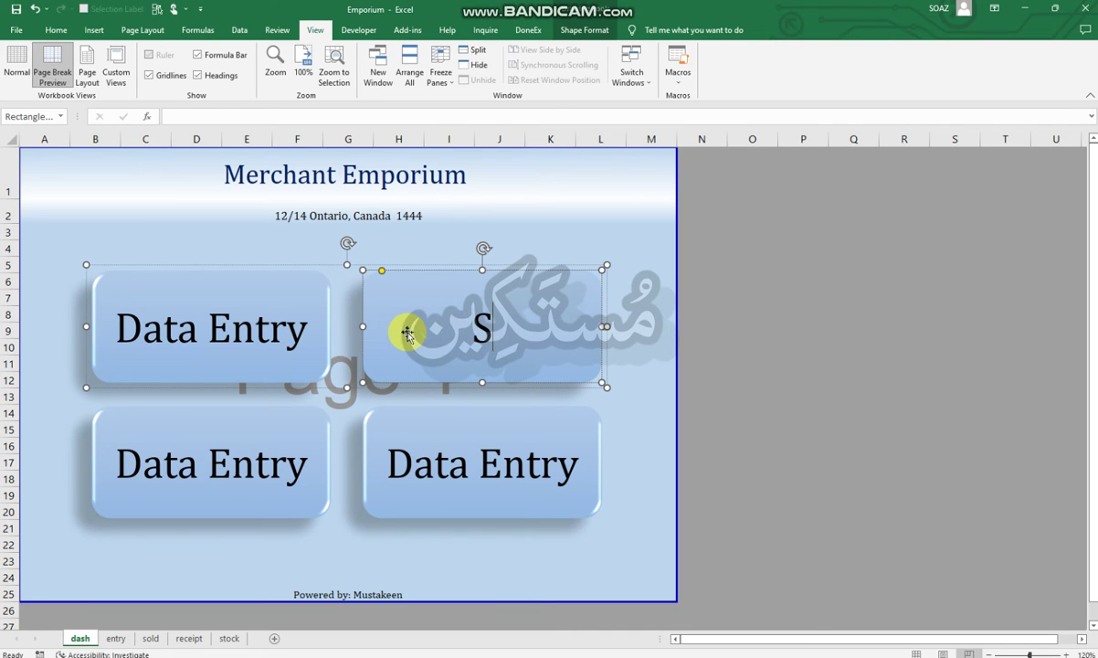
type("old")
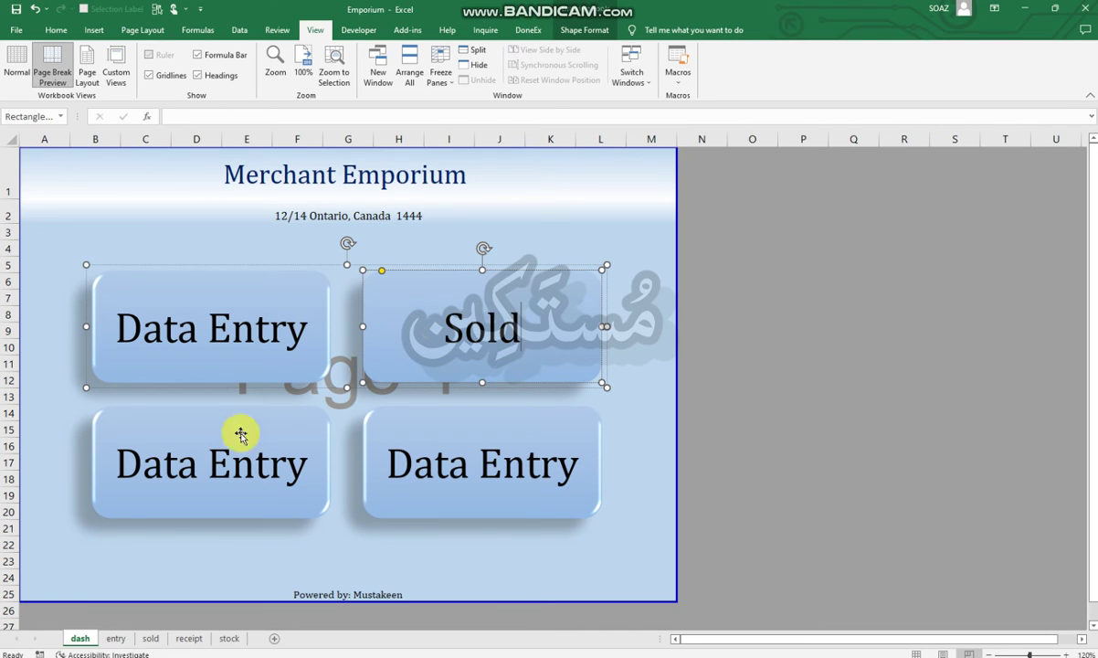
left_click(232, 461)
type("a")
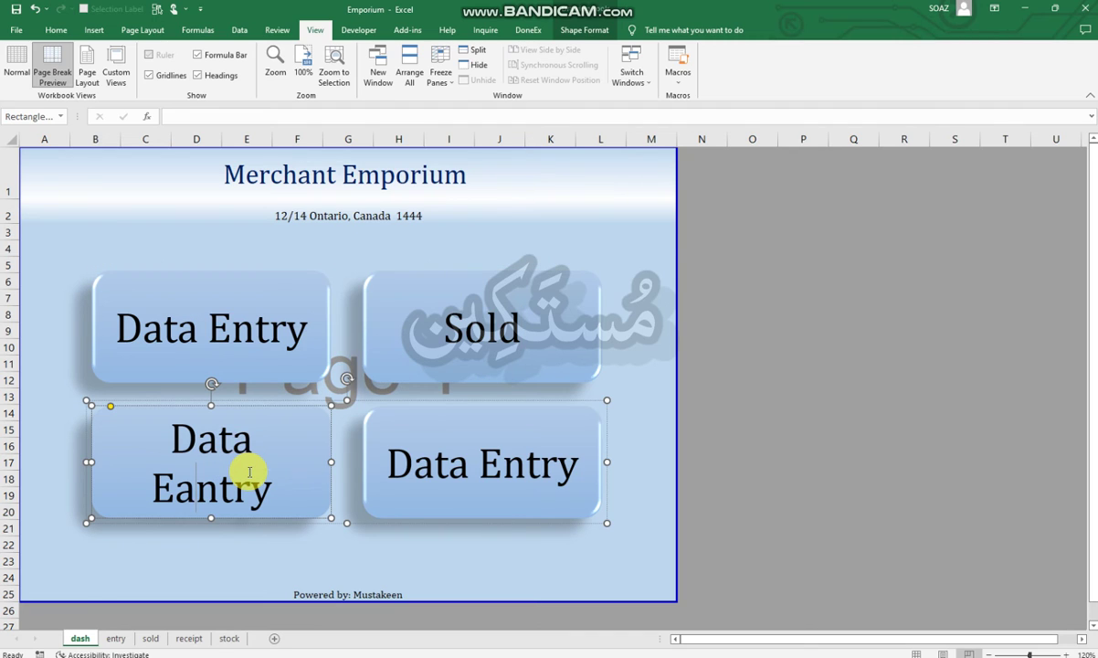
triple_click(250, 473)
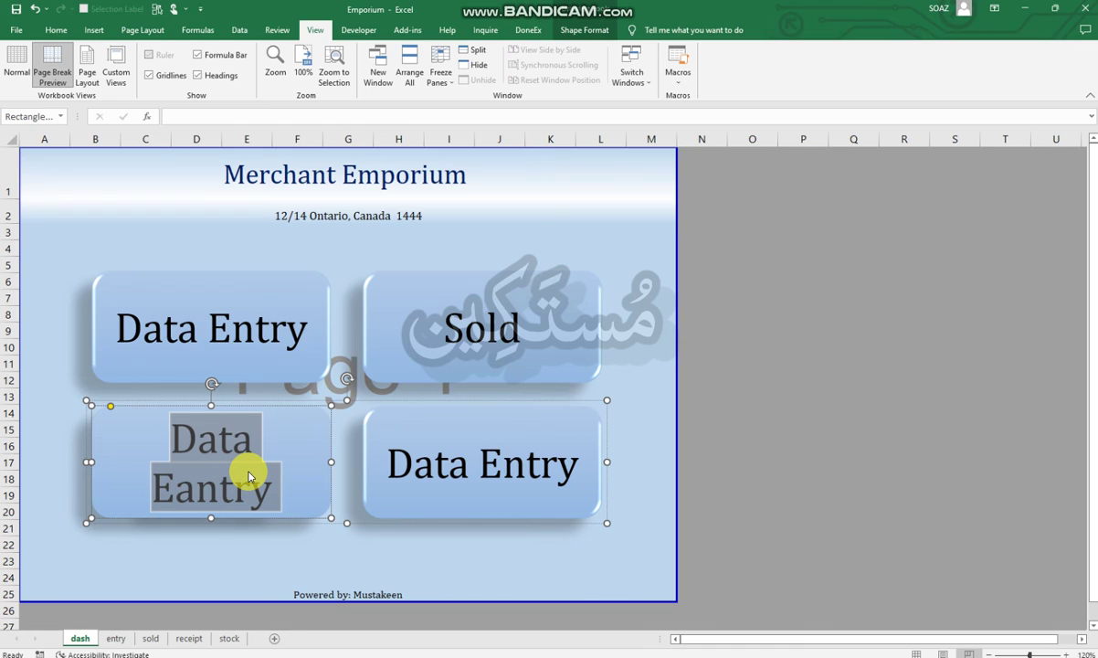
type("Re")
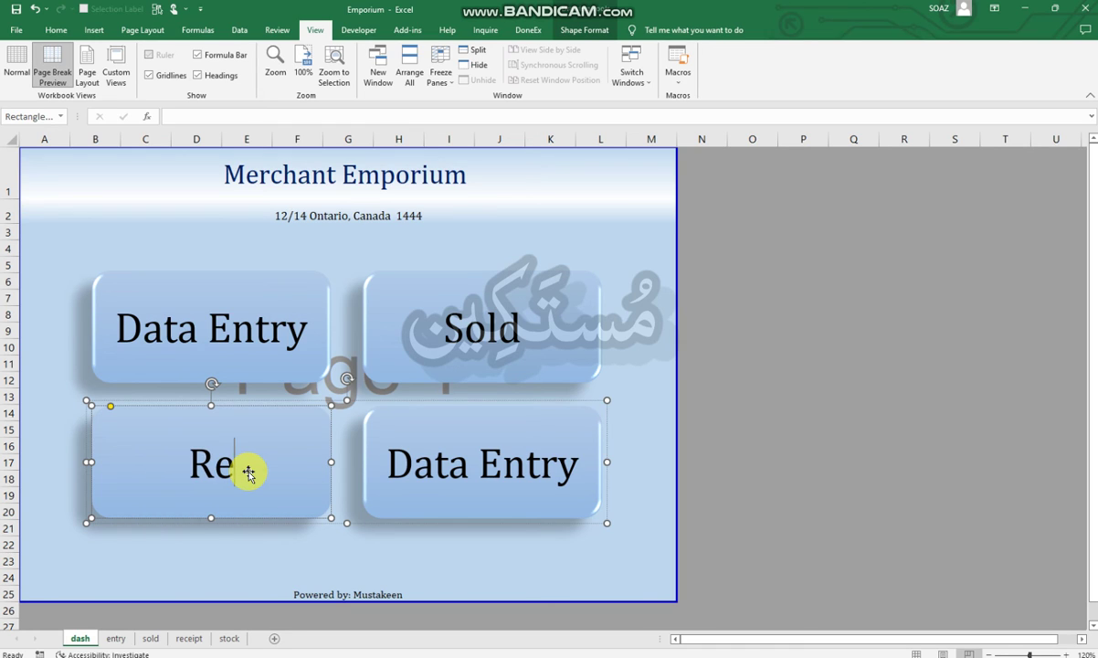
type("ceip")
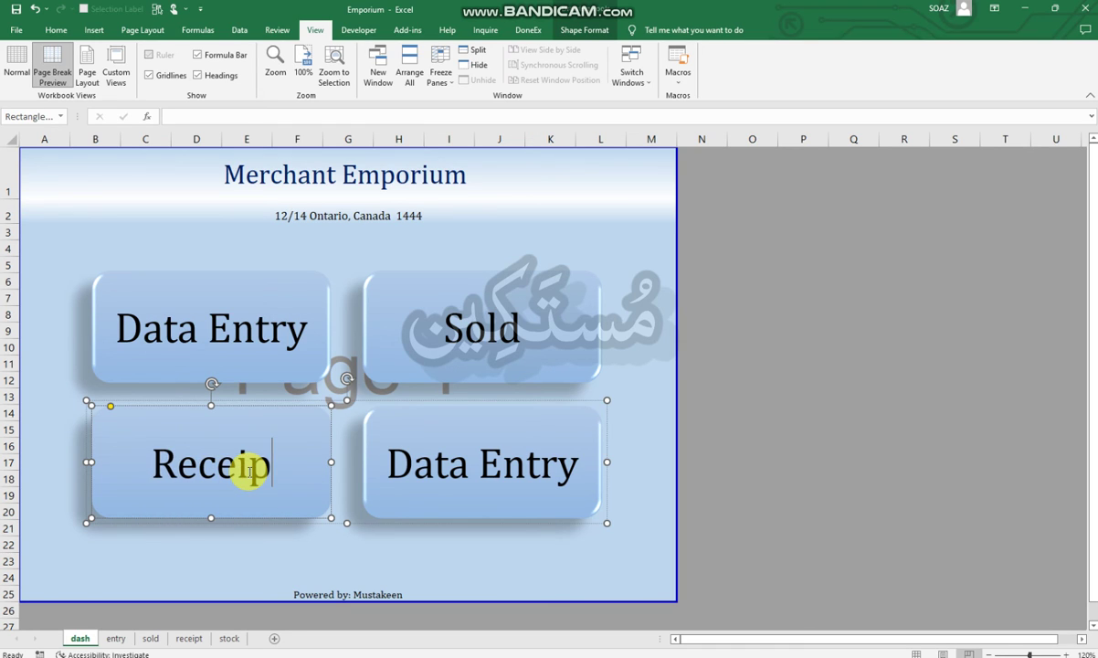
type("t")
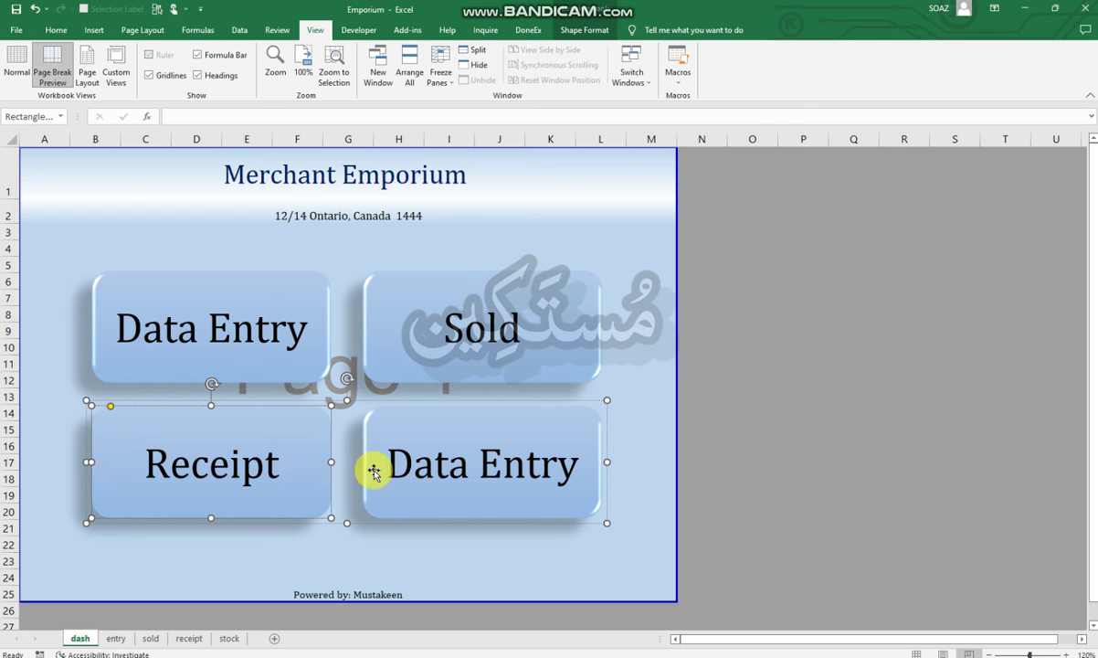
Step: Change the top-right button's label to 'Stock List'
left_click(457, 330)
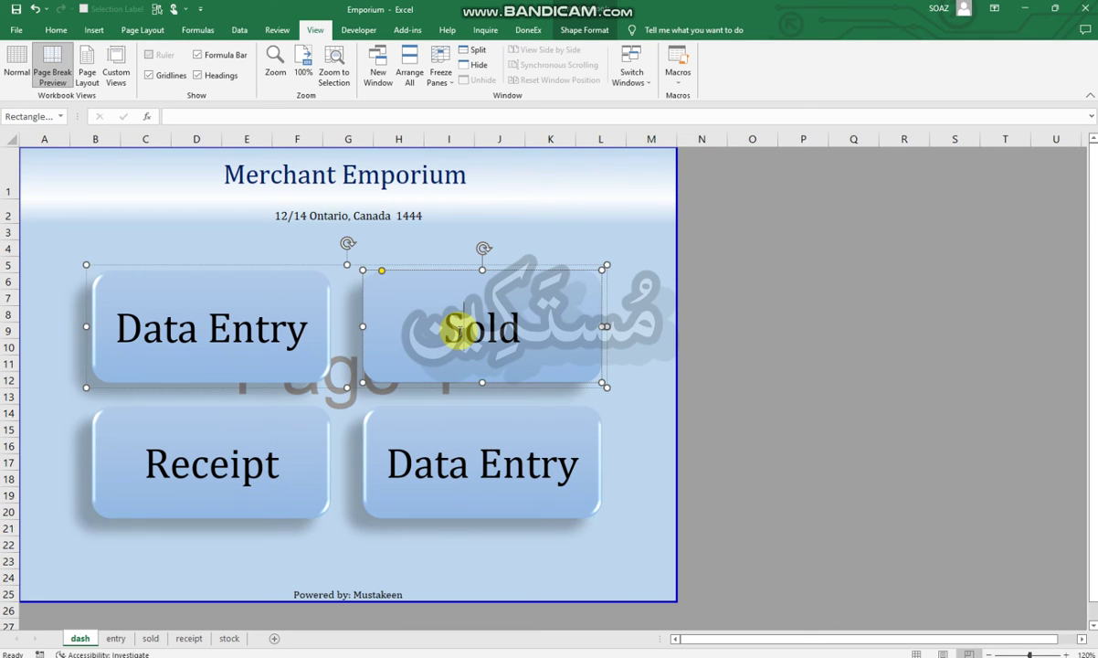
key("Delete")
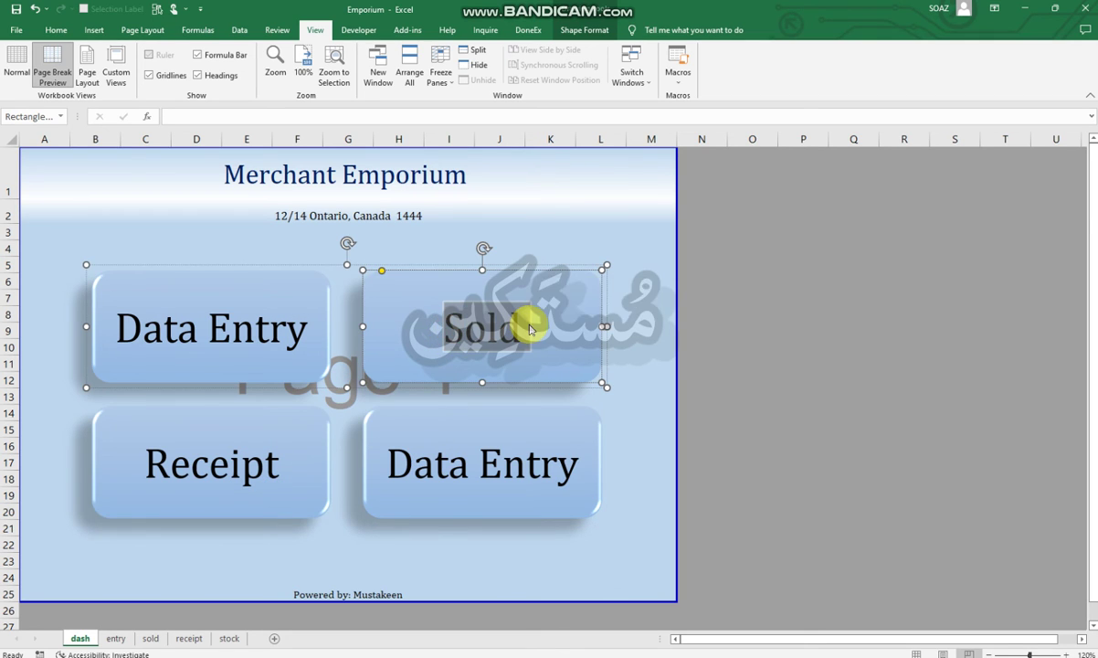
key("Delete")
key("Delete")
type("ock")
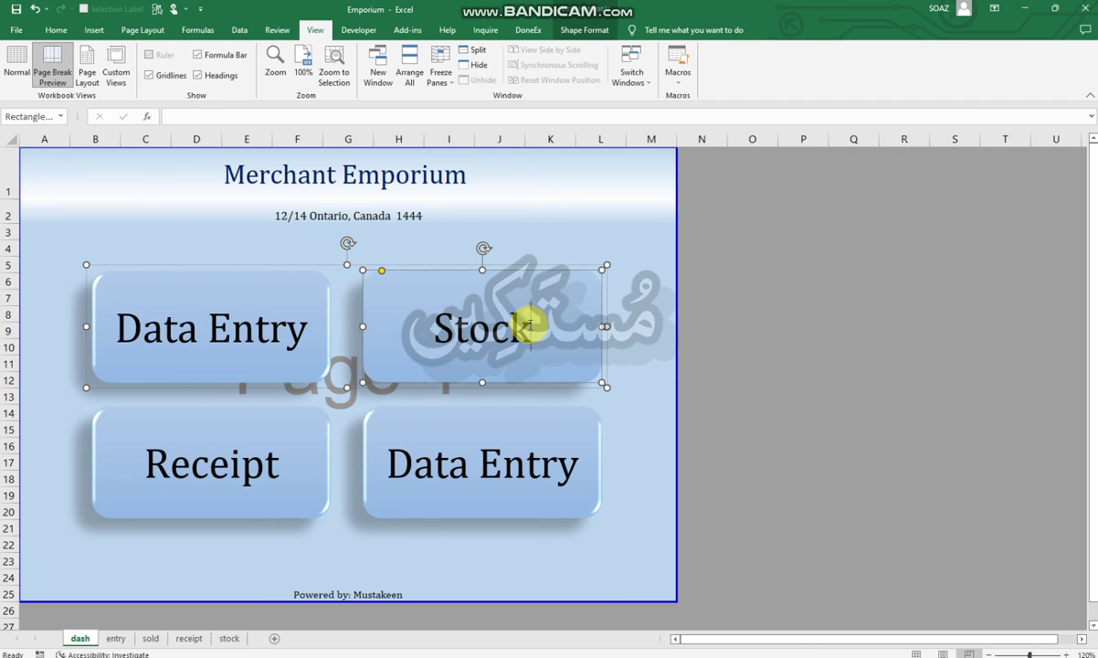
type(" L")
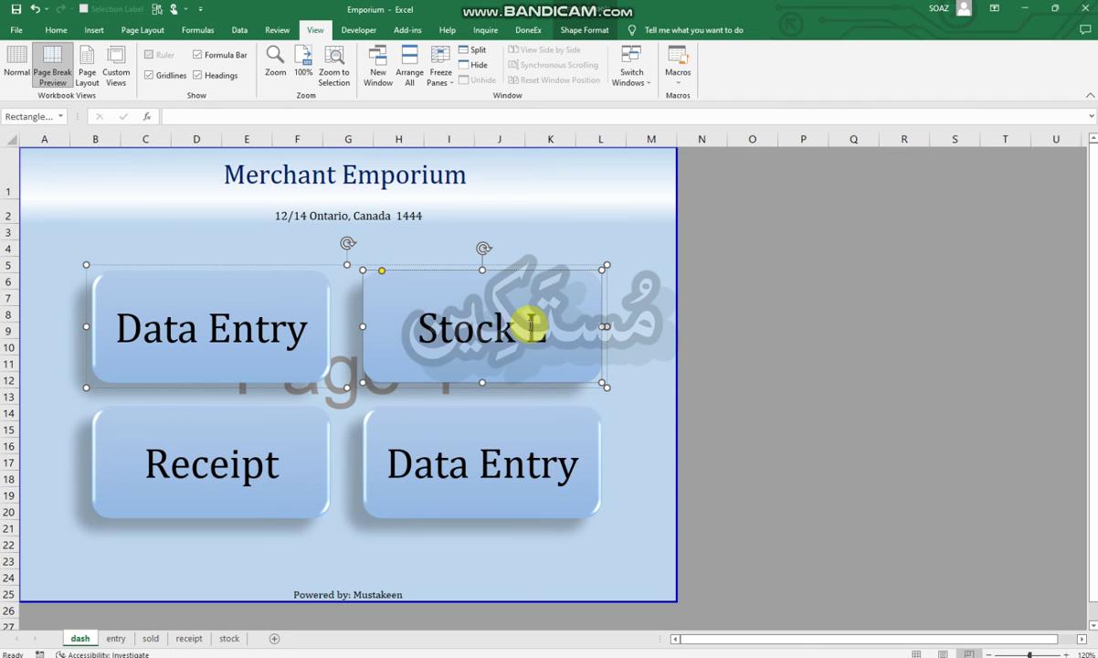
type("uis")
key("BackSpace")
key("BackSpace")
key("BackSpace")
type("ist")
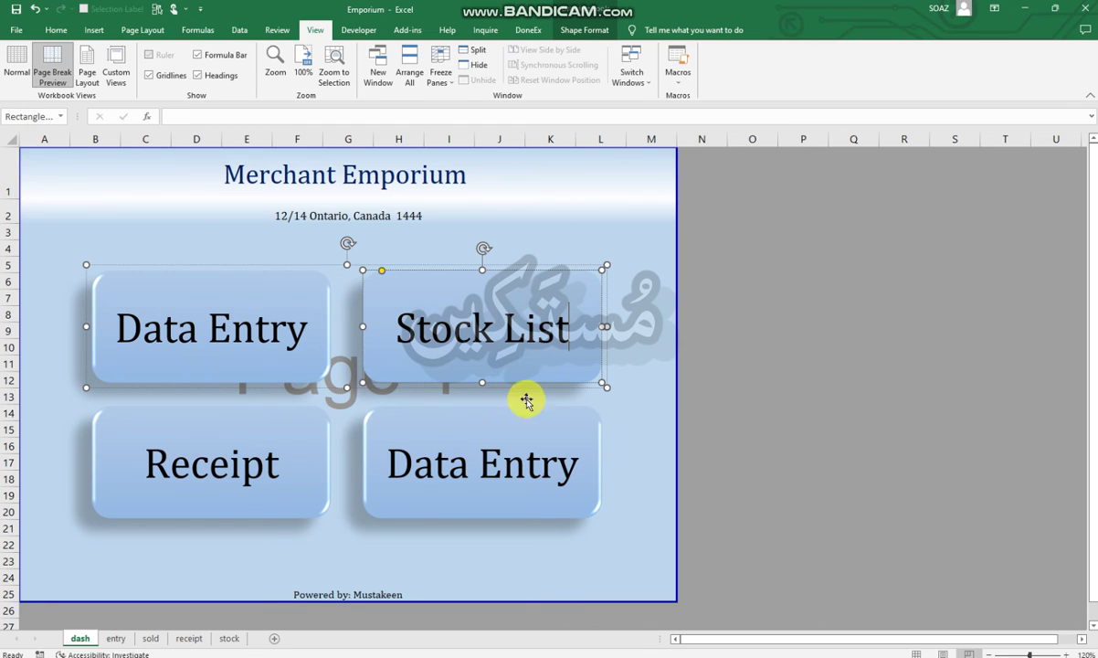
Step: Replace the bottom-right button's 'Data Entry' text with 'Sold Out'
left_click(501, 462)
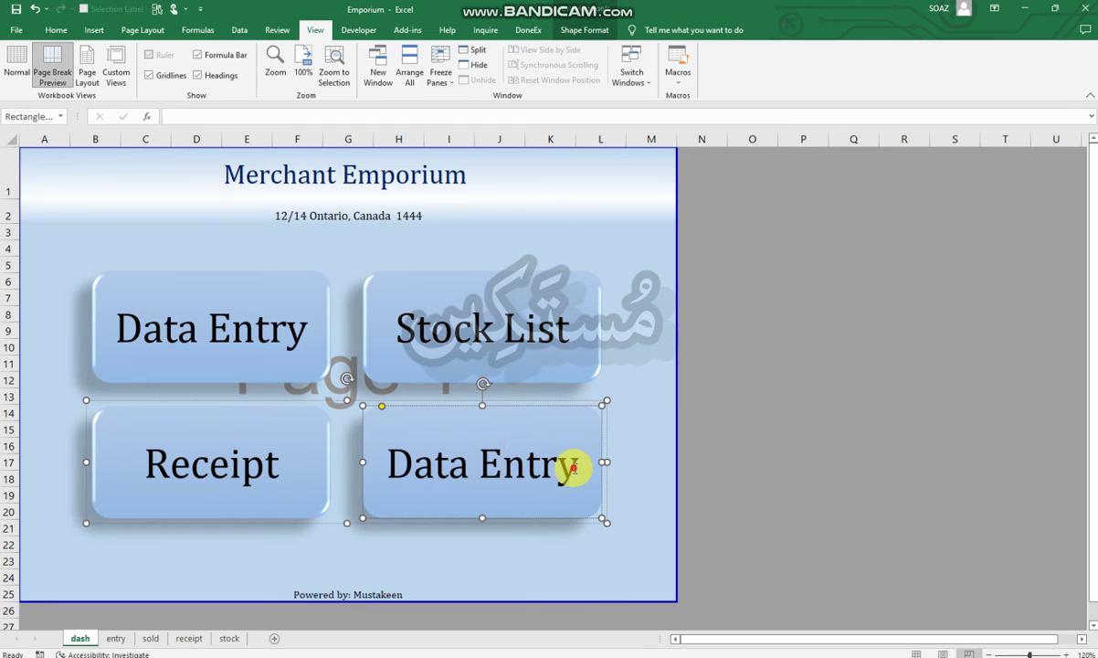
left_click_drag(574, 468, 399, 474)
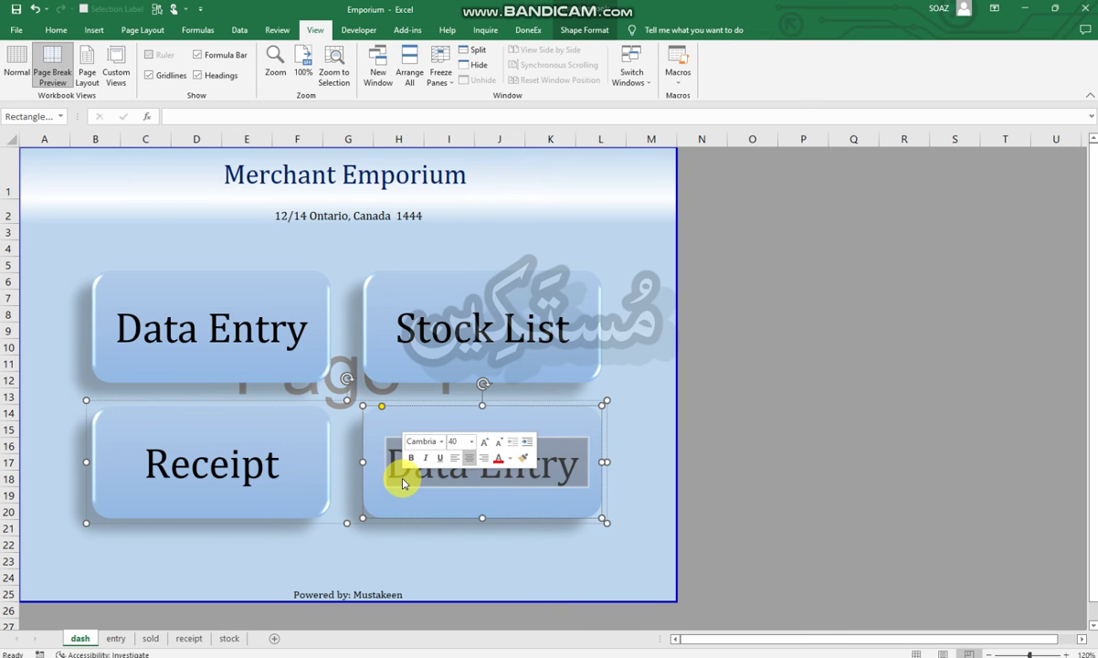
type("S")
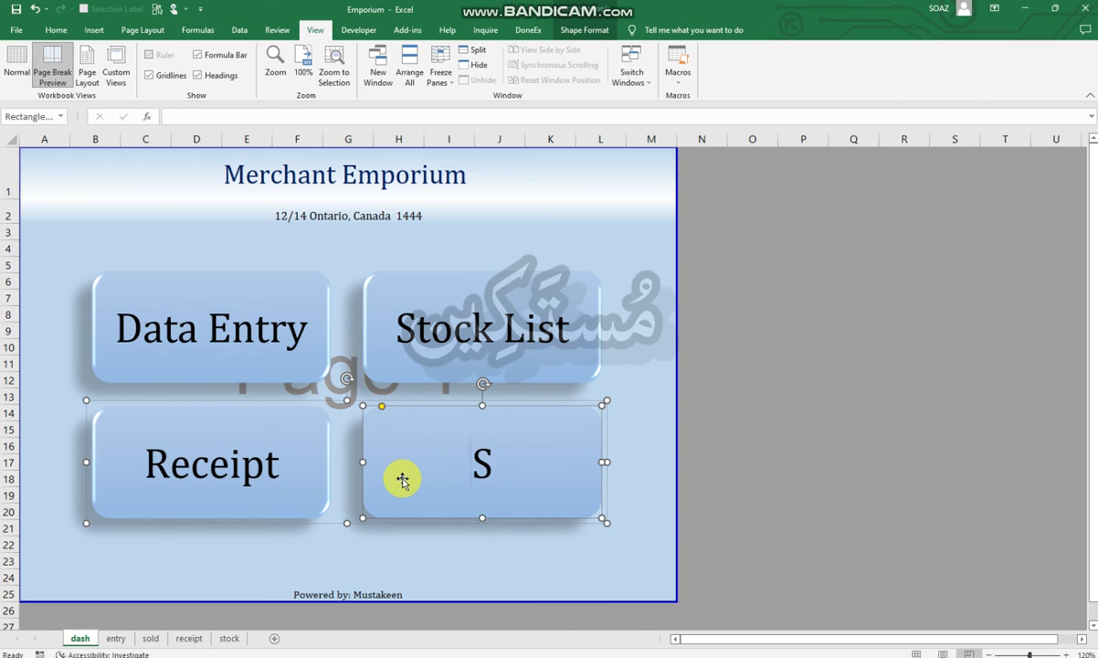
type("old O")
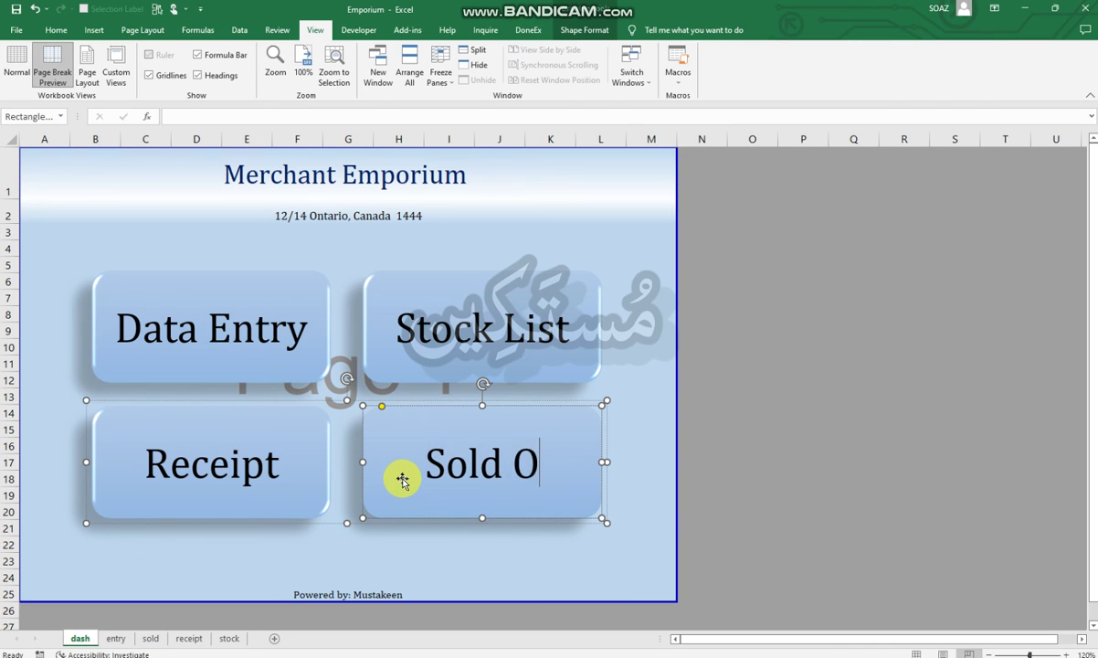
type("ut")
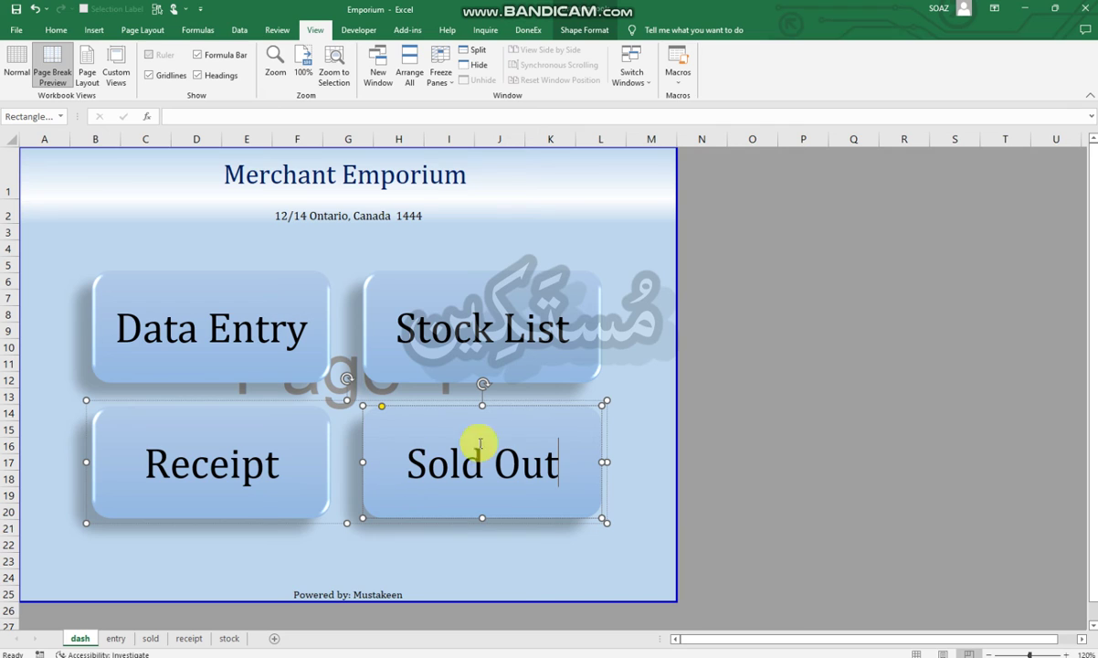
left_click(641, 351)
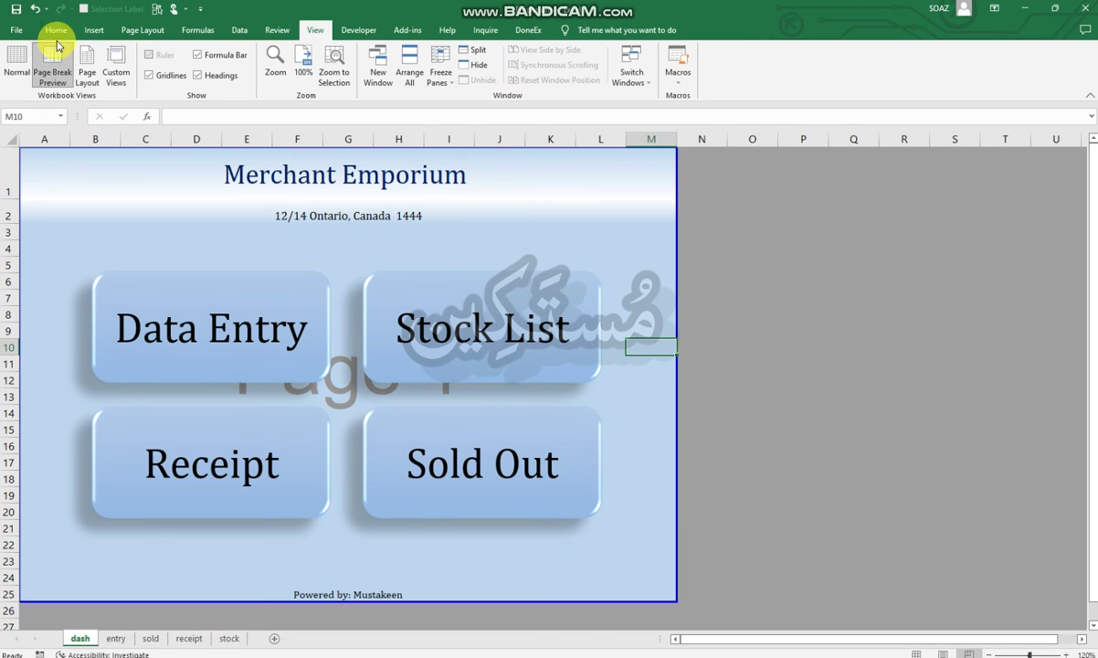
Step: Ungroup the Data Entry and Stock List button pair
left_click(625, 485)
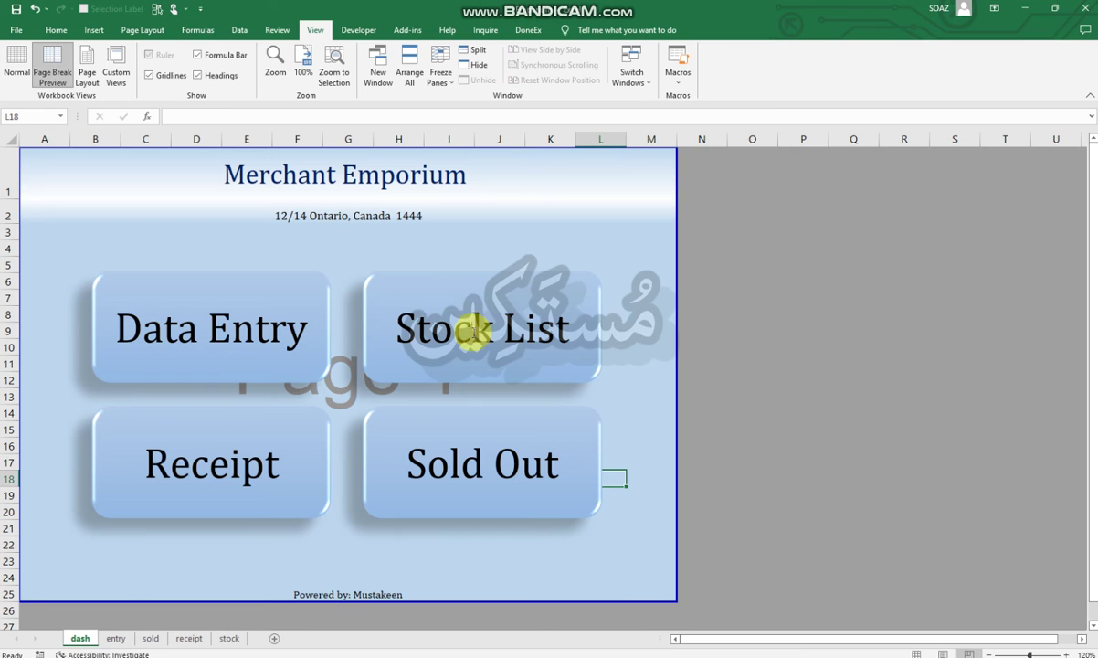
left_click(336, 234)
left_click(325, 558)
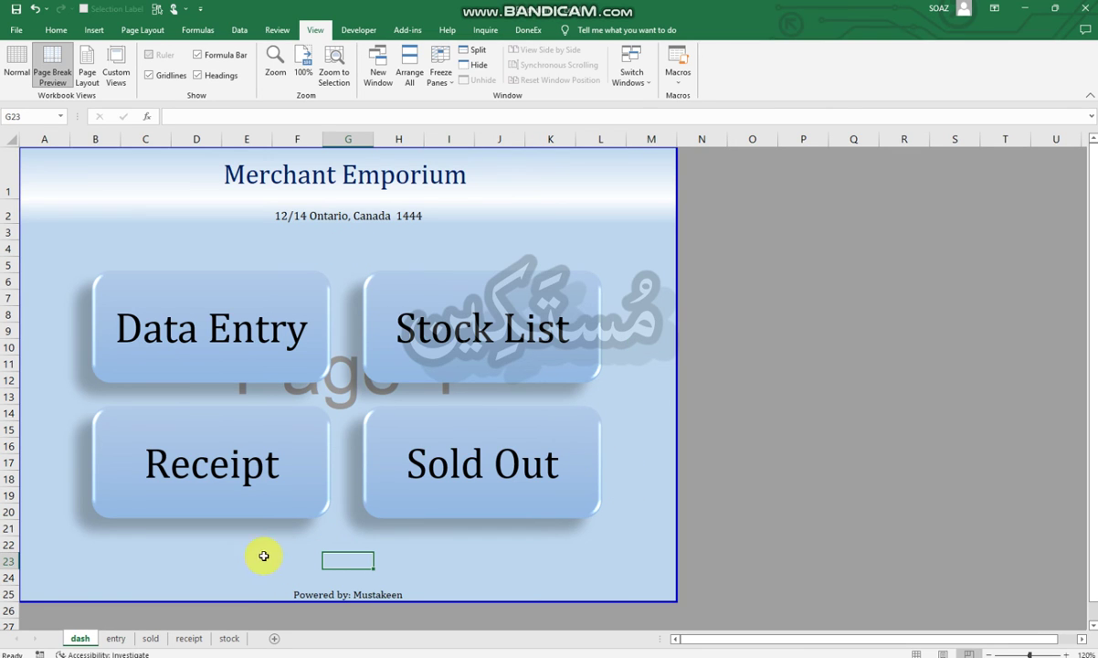
left_click_drag(32, 560, 636, 560)
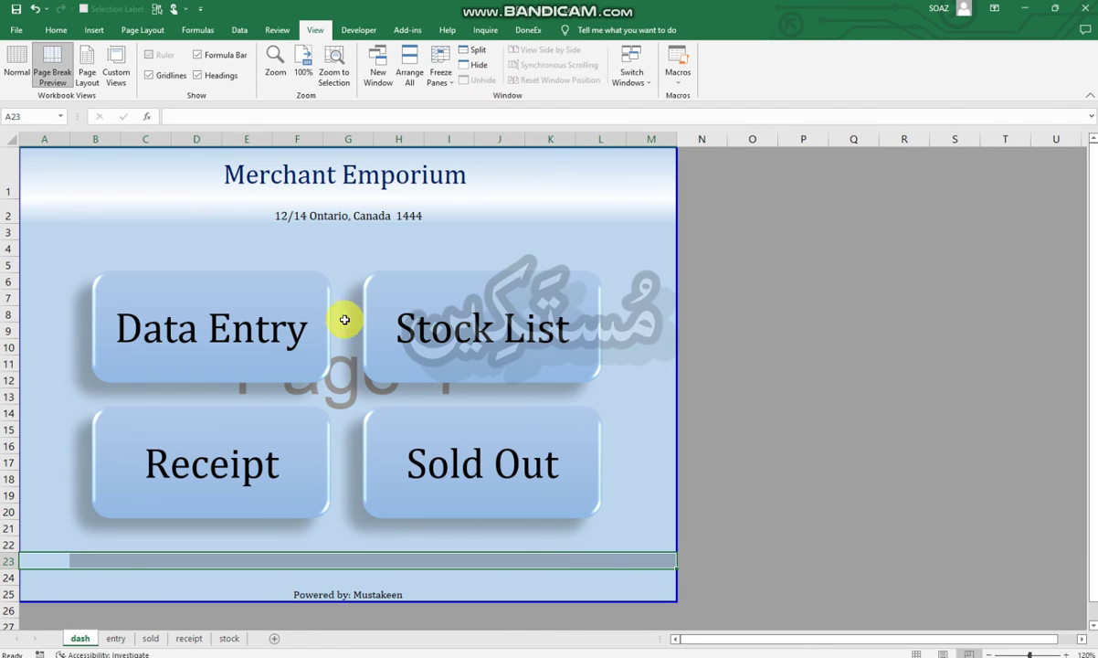
left_click(462, 229)
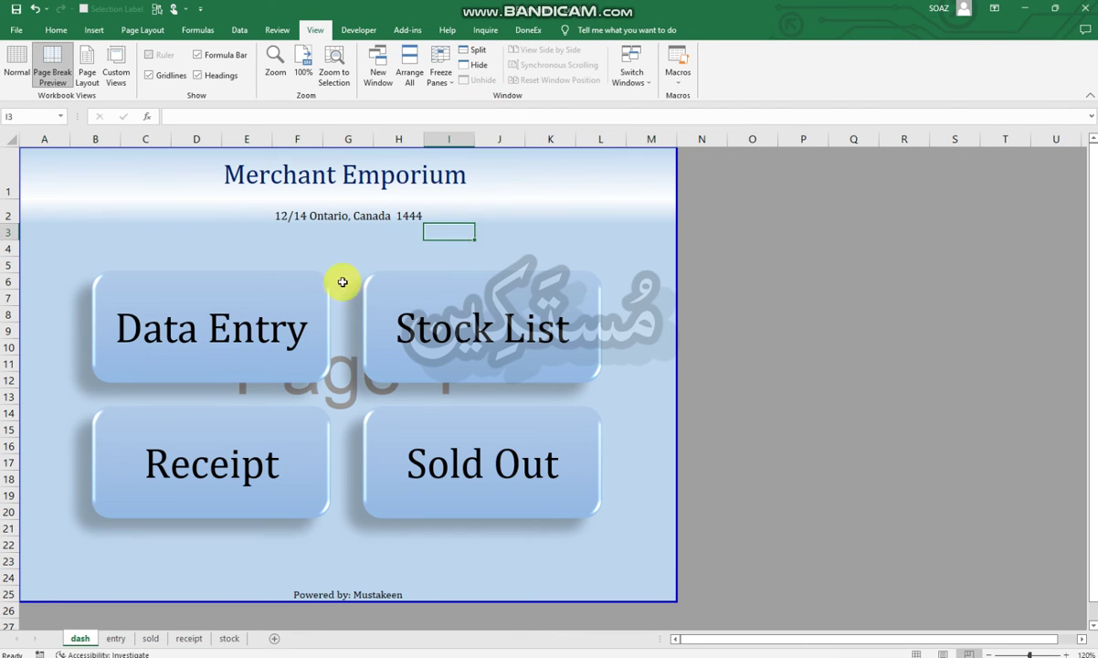
left_click(269, 294)
right_click(267, 298)
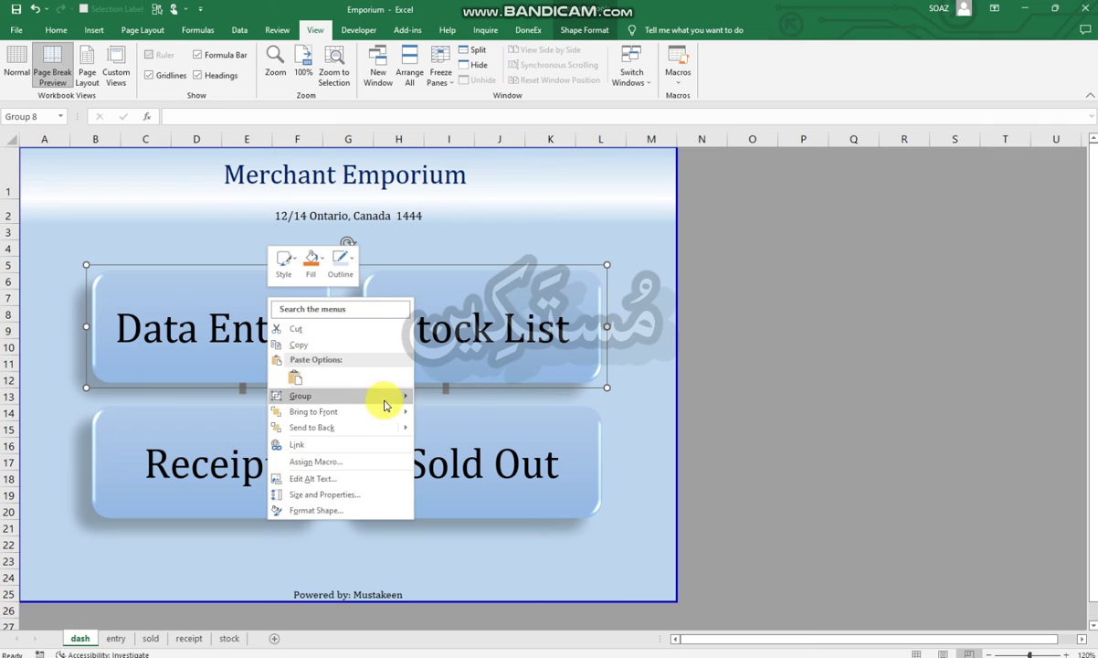
mouse_move(301, 396)
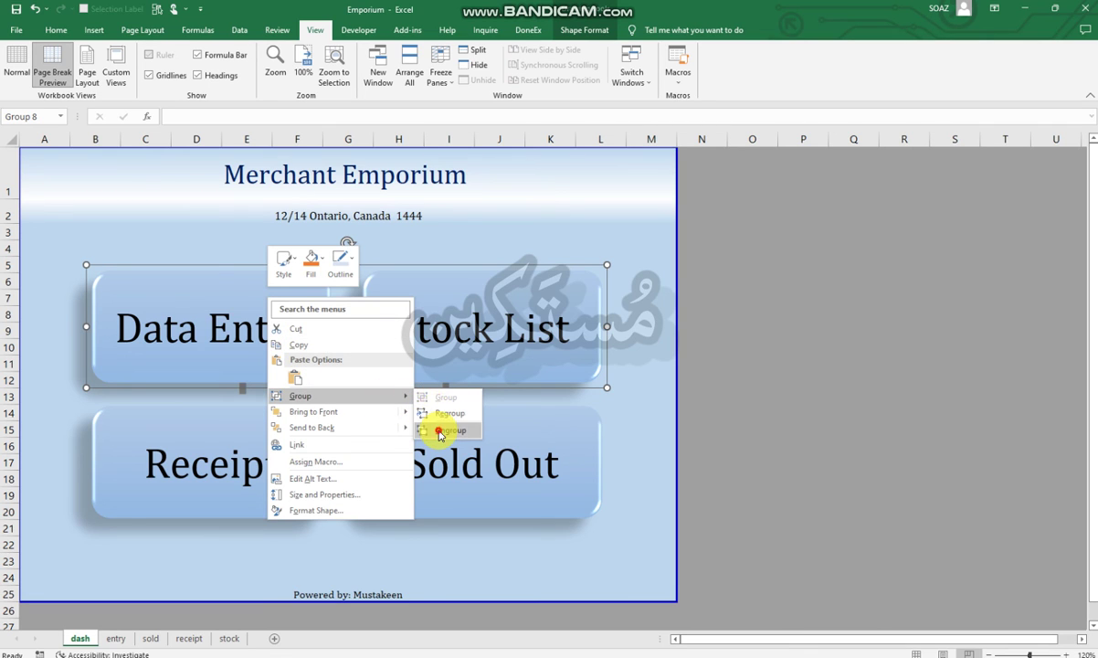
left_click(437, 416)
Step: Ungroup the Receipt and Sold Out button pair
left_click(306, 412)
right_click(311, 415)
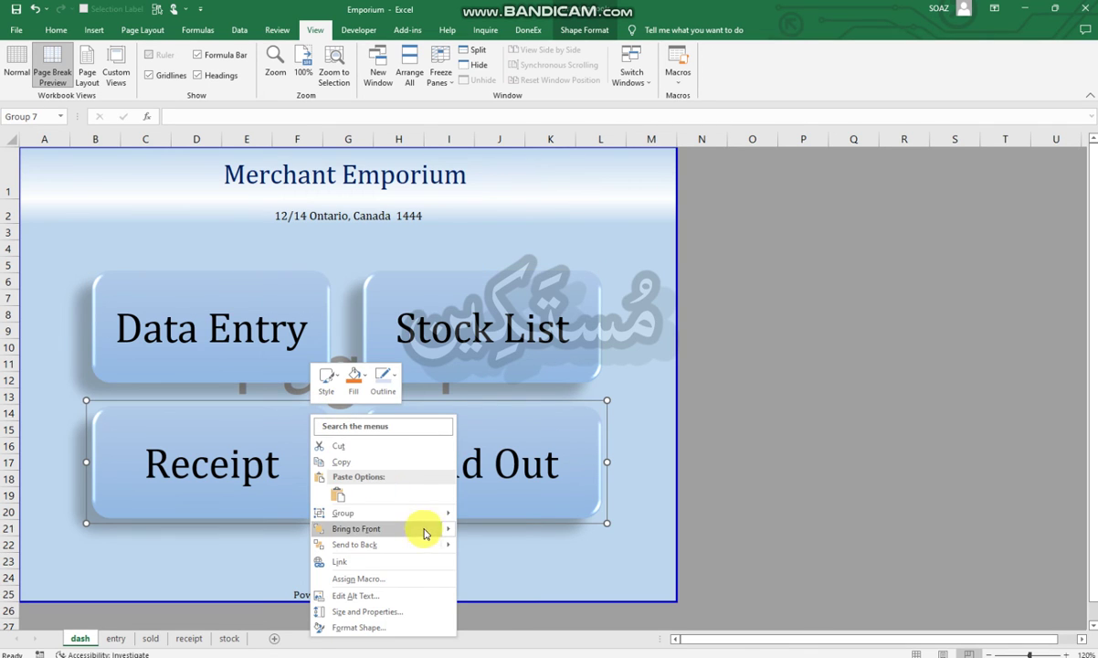
mouse_move(344, 513)
left_click(494, 548)
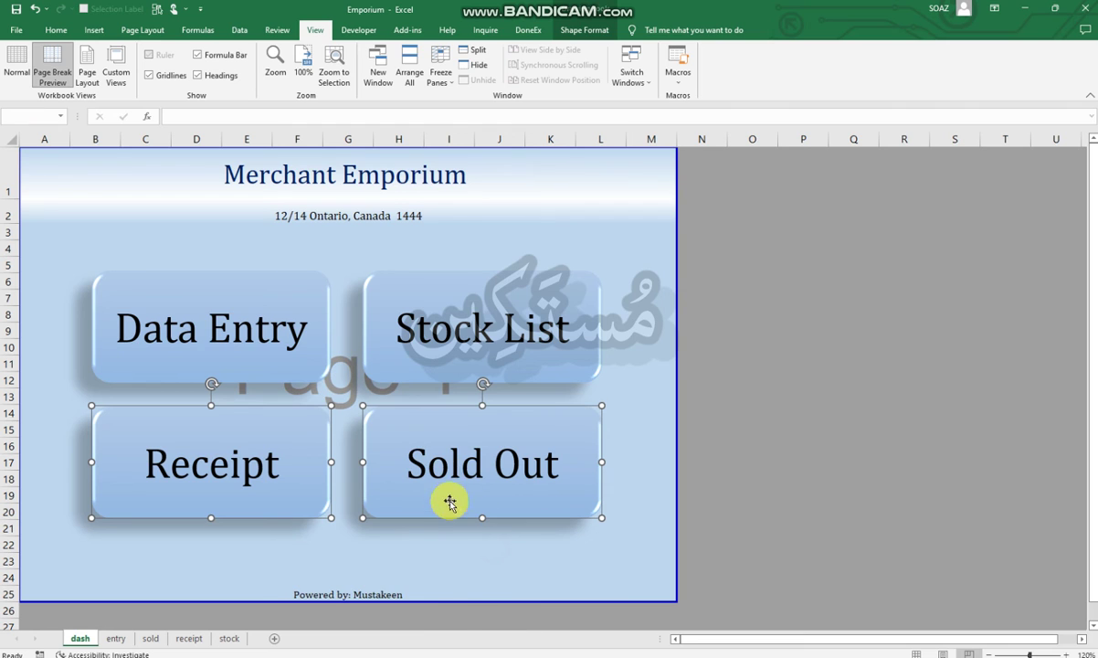
left_click(644, 267)
Step: Hyperlink the Data Entry button to the entry sheet and Stock List to the stock sheet
left_click(315, 301)
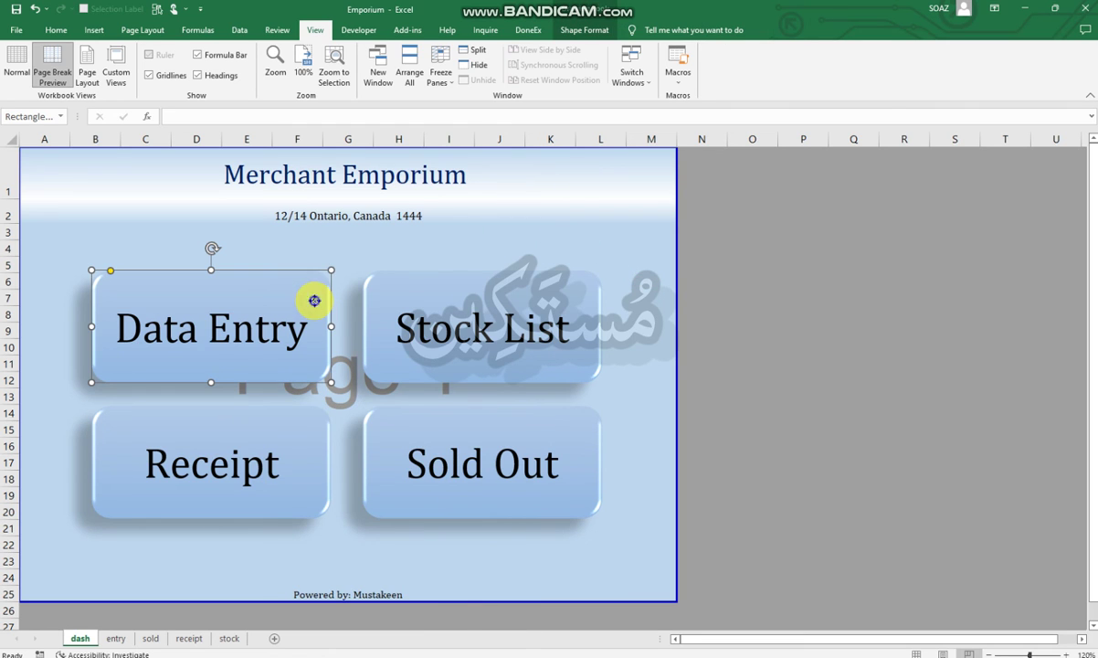
right_click(315, 300)
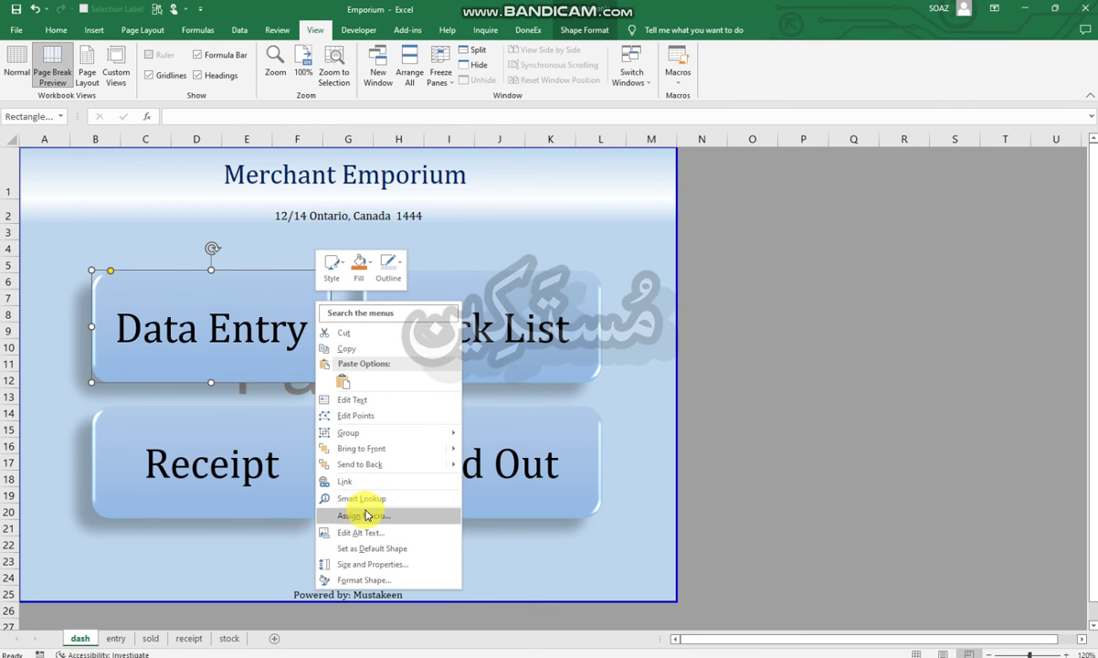
left_click(361, 482)
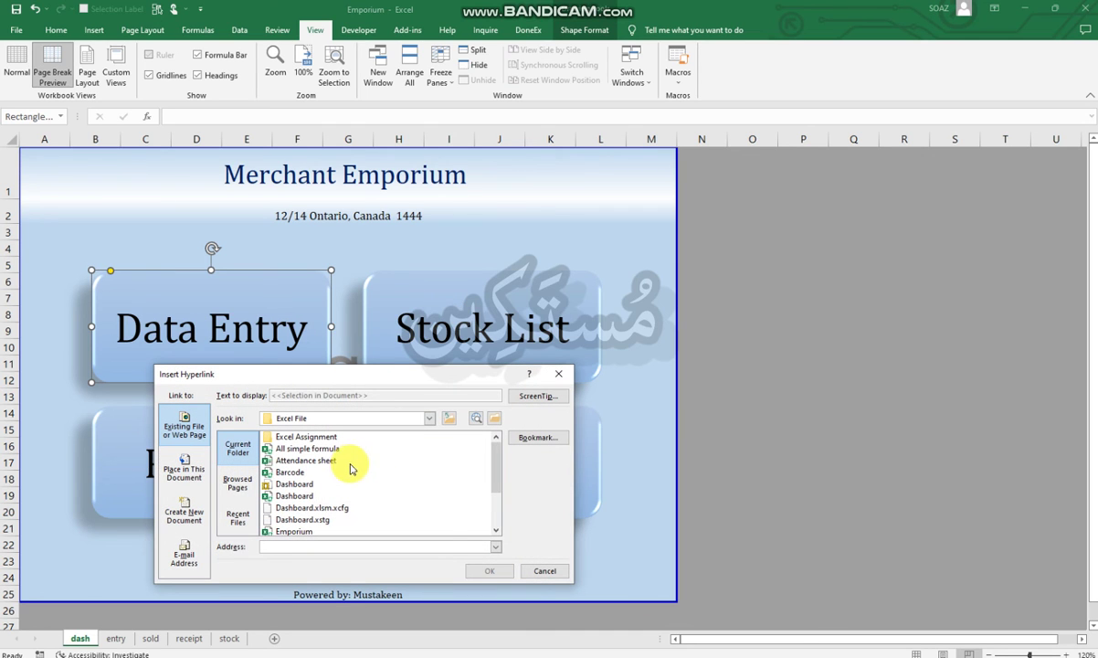
left_click(182, 468)
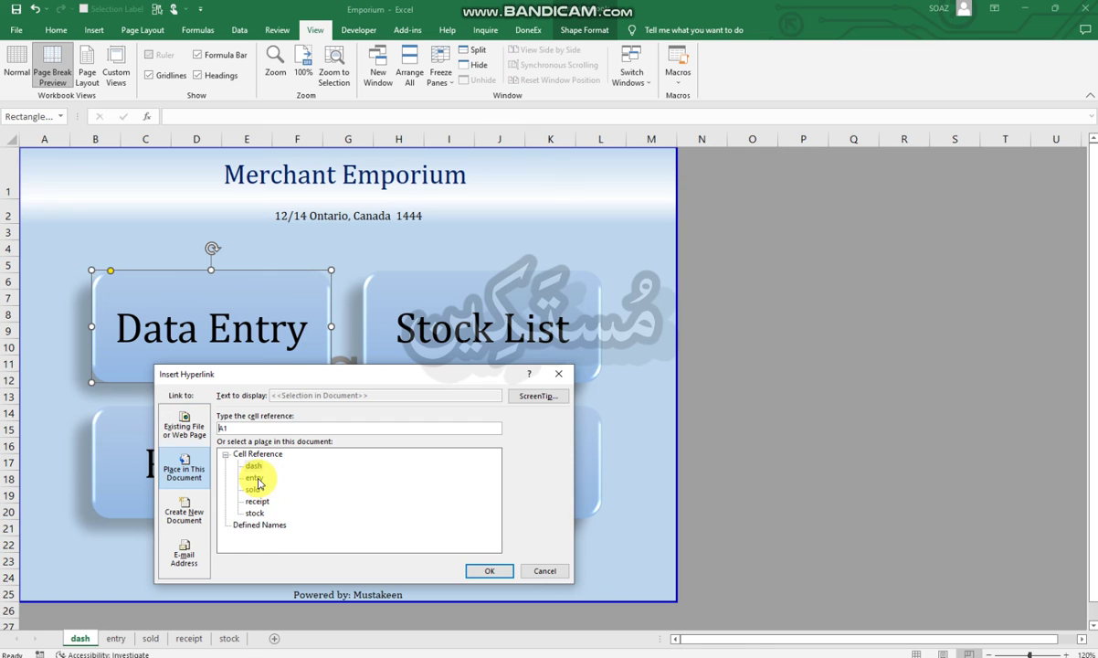
left_click(487, 570)
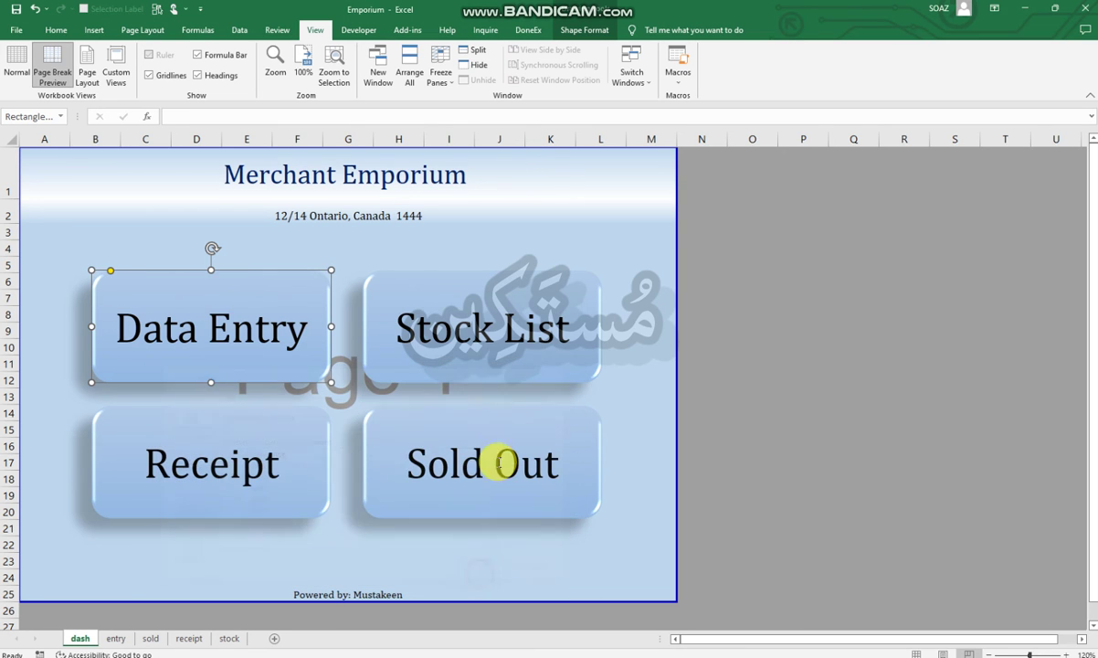
left_click(474, 299)
right_click(474, 299)
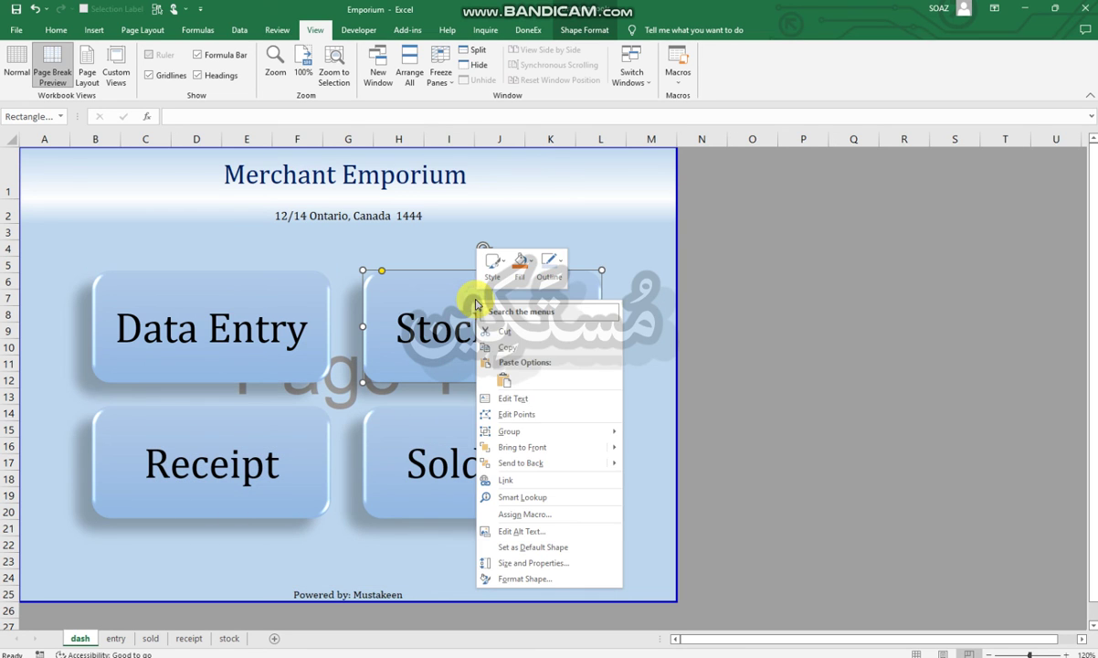
left_click(517, 467)
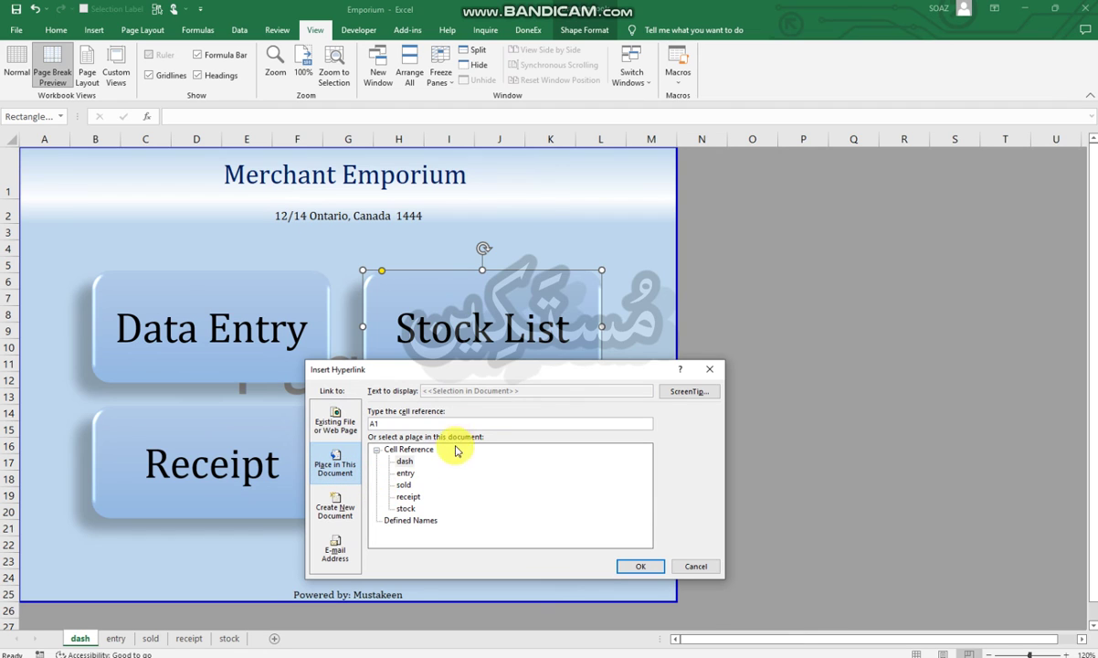
left_click(406, 509)
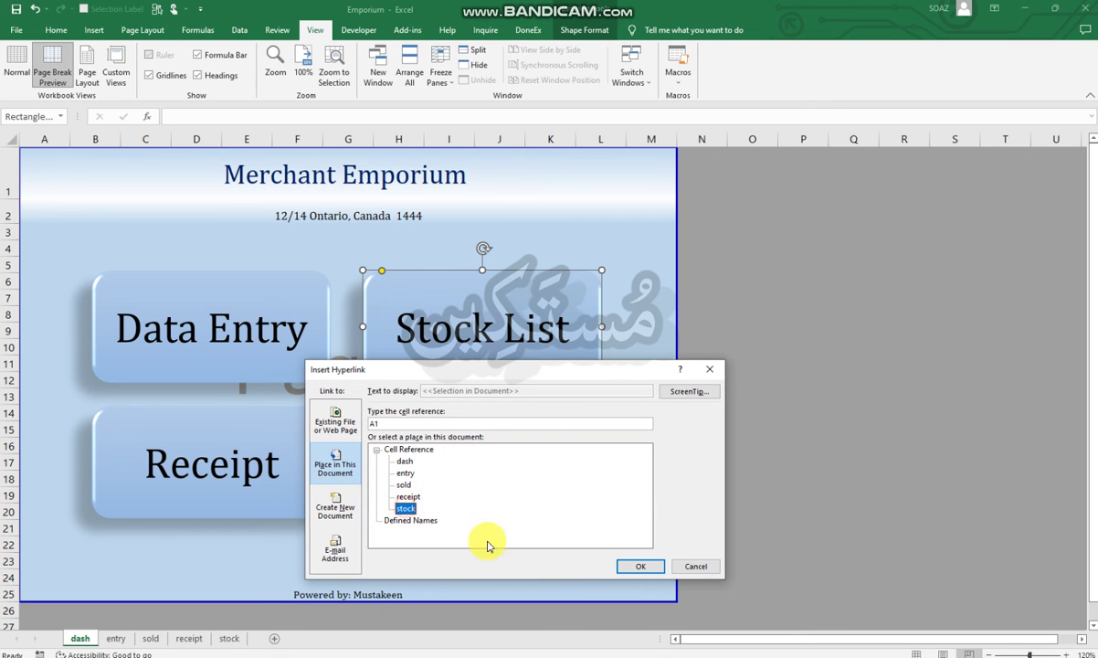
left_click(630, 566)
Step: Hyperlink Receipt to the receipt sheet and Sold Out to the sold sheet, then test Stock List
left_click(294, 436)
right_click(293, 436)
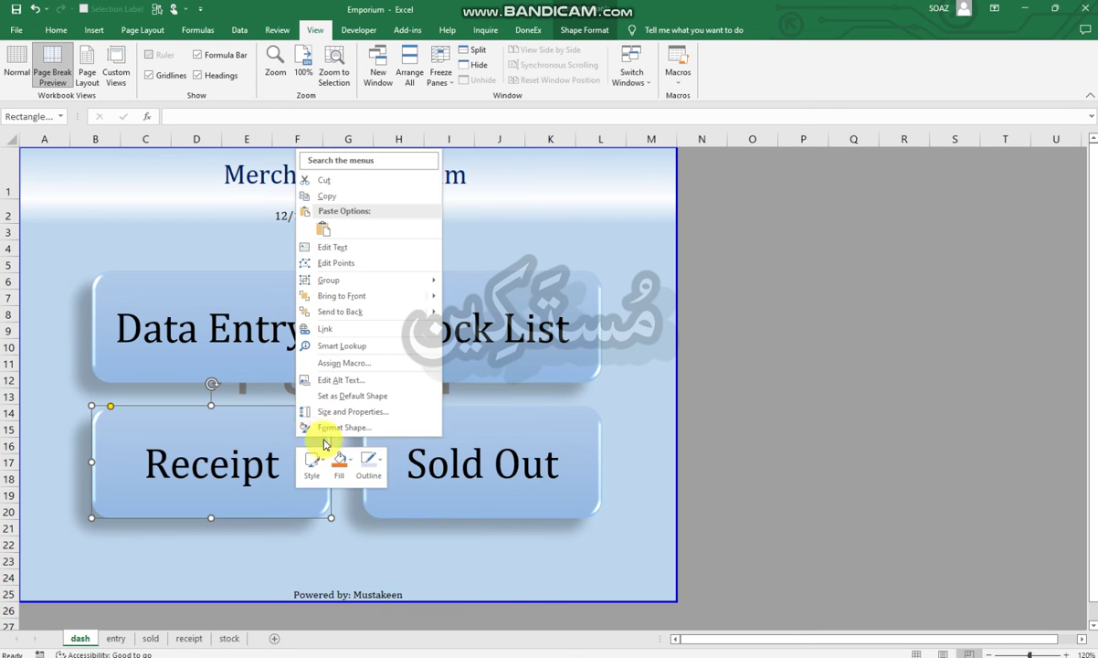
left_click(346, 329)
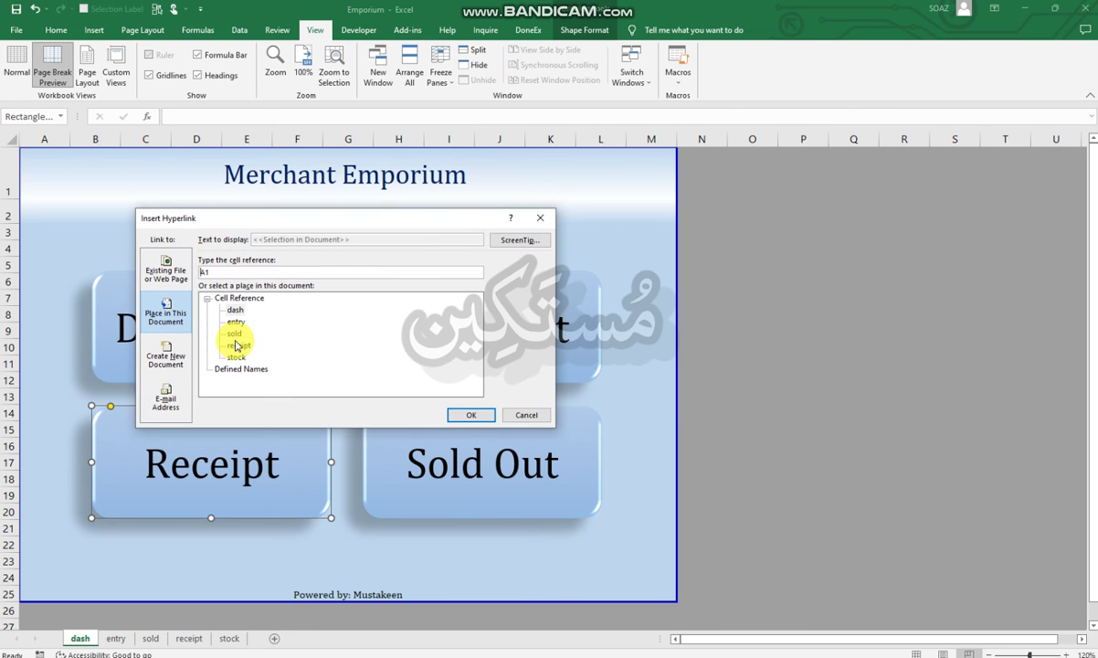
left_click(471, 415)
left_click(456, 430)
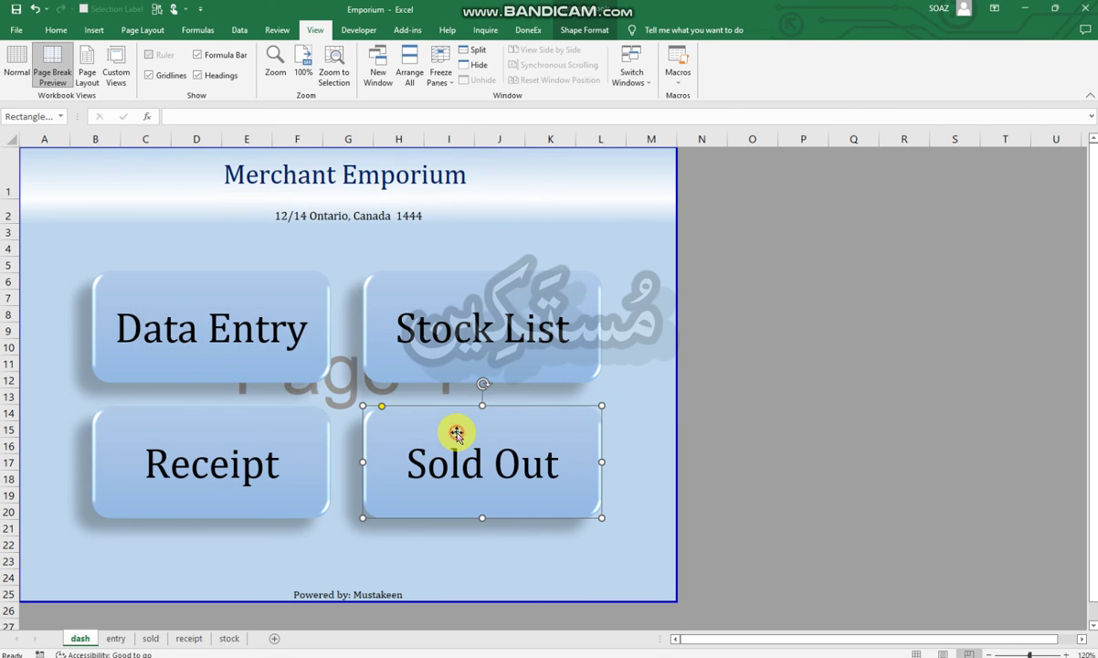
right_click(459, 438)
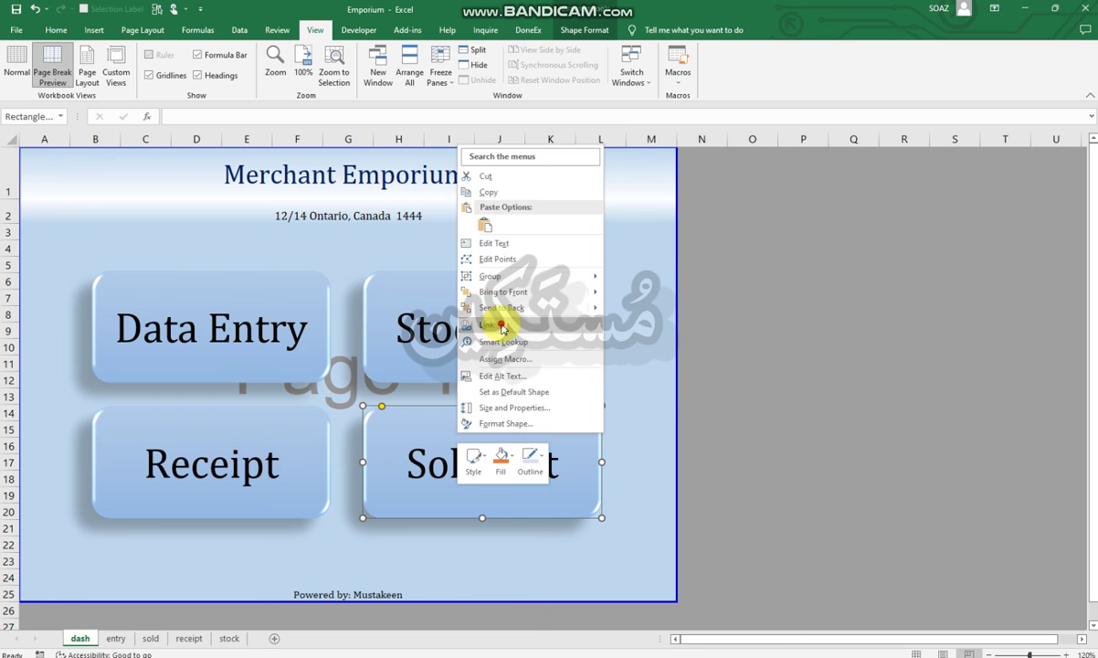
left_click(487, 324)
left_click(389, 330)
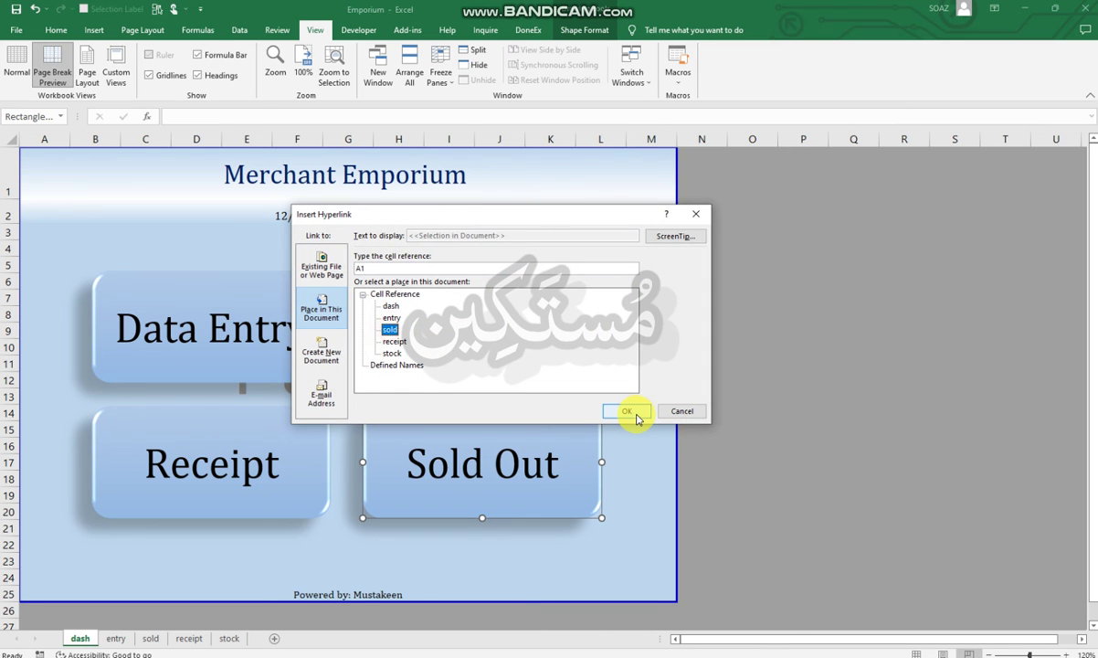
left_click(635, 411)
left_click(552, 331)
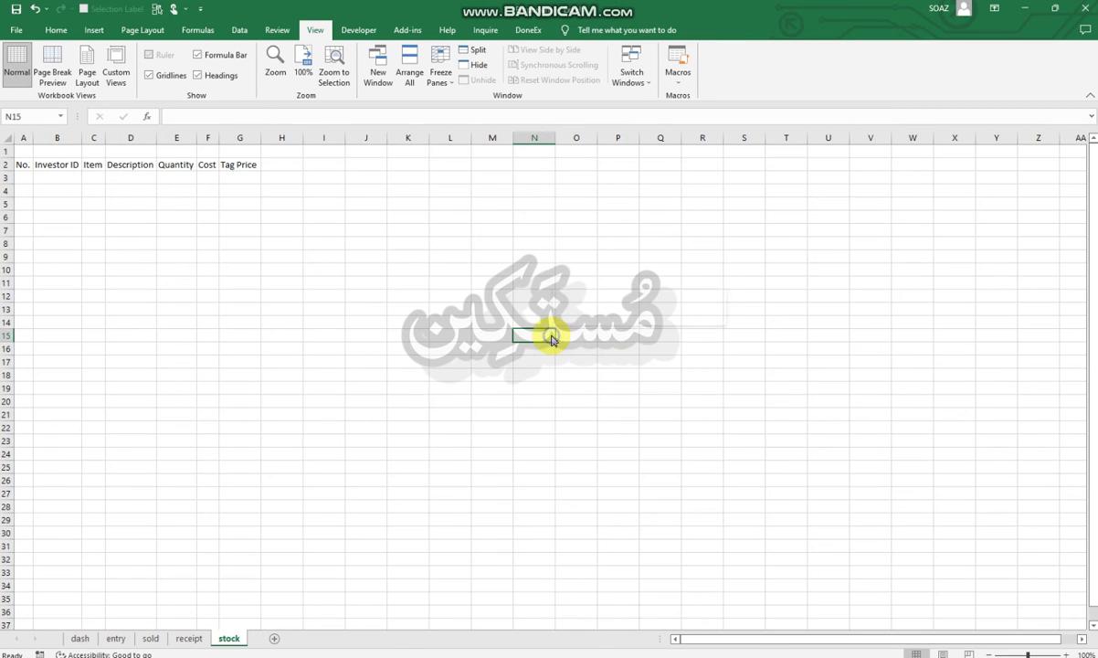
right_click(551, 337)
Step: Test the Stock List, Data Entry and Receipt links, returning to dash each time, then select the sheet
left_click(87, 637)
left_click(80, 637)
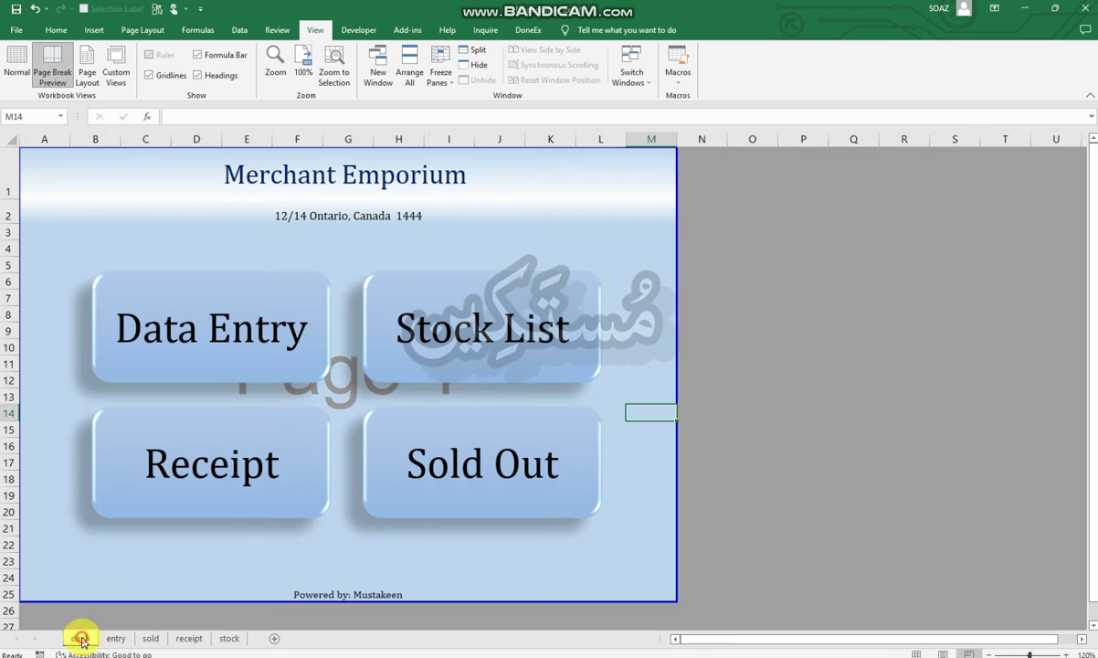
left_click(475, 320)
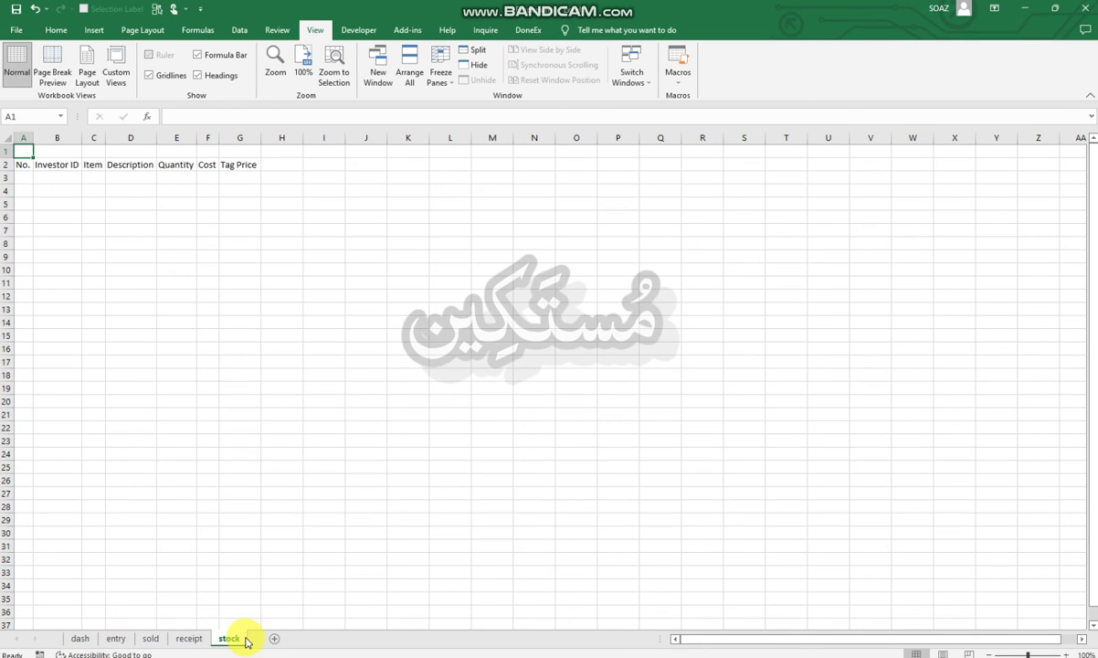
left_click(82, 639)
left_click(197, 331)
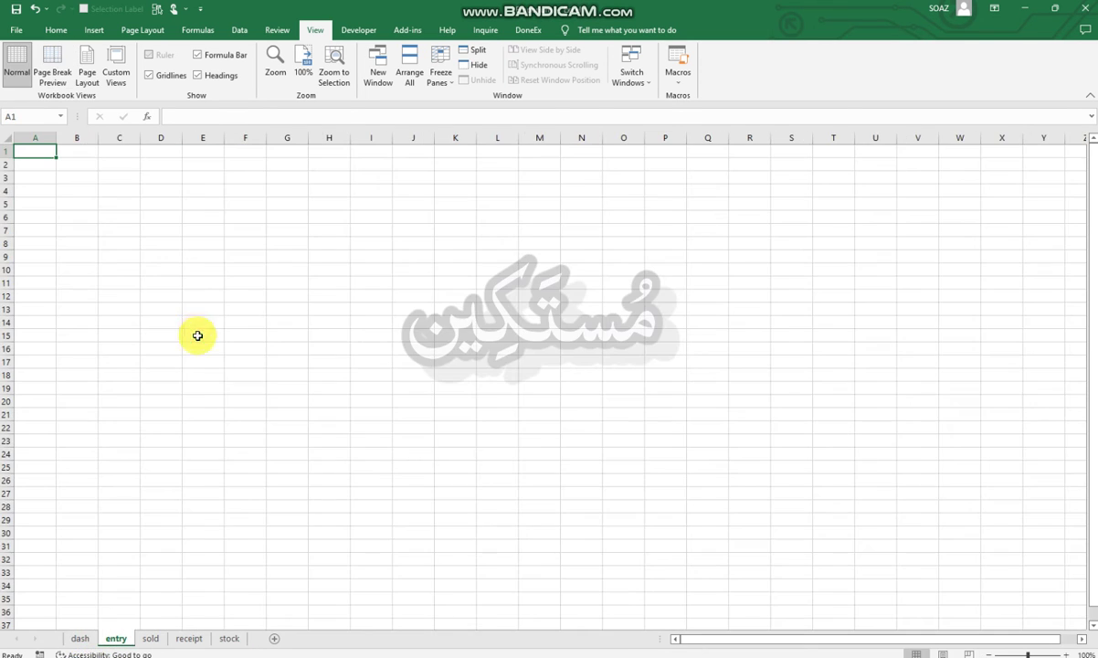
left_click(80, 639)
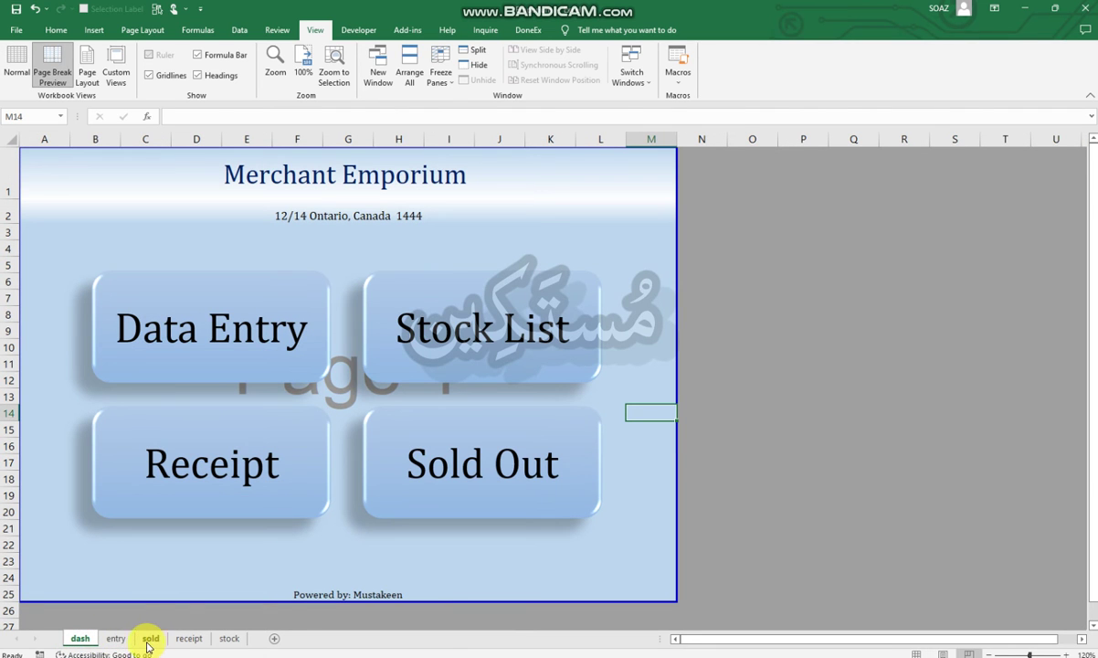
left_click(212, 480)
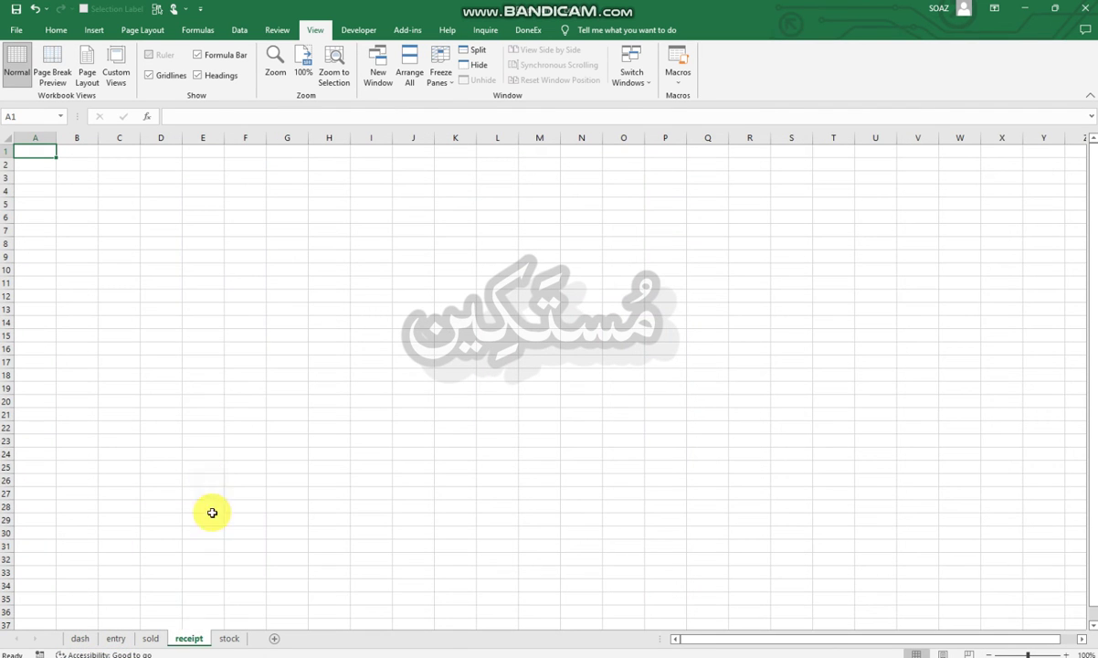
left_click(82, 639)
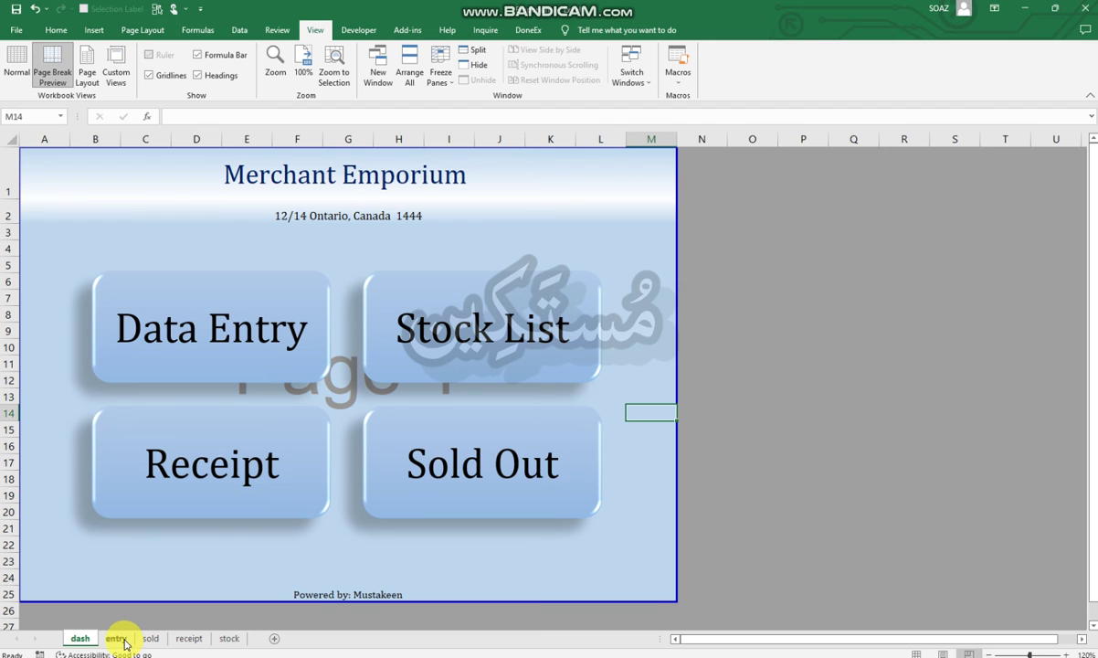
left_click(6, 138)
Step: Copy the whole dash sheet and paste it over the entry and sold sheets
right_click(7, 139)
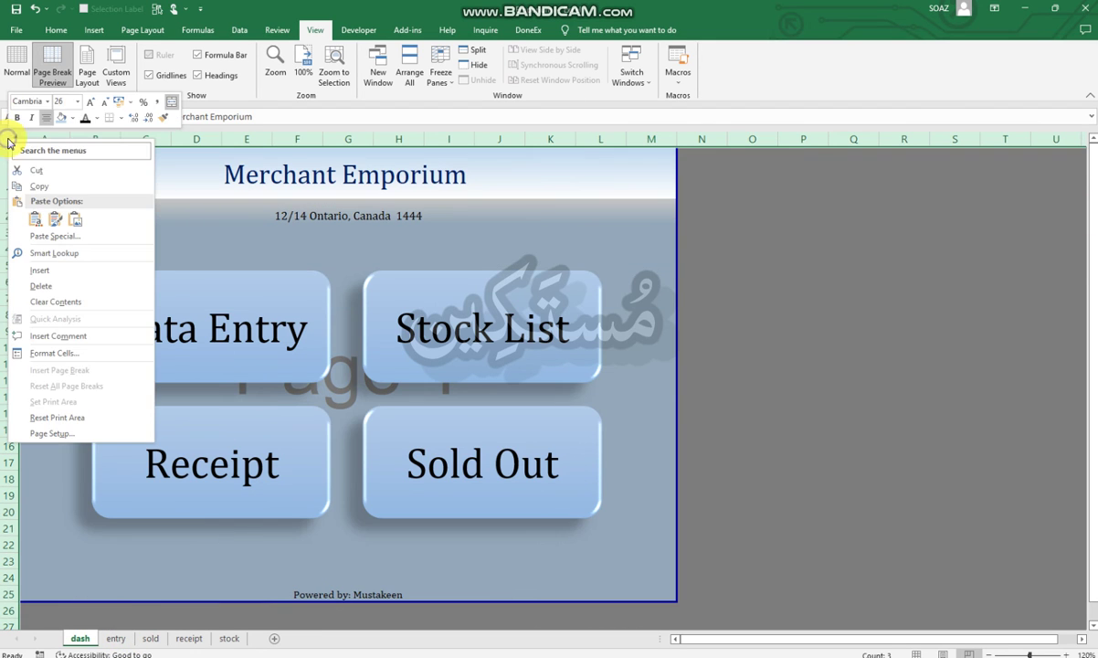
left_click(35, 179)
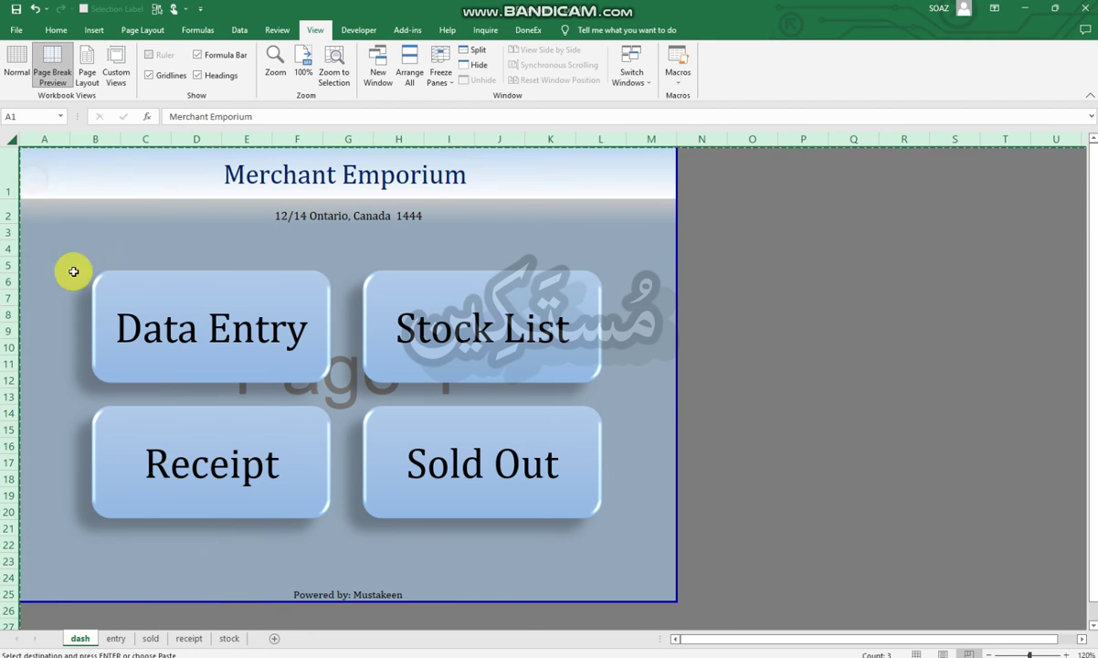
left_click(116, 638)
left_click(7, 138)
right_click(7, 138)
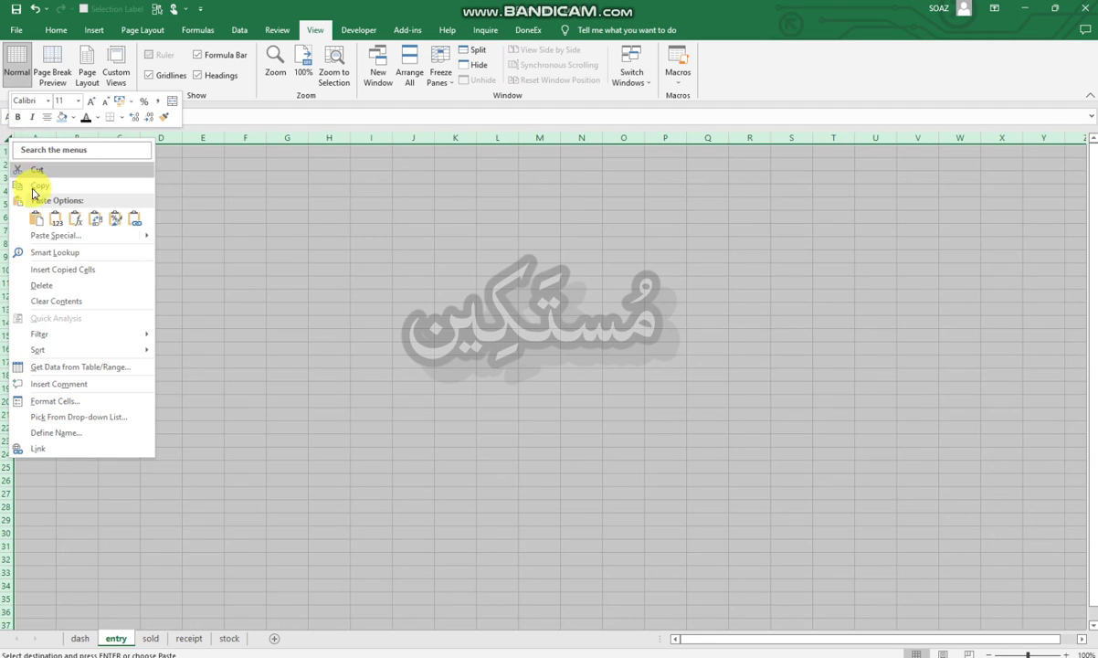
left_click(35, 220)
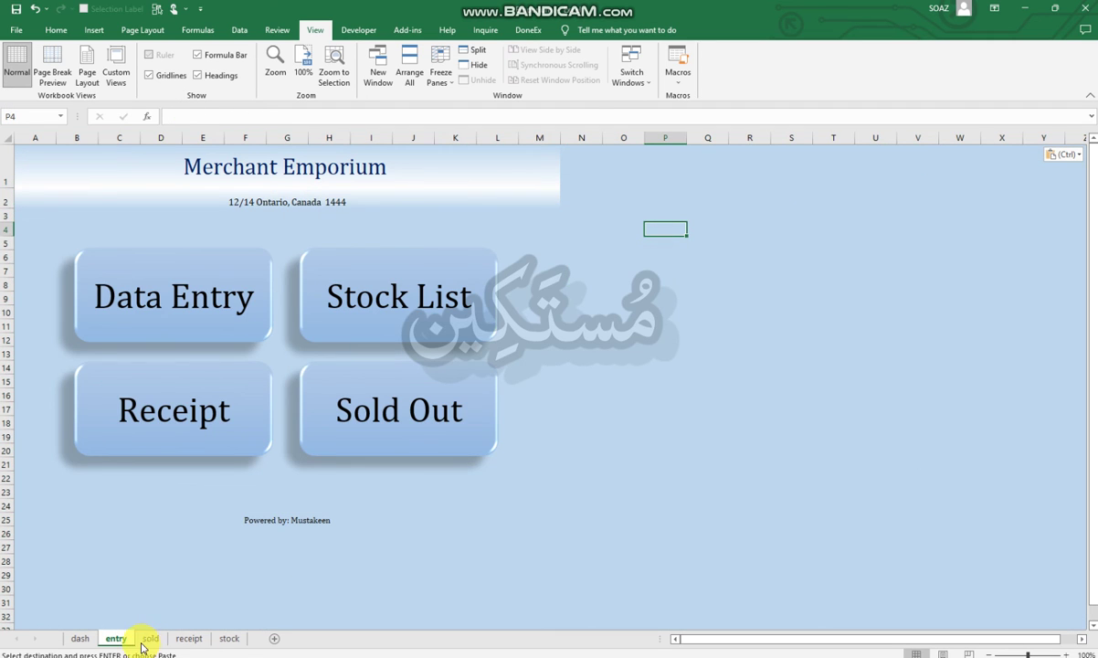
left_click(147, 638)
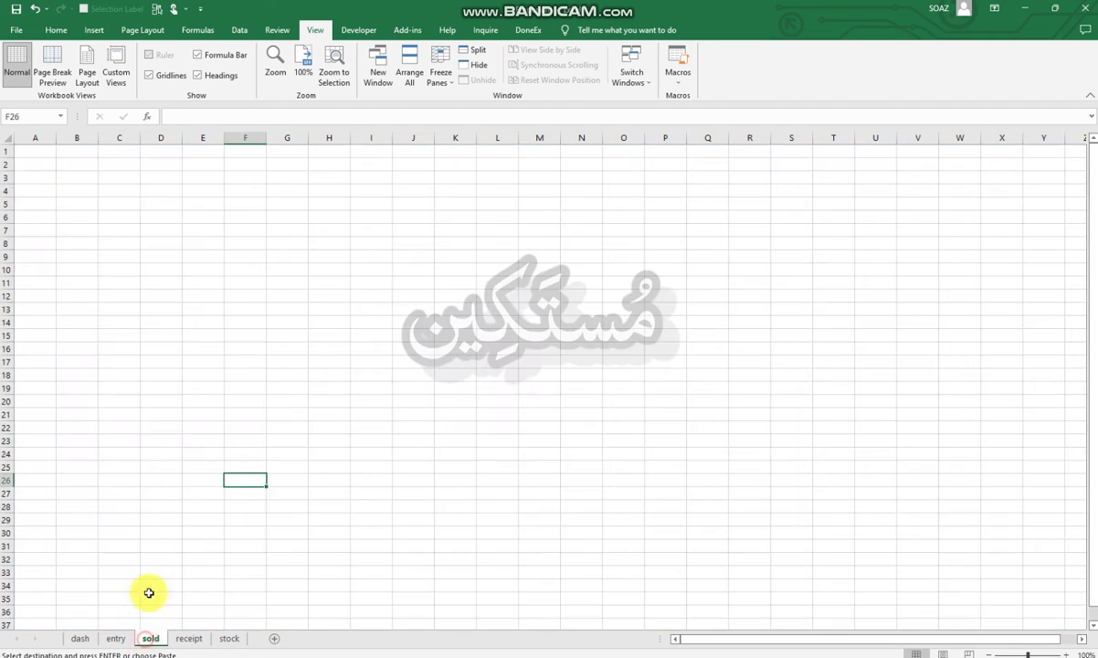
left_click(7, 138)
right_click(7, 138)
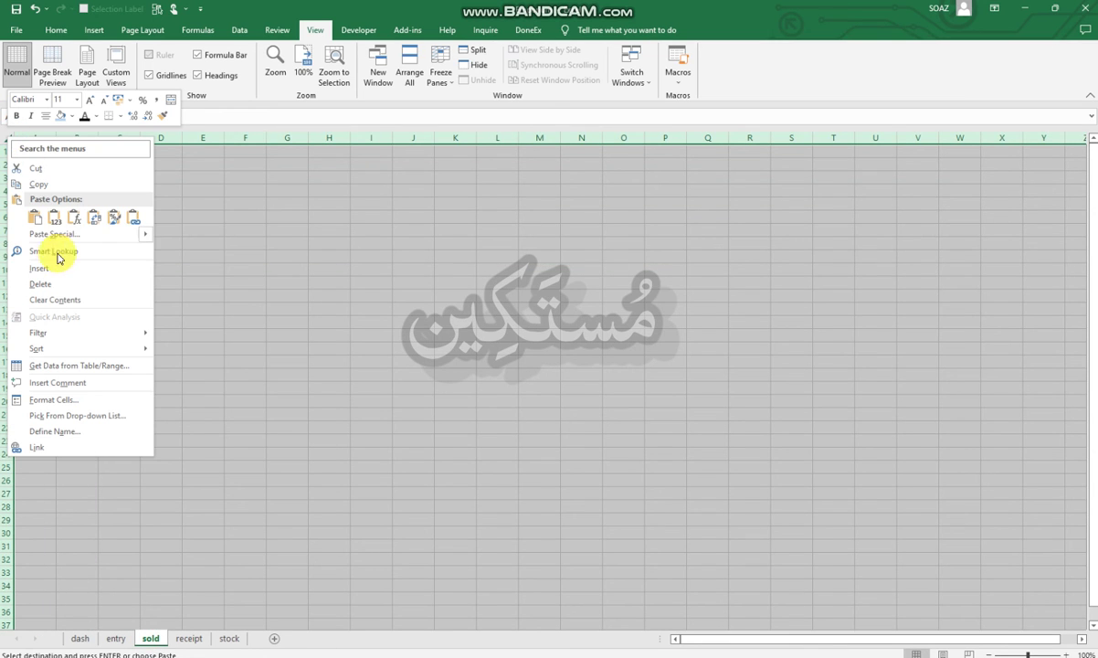
left_click(35, 218)
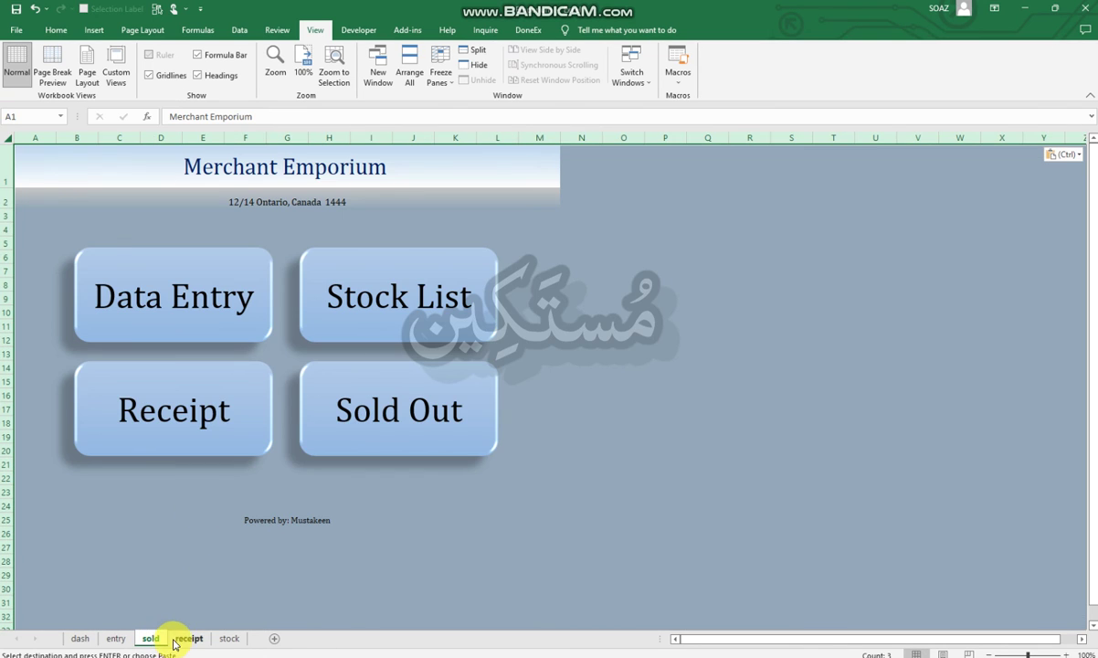
Step: Paste the copied dashboard over the receipt and stock sheets as well
left_click(187, 638)
left_click(7, 138)
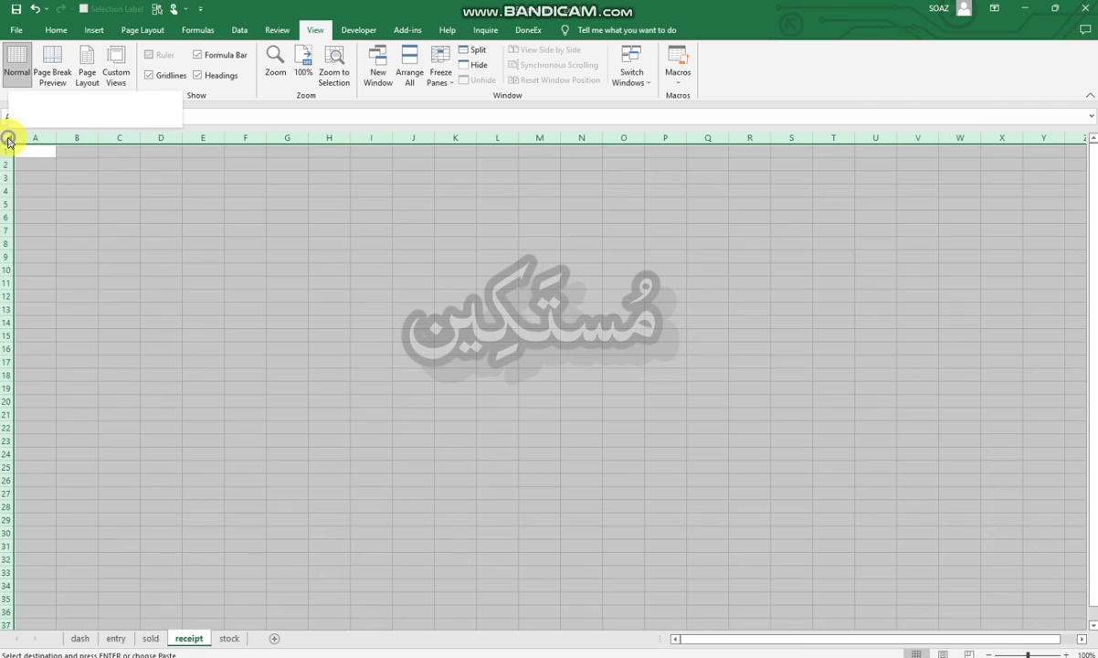
right_click(7, 138)
left_click(36, 216)
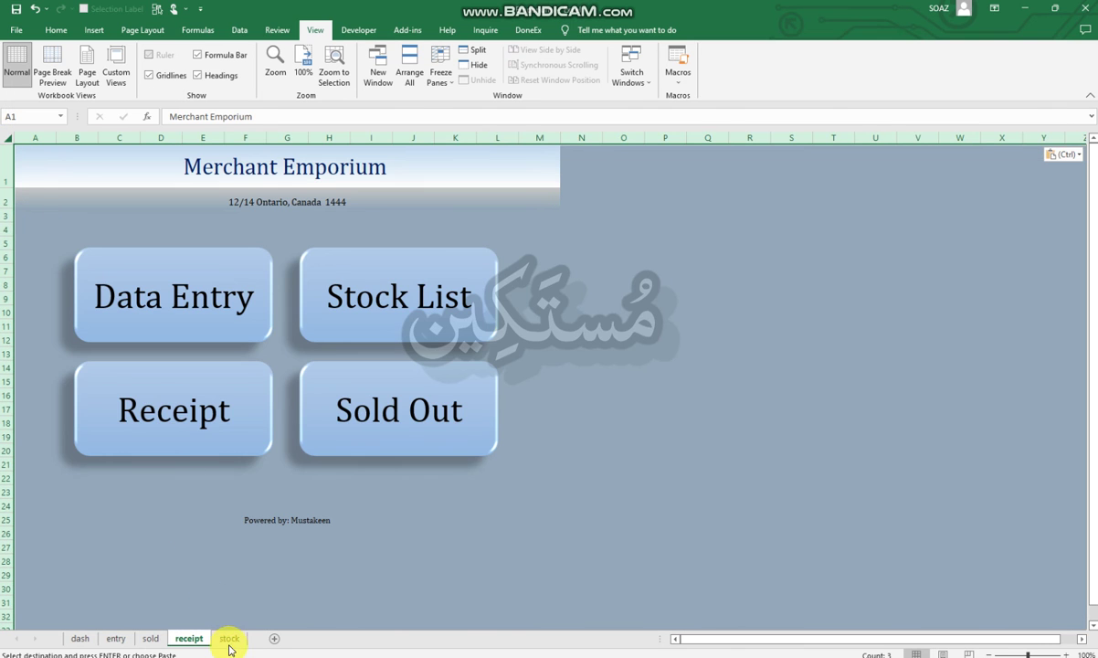
left_click(229, 639)
left_click(8, 138)
right_click(9, 139)
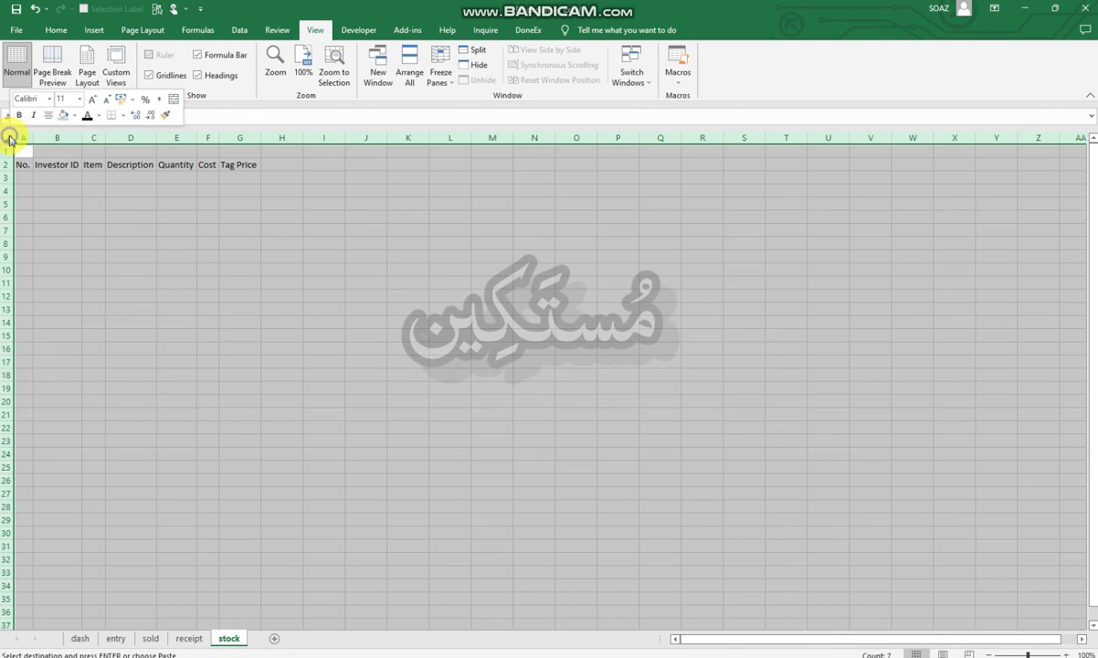
left_click(39, 217)
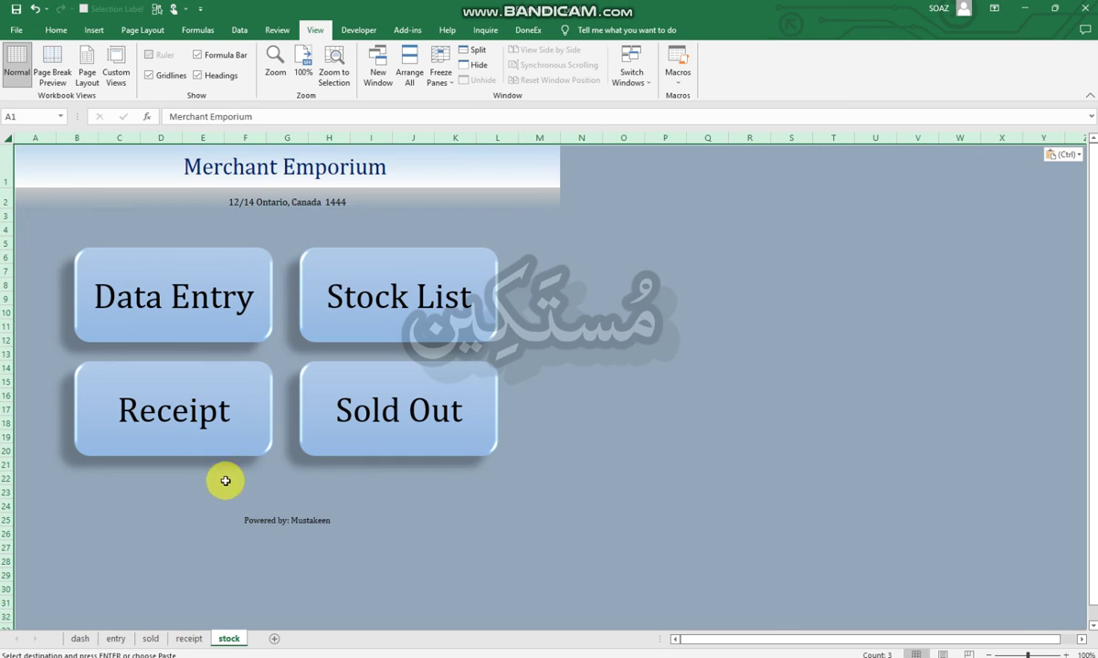
left_click(614, 476)
left_click(117, 639)
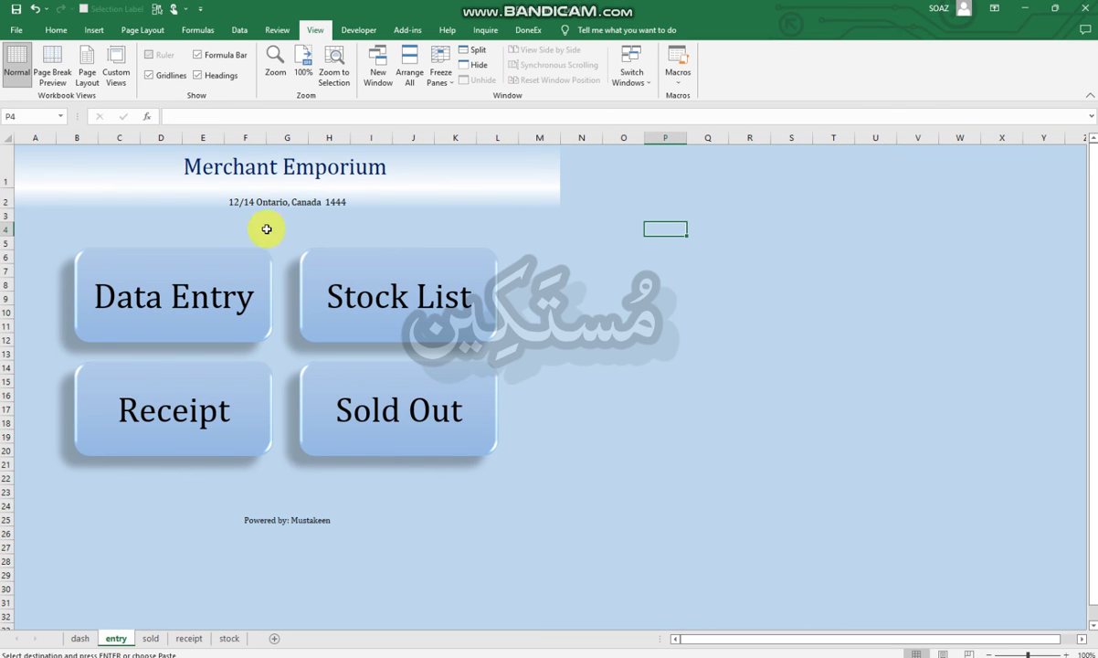
Step: Change the entry sheet's header text from Merchant Emporium to Data Entry
left_click(270, 172)
double_click(271, 172)
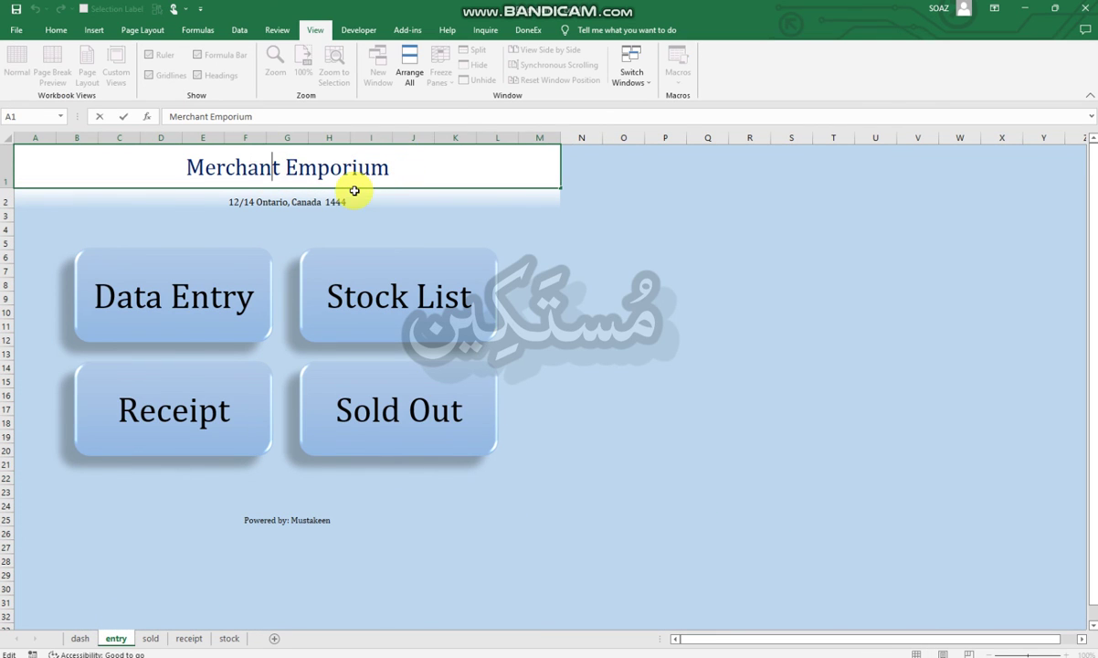
left_click_drag(388, 170, 188, 168)
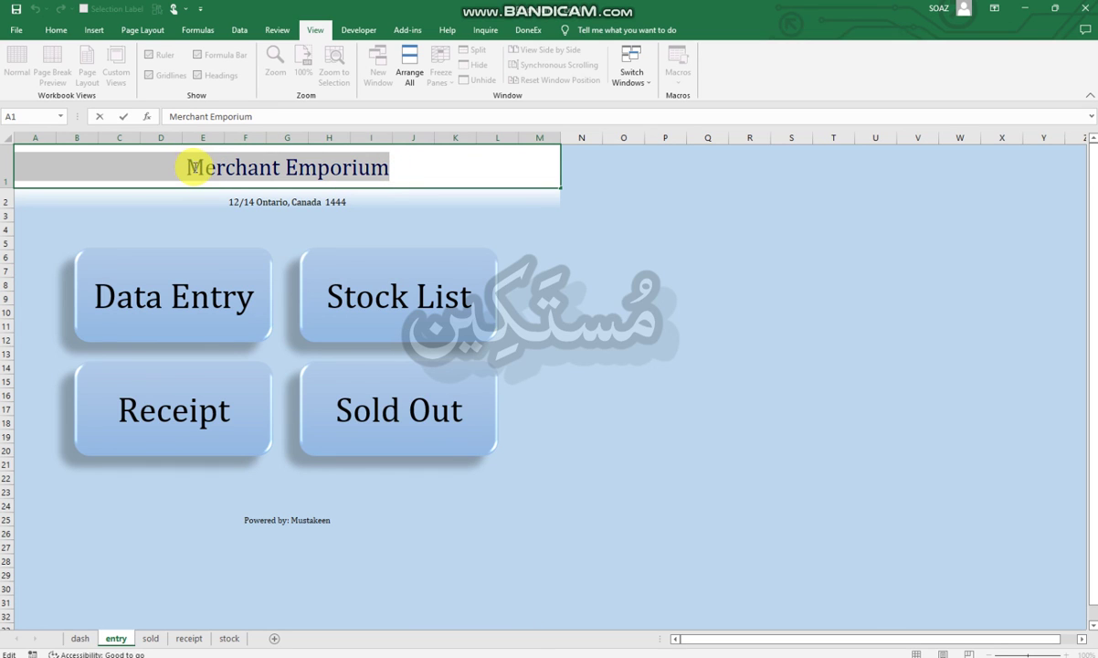
type("Dat")
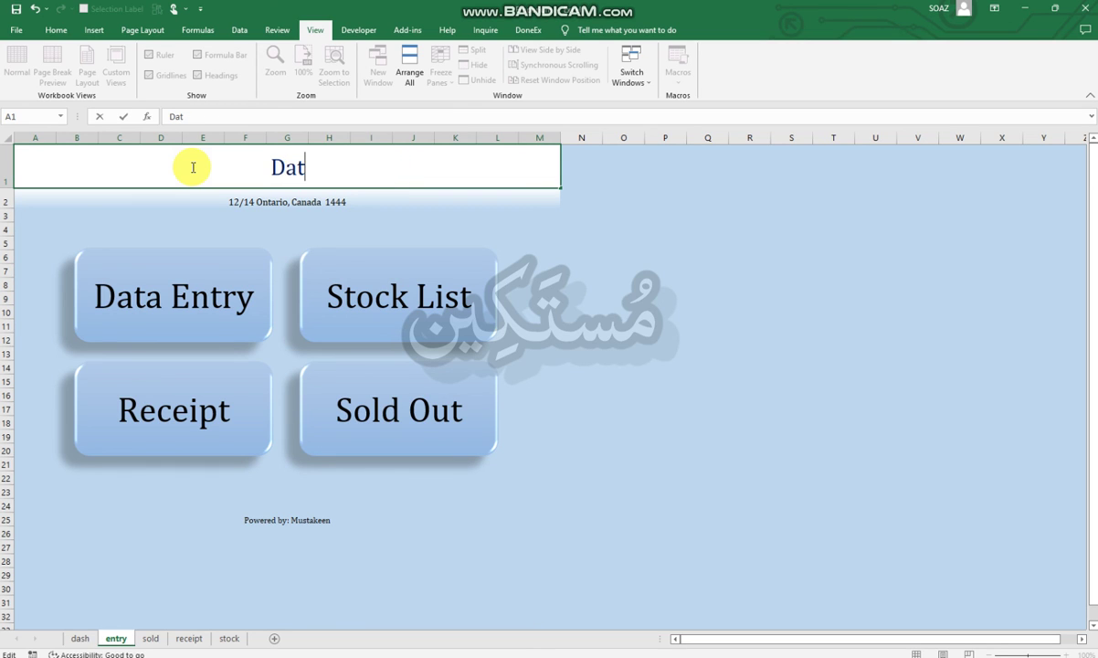
type("a Entry")
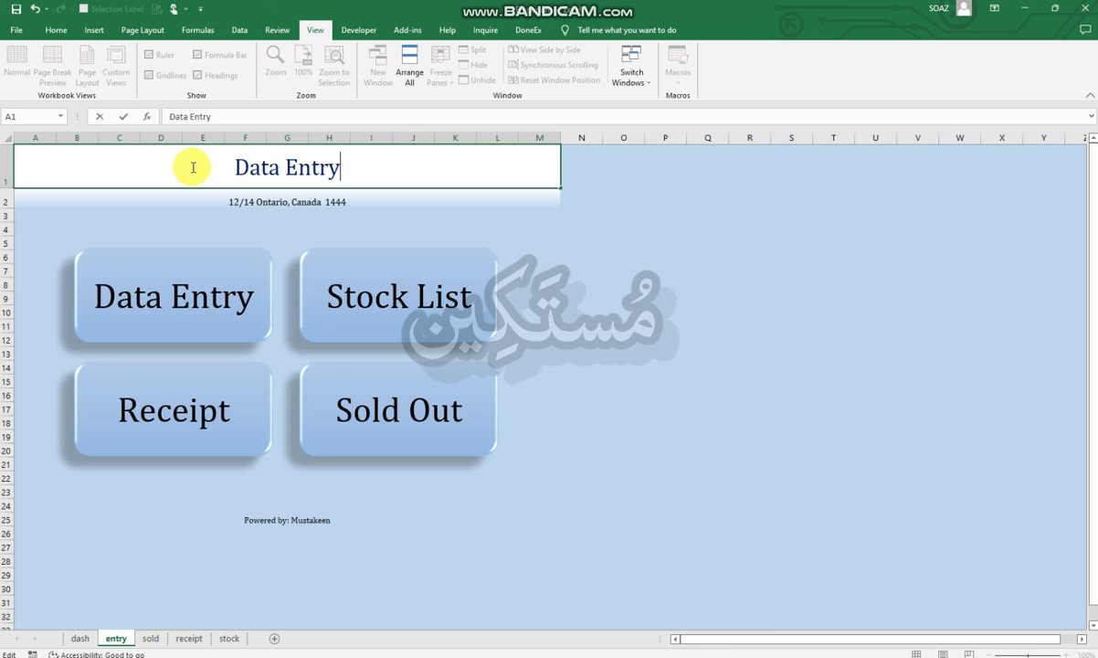
left_click(539, 228)
left_click(436, 265)
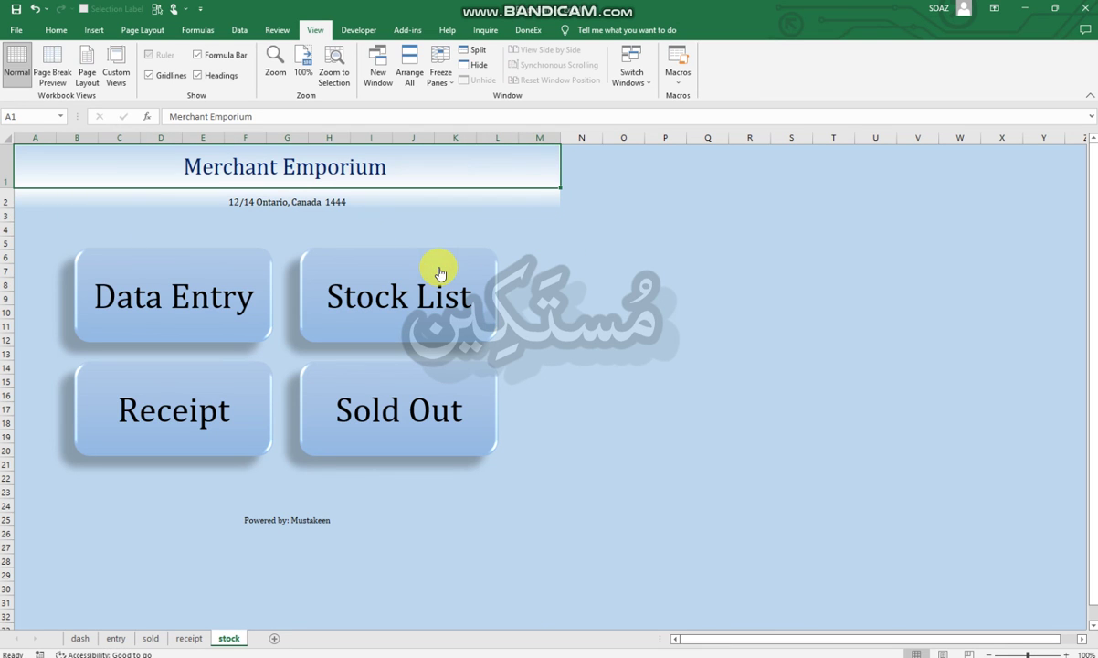
Step: On the stock sheet, relabel the Data Entry button 'Dashboard' and delete the Stock List button
right_click(414, 309)
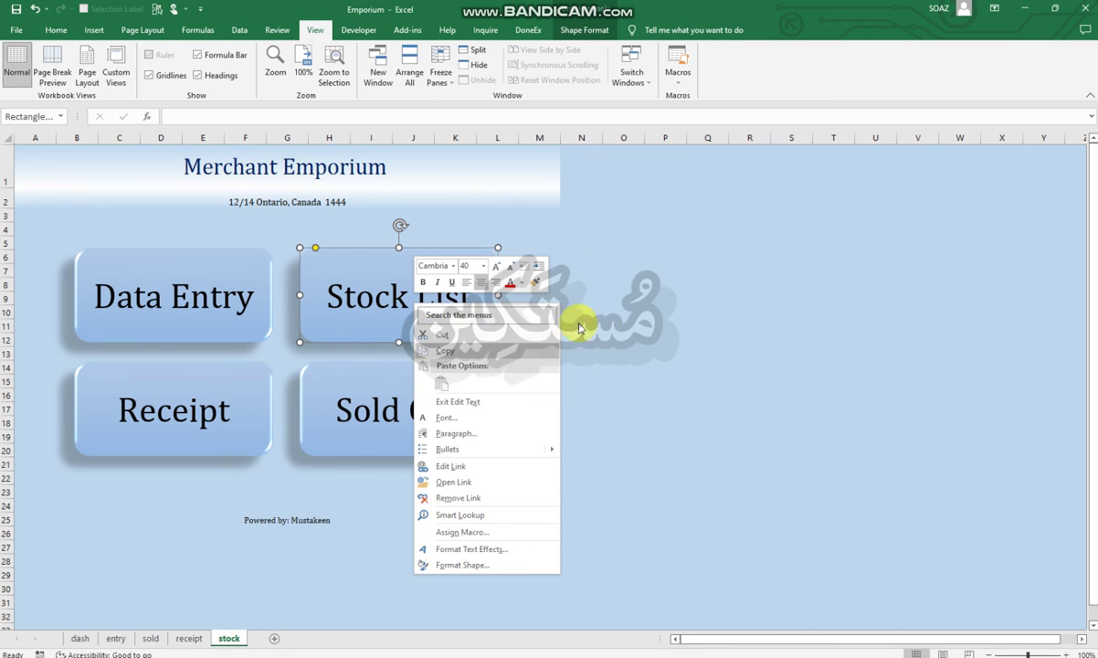
key("Escape")
left_click(209, 300)
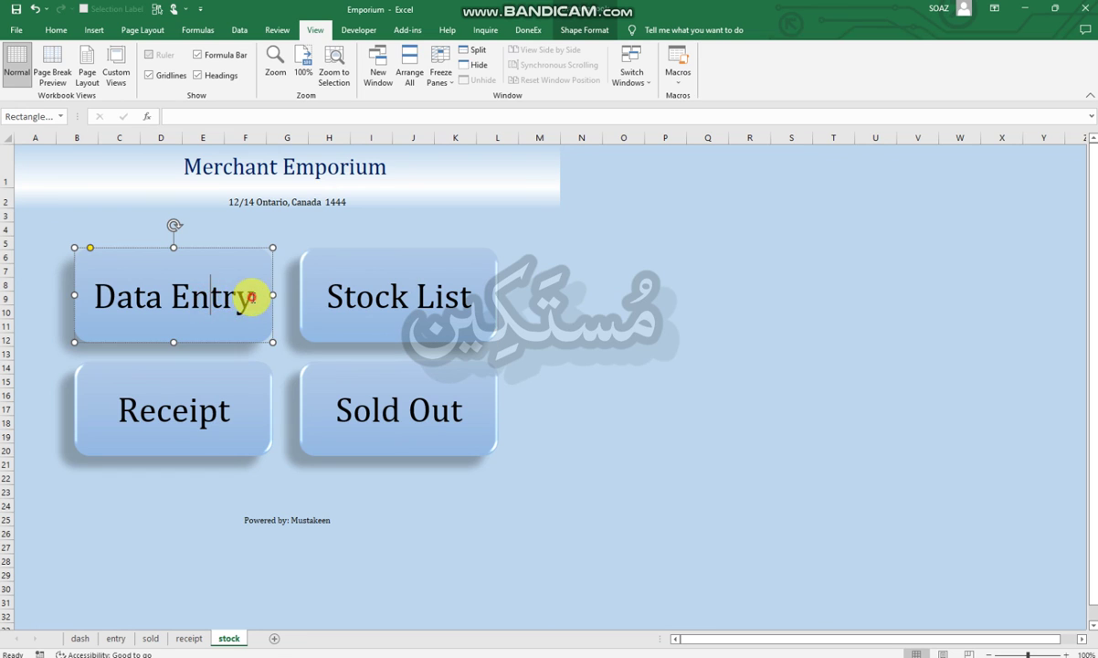
left_click_drag(252, 296, 98, 294)
type("Dash")
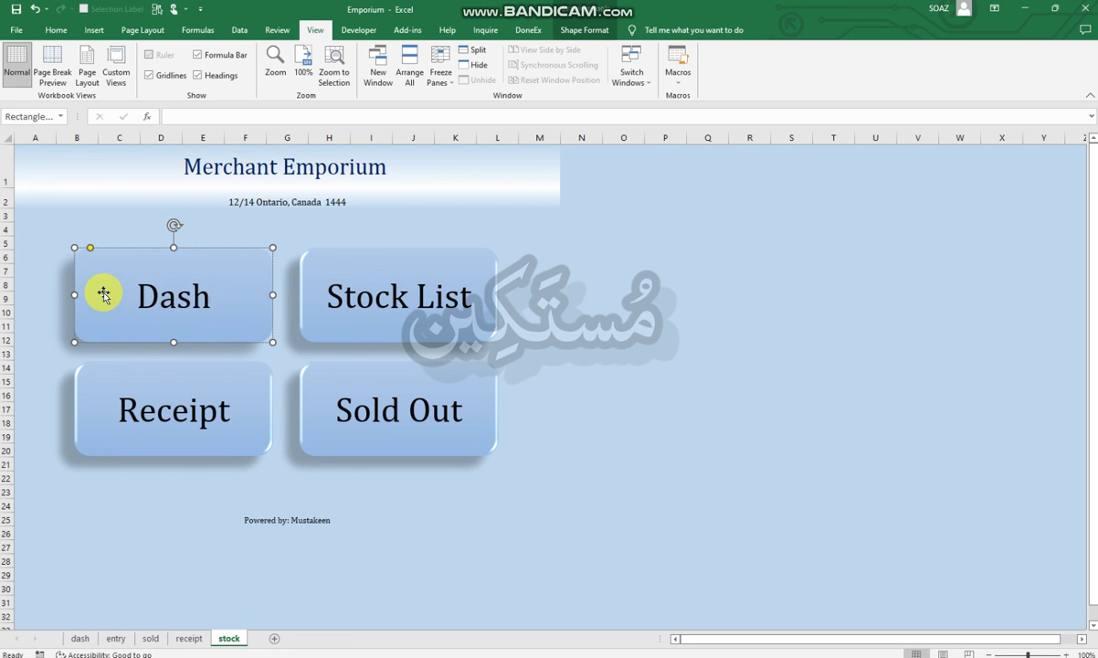
type("board")
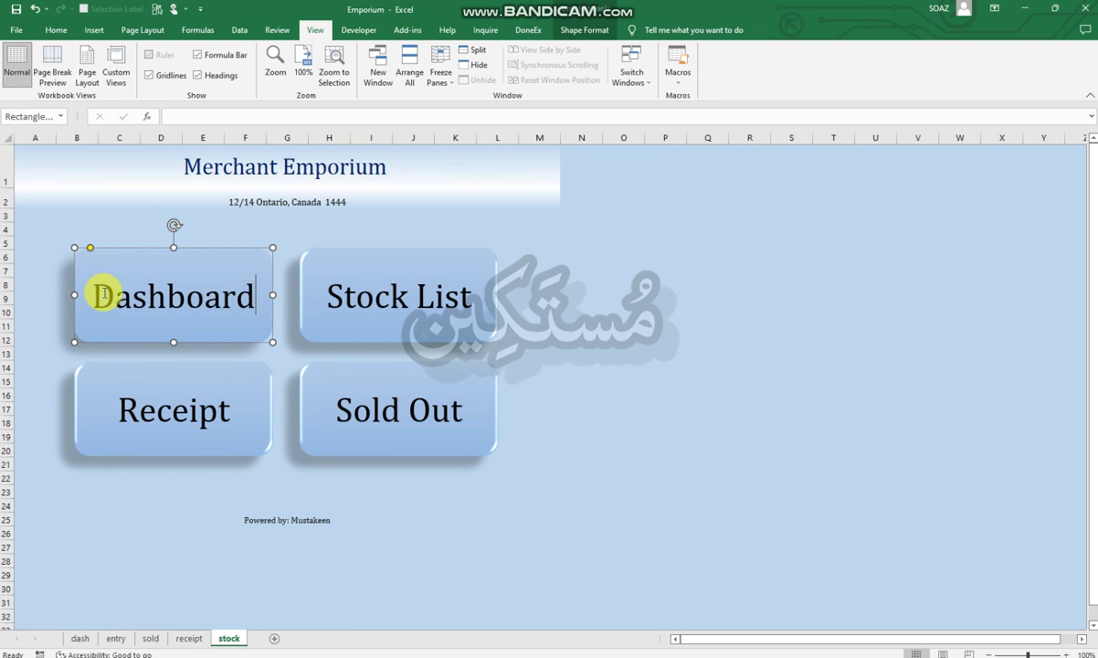
left_click(476, 258)
right_click(475, 260)
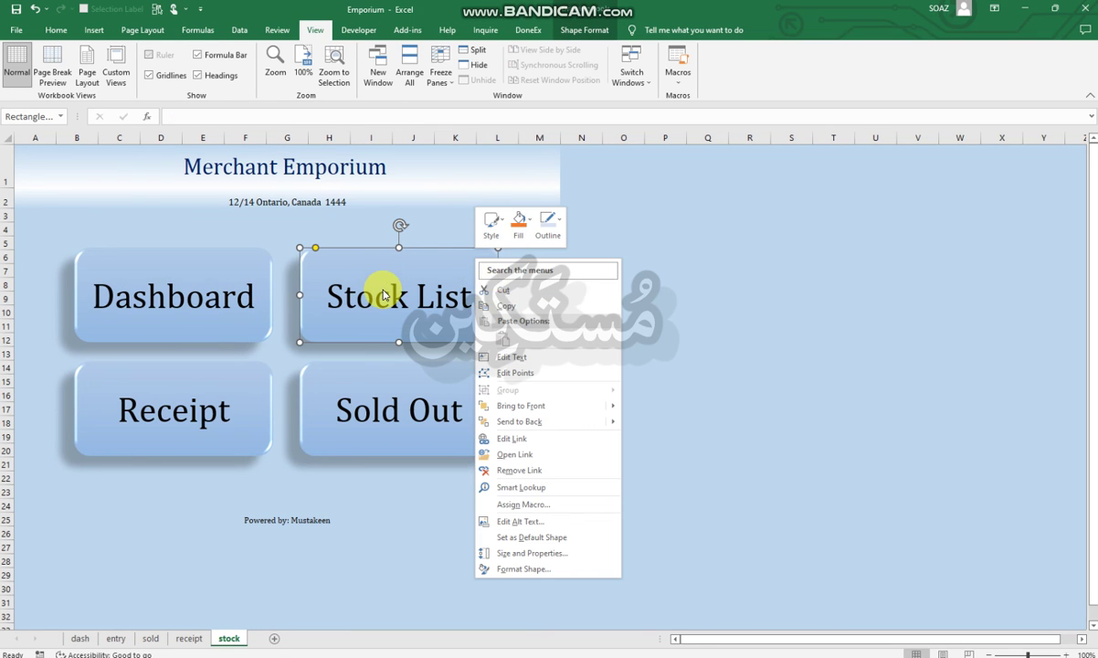
left_click(390, 248)
key("Delete")
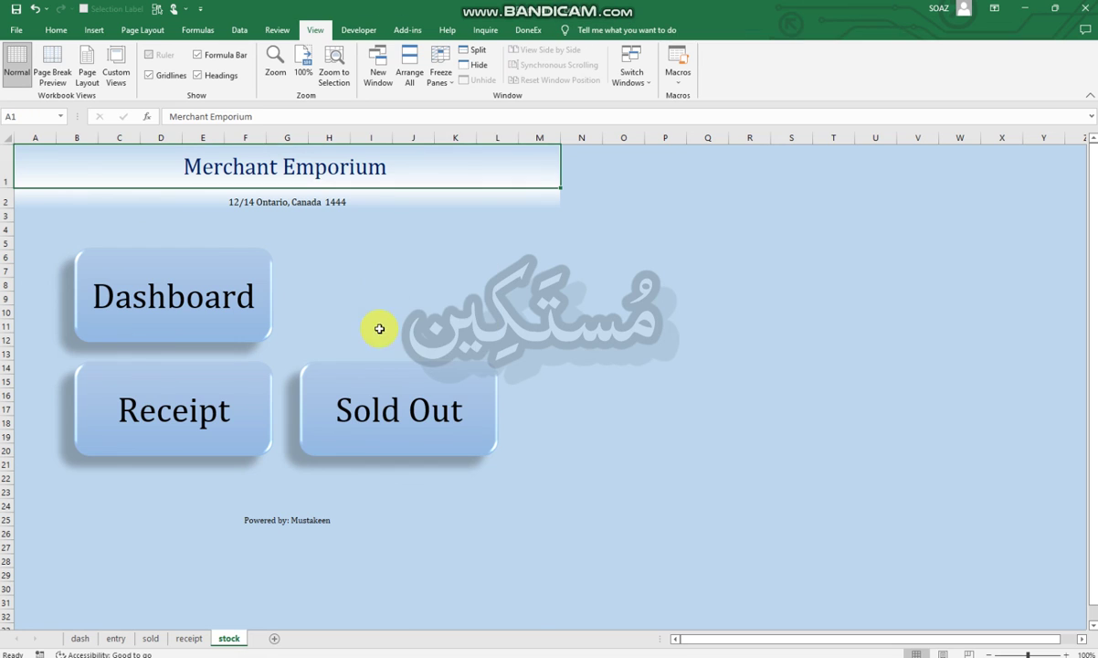
Step: On the sold sheet, delete the Receipt and Sold Out buttons
left_click(382, 370)
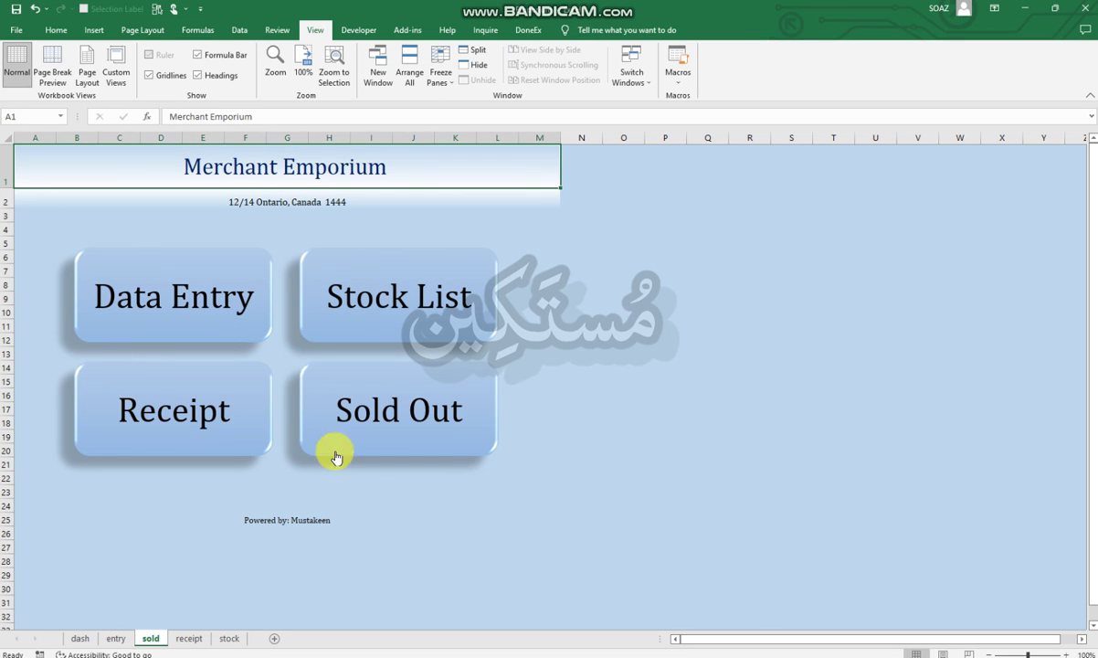
right_click(236, 404)
key("Escape")
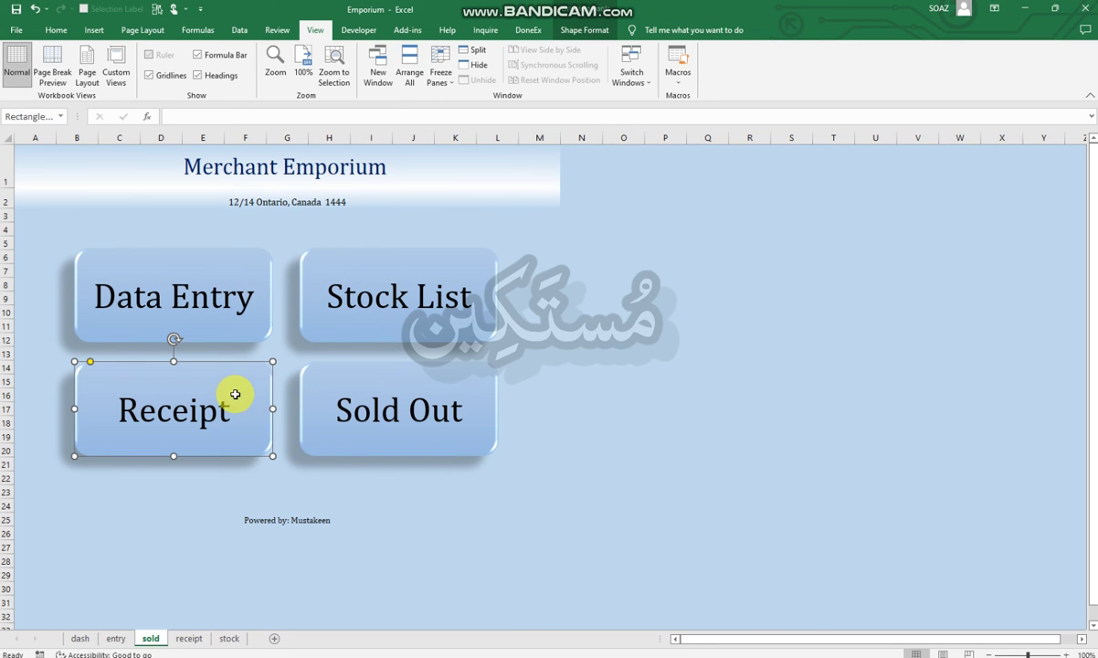
key("Delete")
right_click(324, 399)
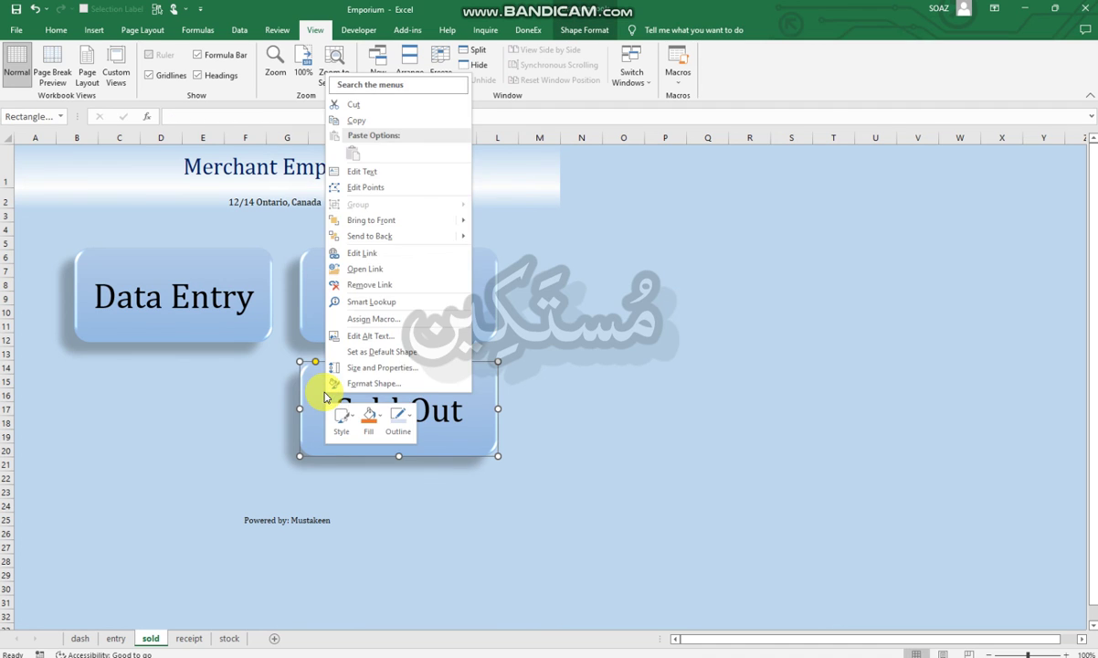
key("Escape")
key("Delete")
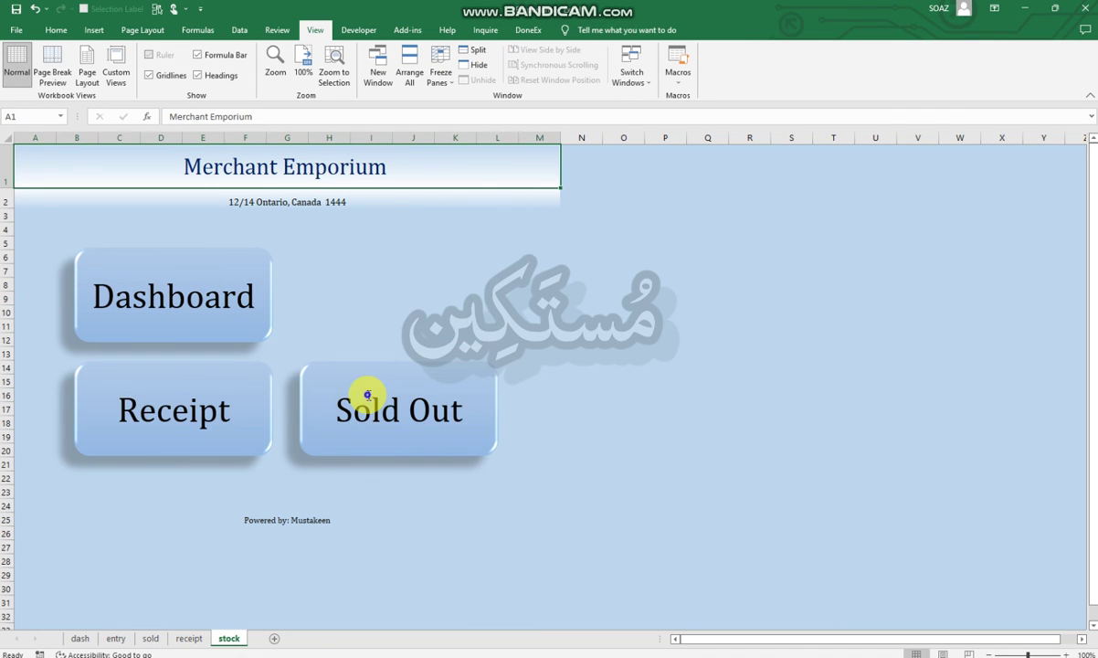
right_click(367, 394)
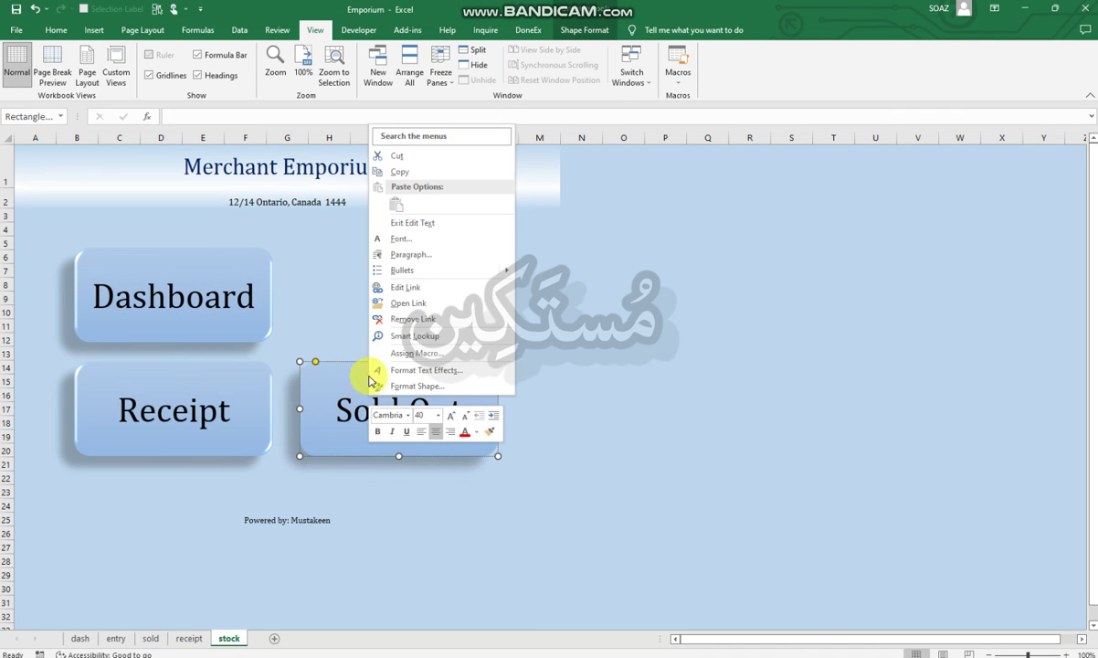
key("Escape")
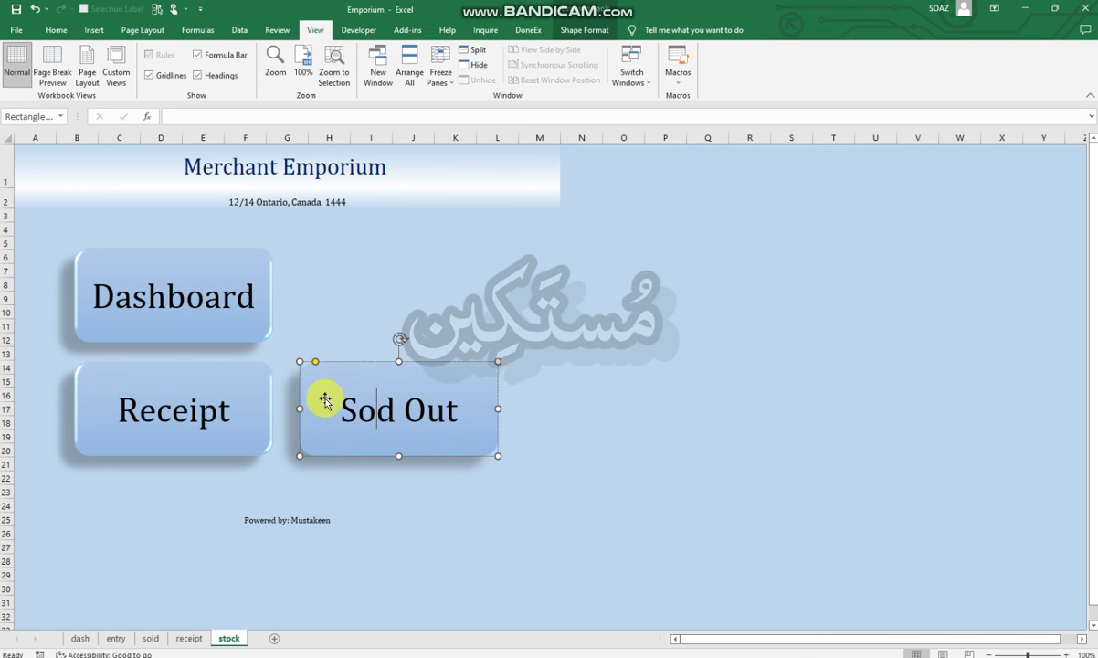
left_click(262, 385)
right_click(263, 386)
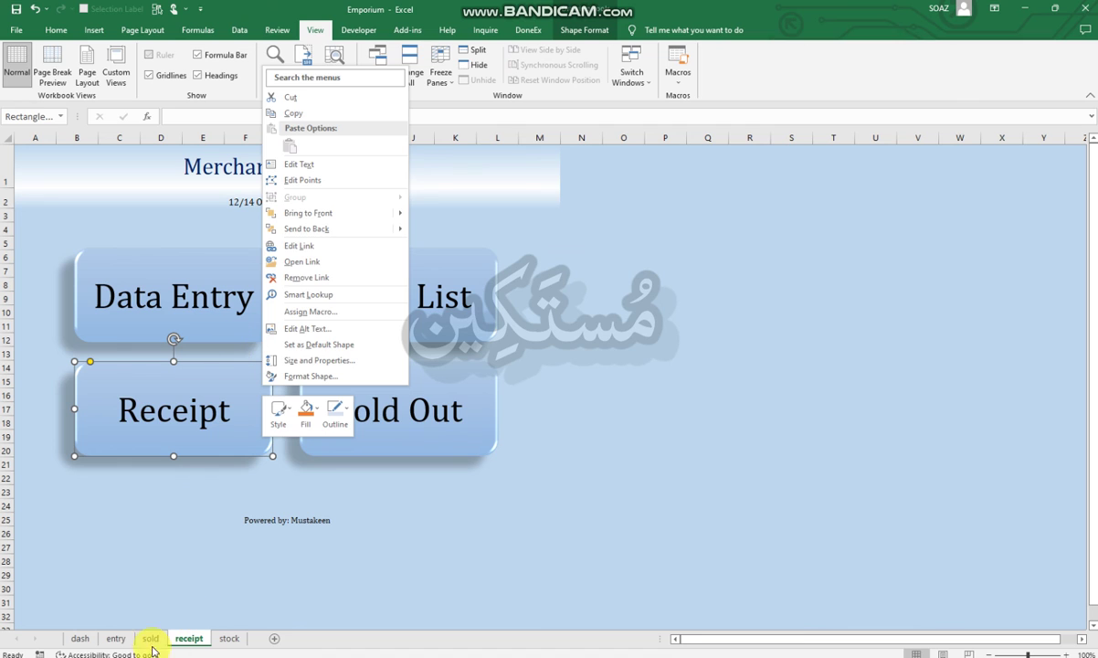
Step: On the entry sheet, delete the Stock List and Sold Out buttons
left_click(122, 639)
left_click(124, 642)
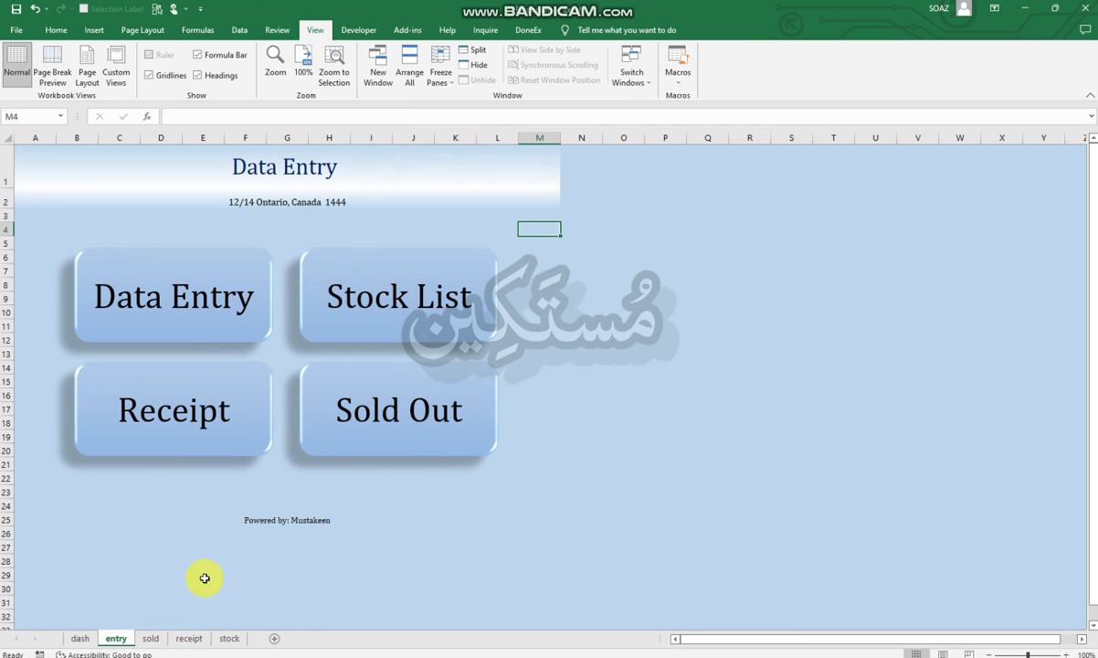
right_click(385, 305)
left_click(356, 287)
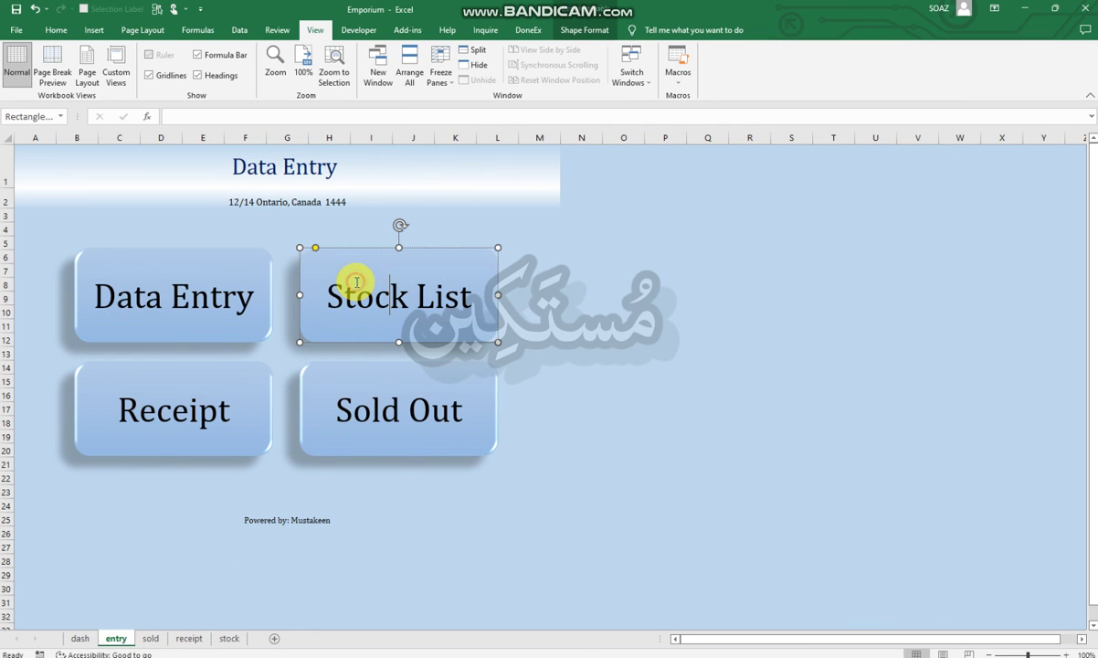
key("BackSpace")
key("Delete")
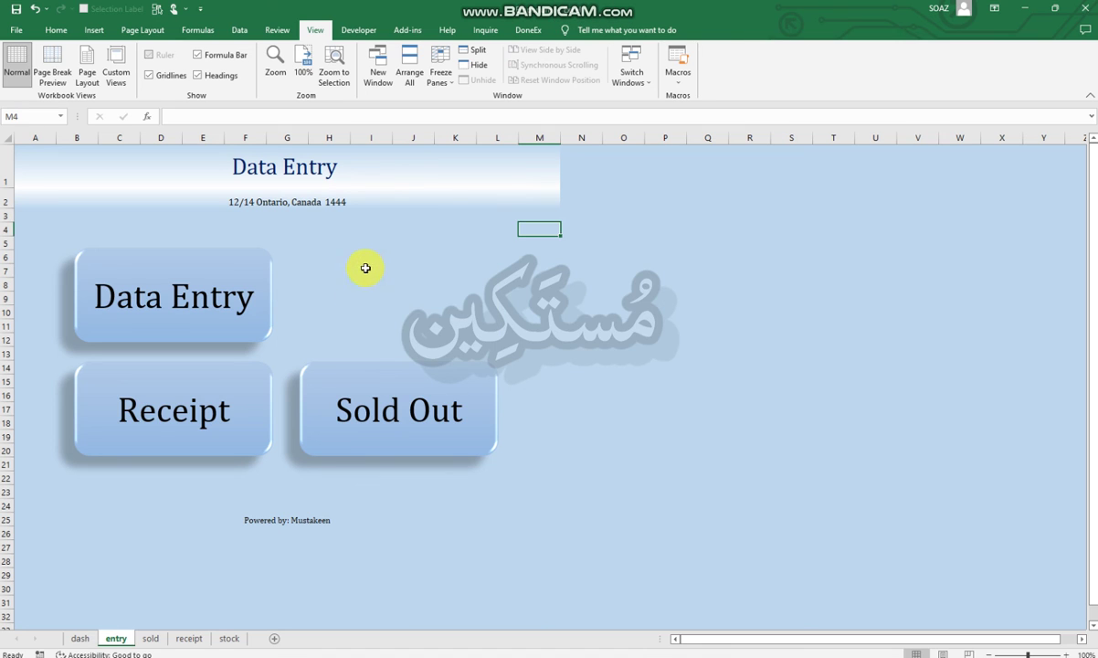
left_click_drag(632, 296, 284, 462)
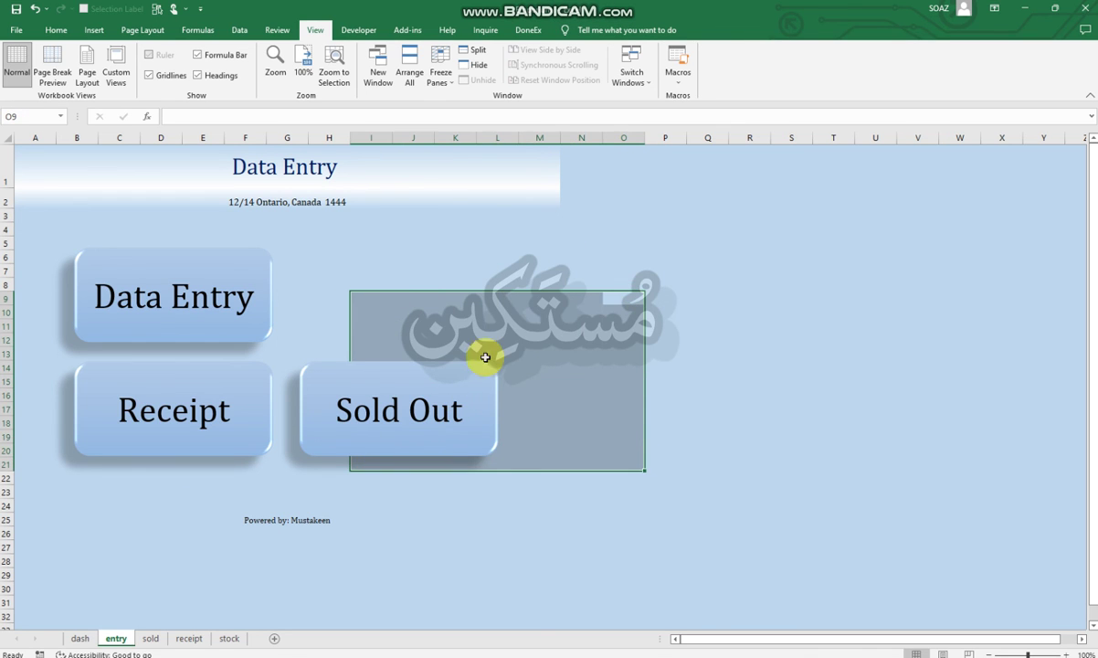
right_click(442, 389)
key("Escape")
key("Escape")
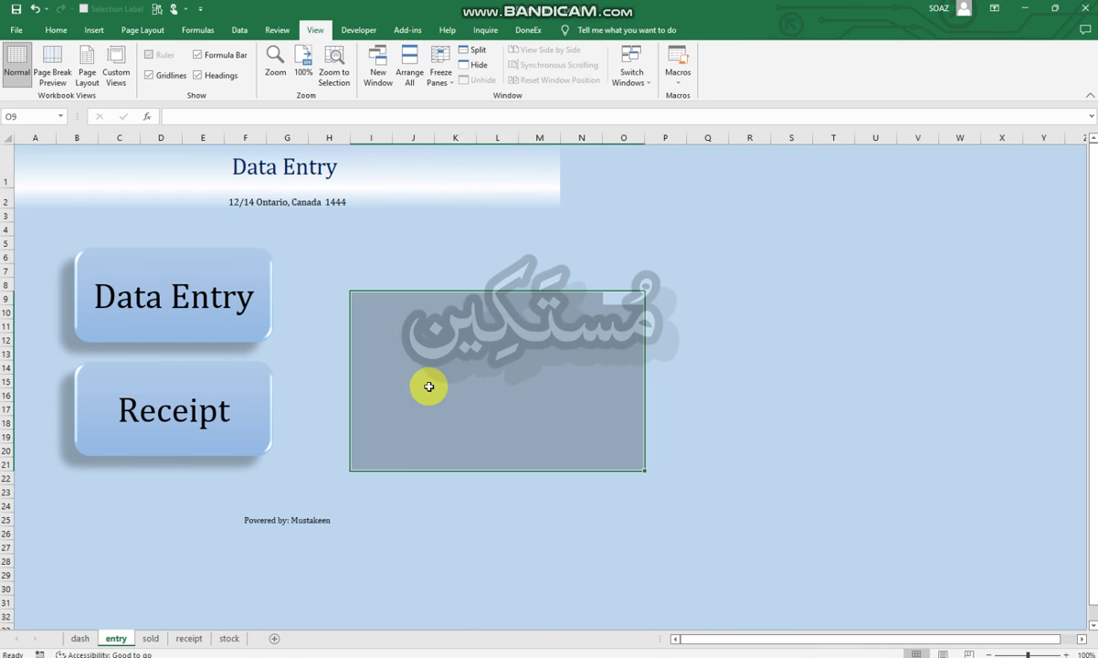
Step: On the receipt sheet, delete the Receipt and Sold Out buttons
left_click(206, 411)
right_click(235, 407)
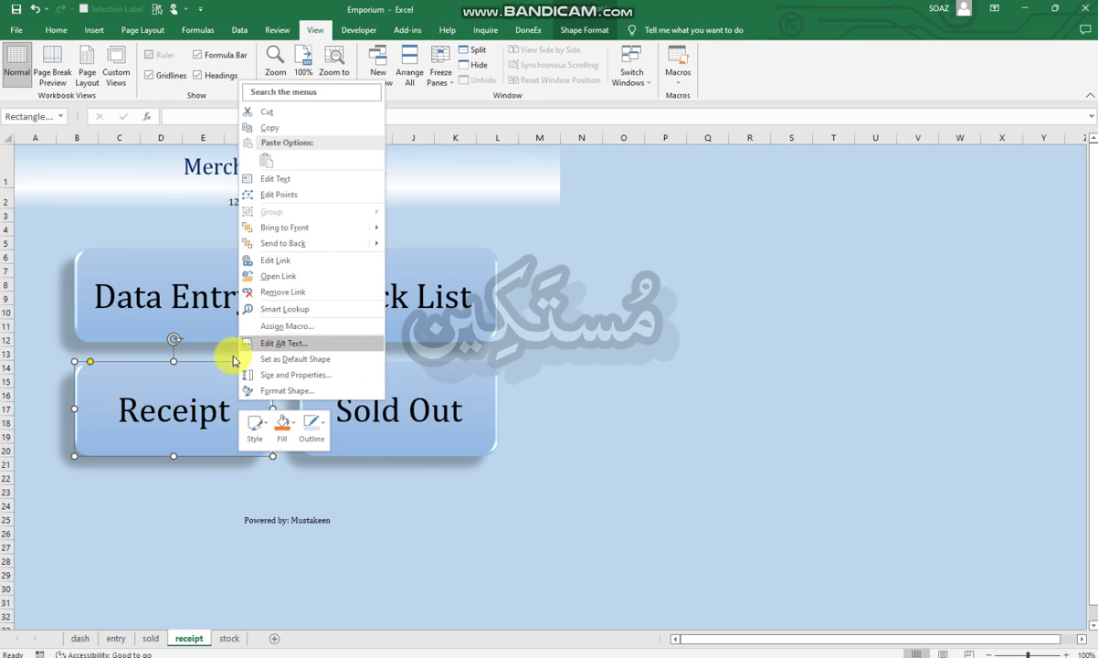
key("Escape")
key("Delete")
right_click(347, 412)
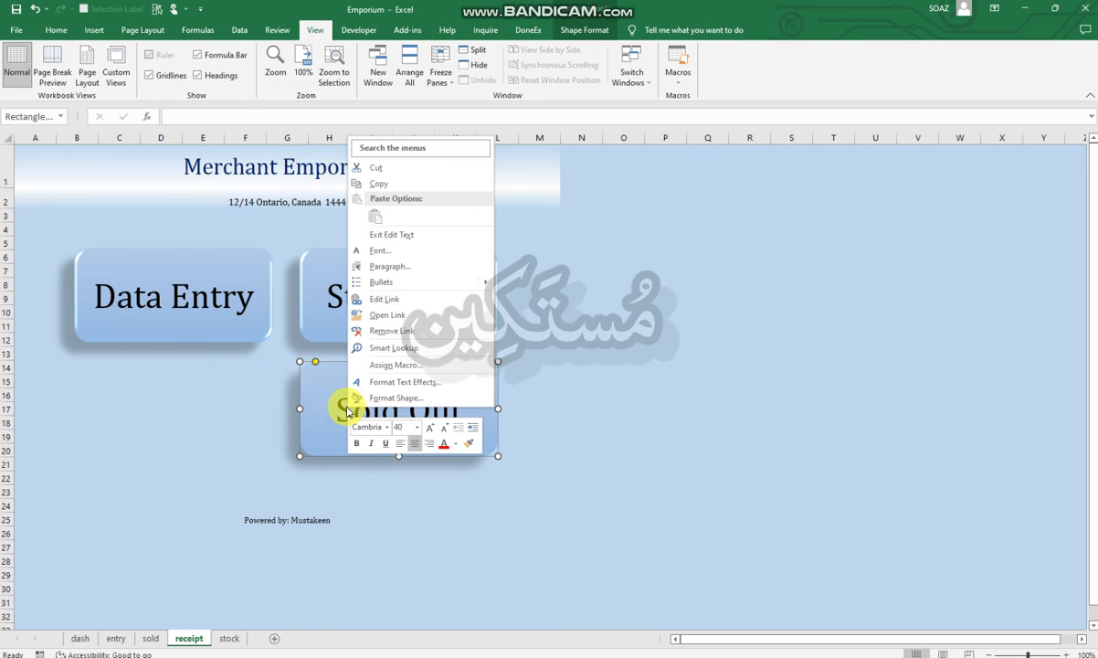
key("Escape")
key("Delete")
key("Escape")
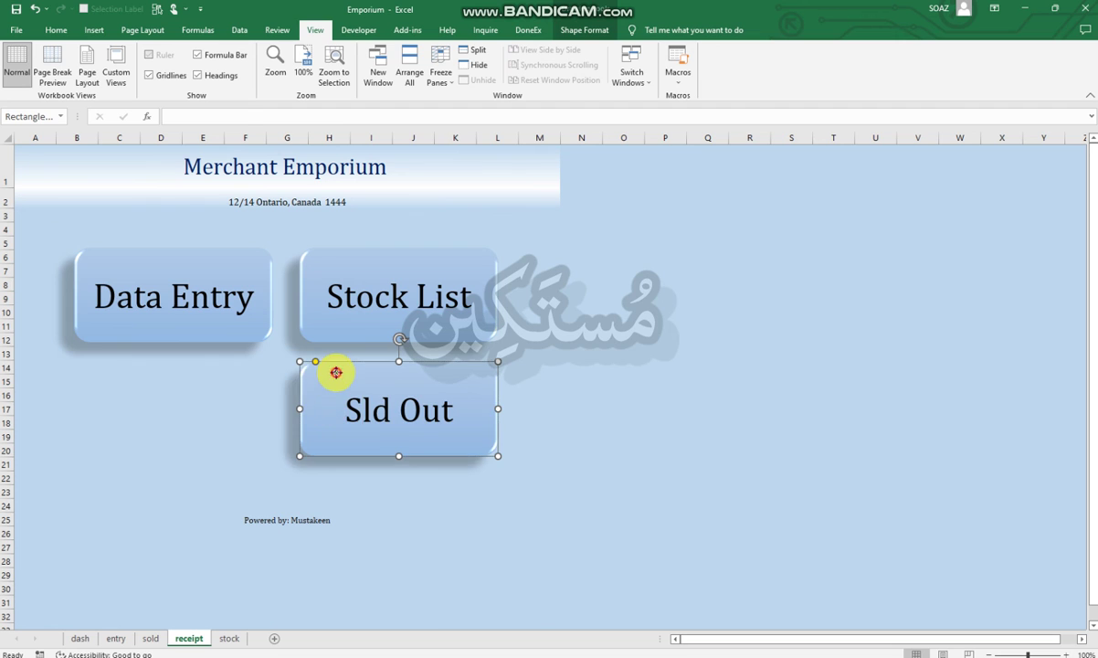
key("Delete")
Step: On the stock sheet, delete the Receipt button
left_click(355, 304)
right_click(219, 400)
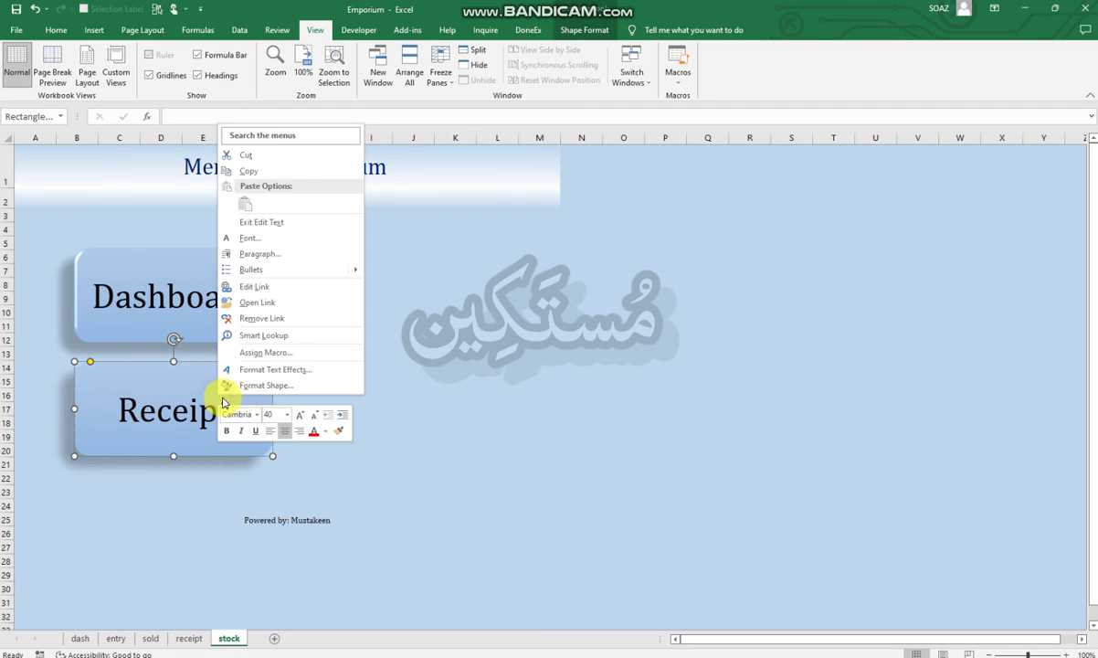
key("Escape")
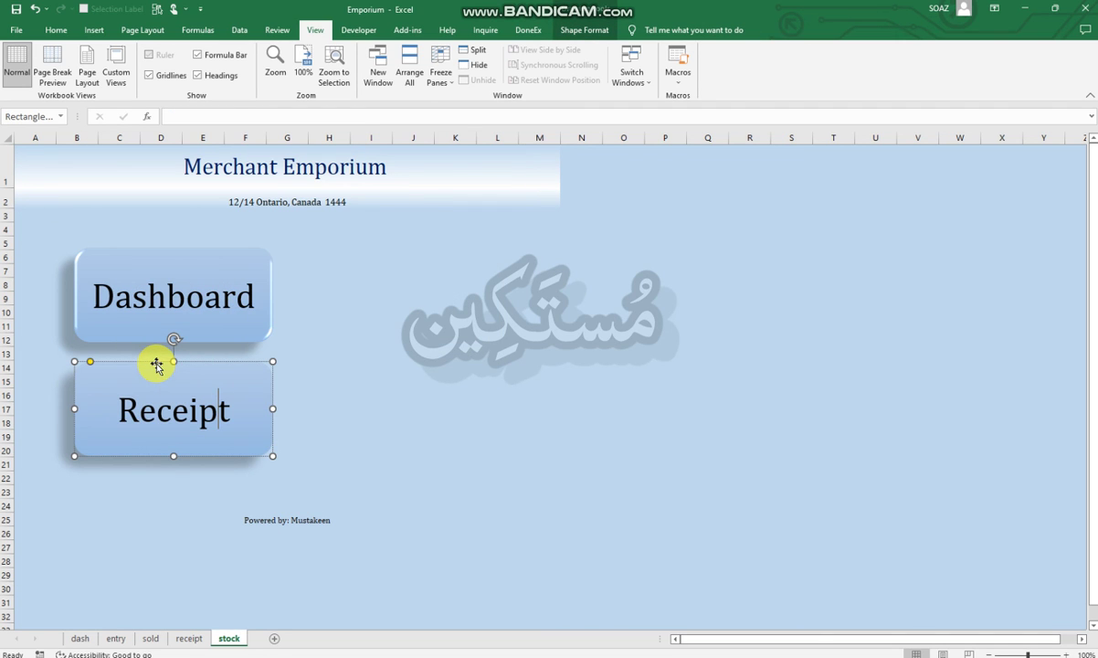
key("Delete")
Step: On the entry sheet, delete the Receipt button
left_click(189, 638)
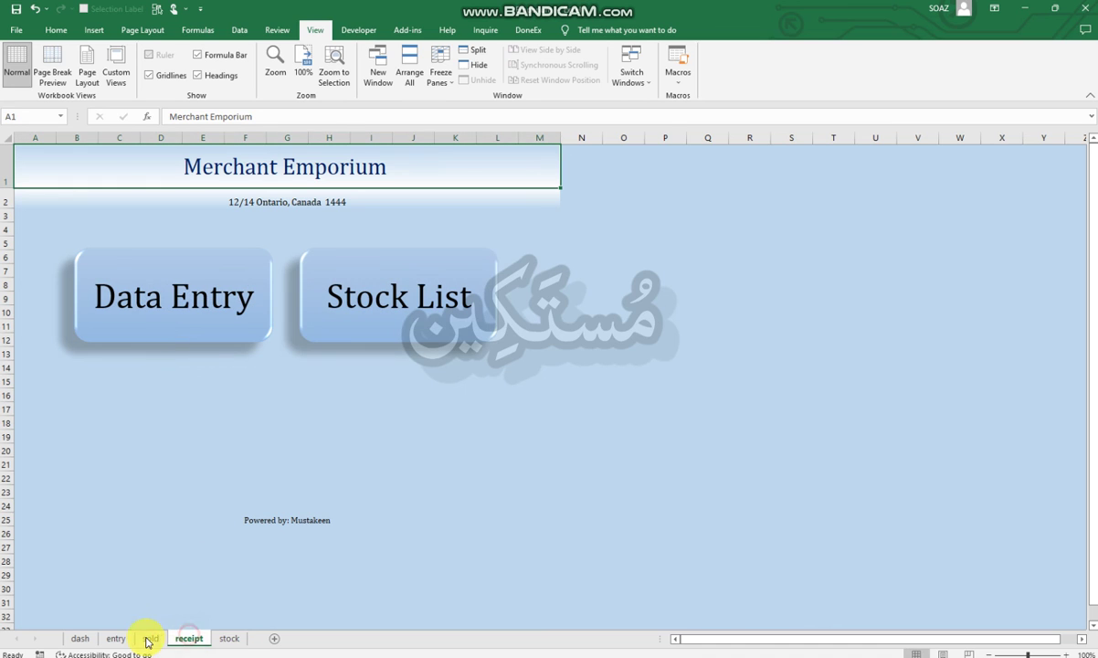
left_click(152, 639)
left_click(116, 639)
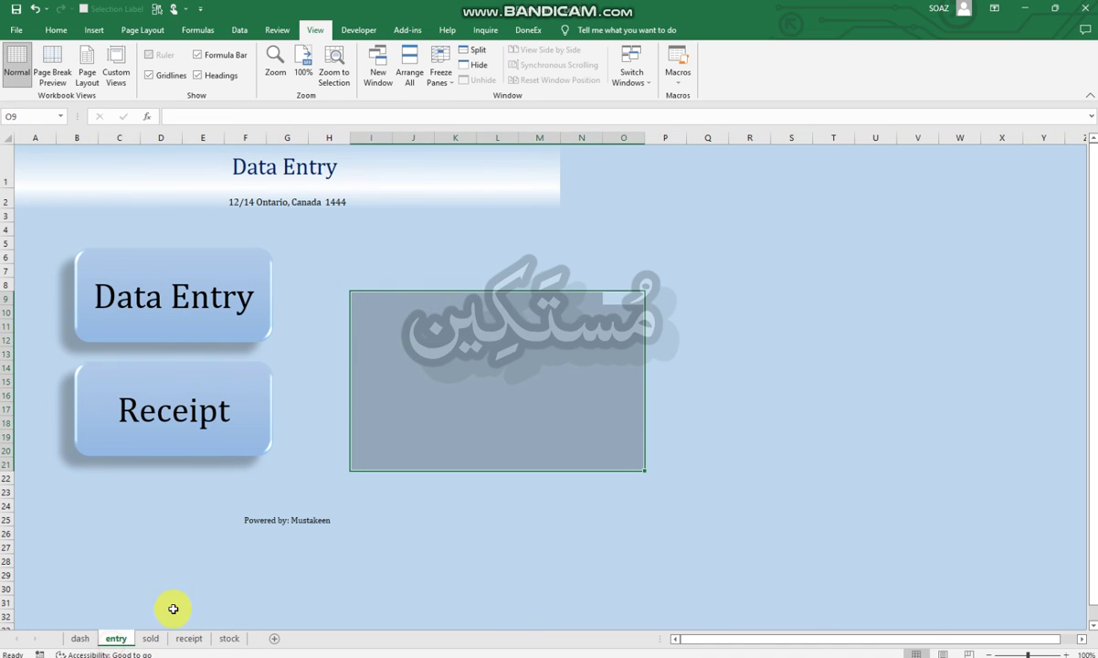
right_click(228, 411)
key("Escape")
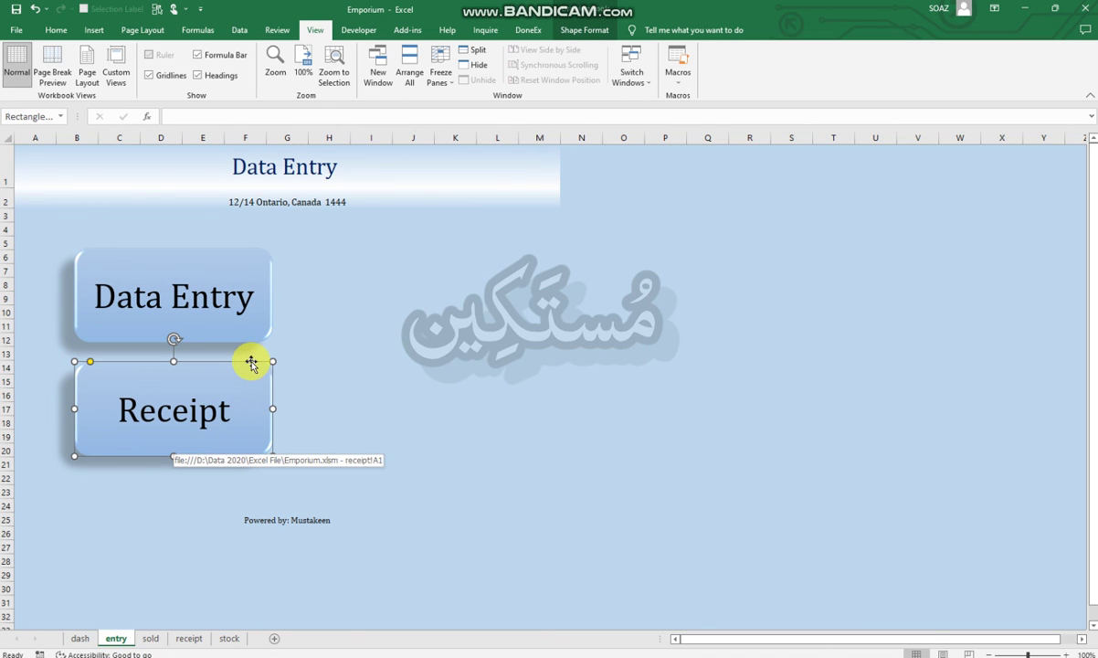
key("Delete")
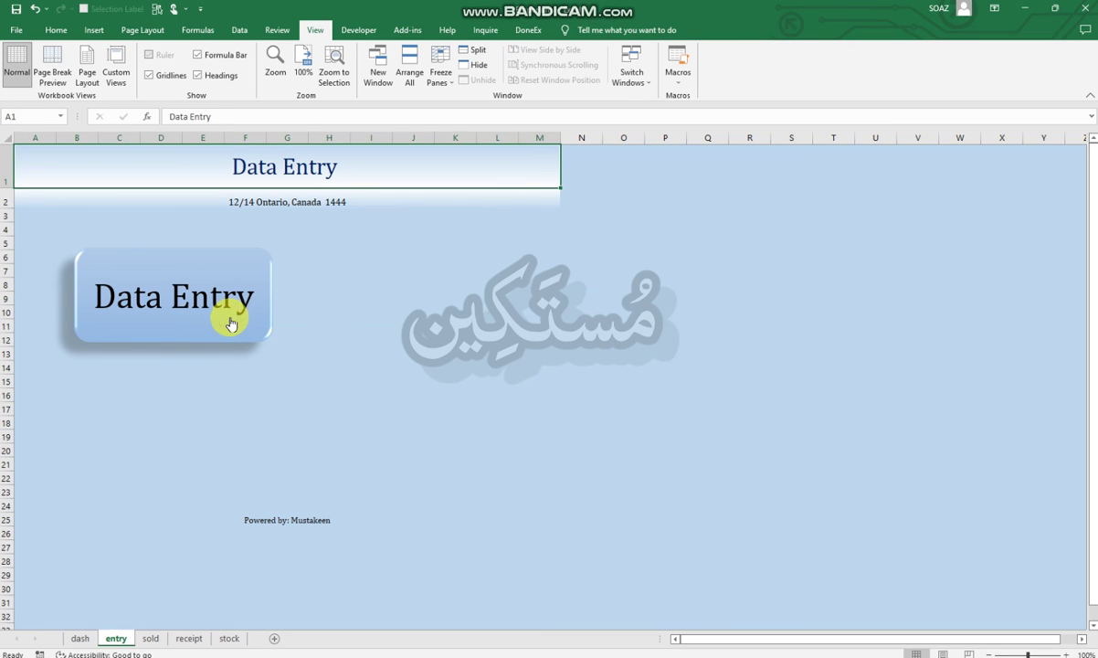
Step: Undo the stray 'z' added to the Data Entry button and select its label text
right_click(209, 301)
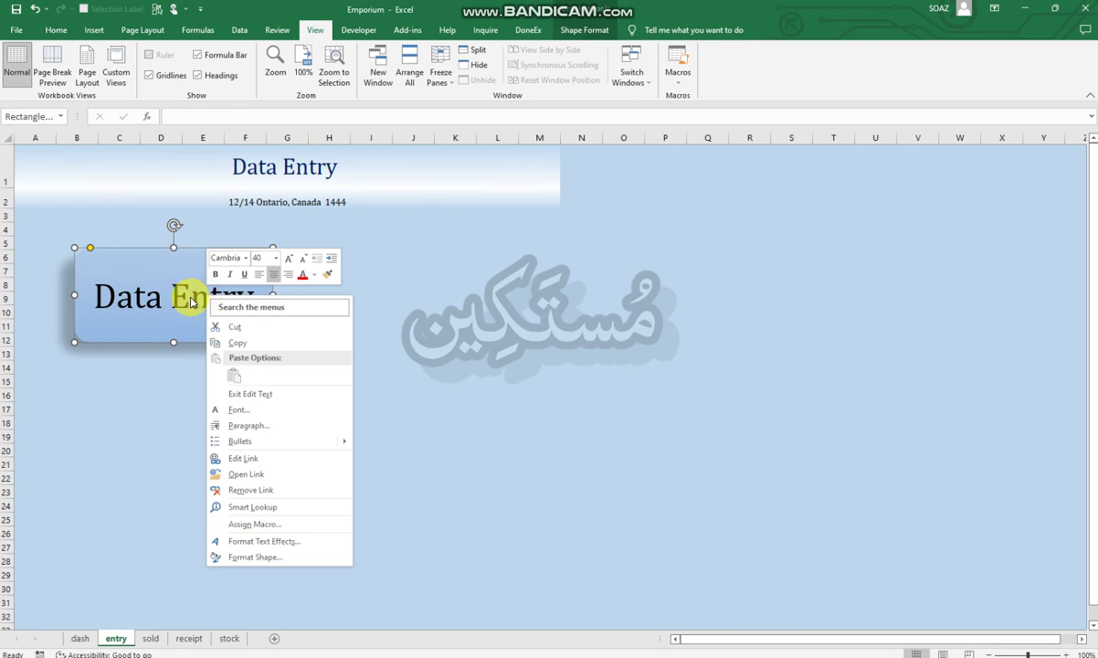
key("Escape")
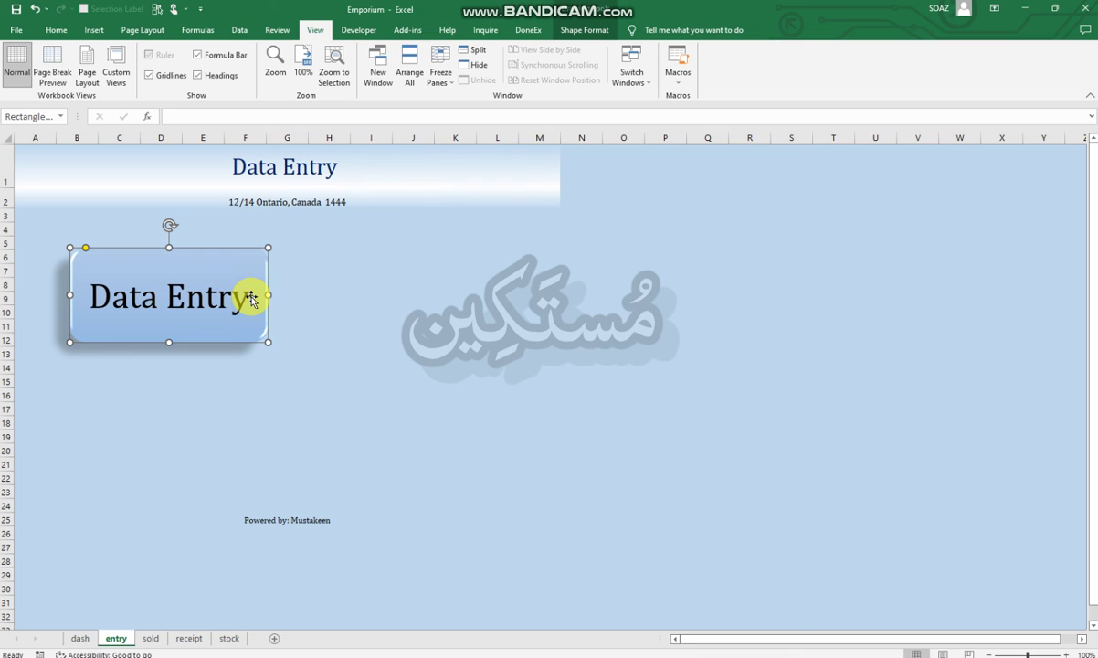
type("z")
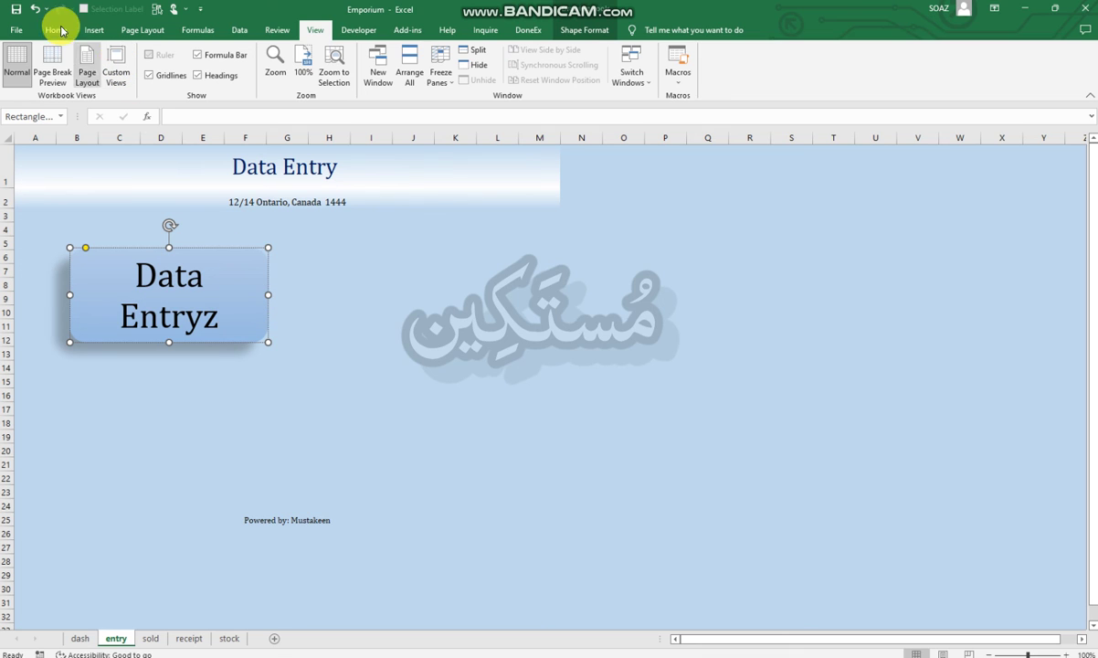
left_click(36, 10)
left_click(209, 305)
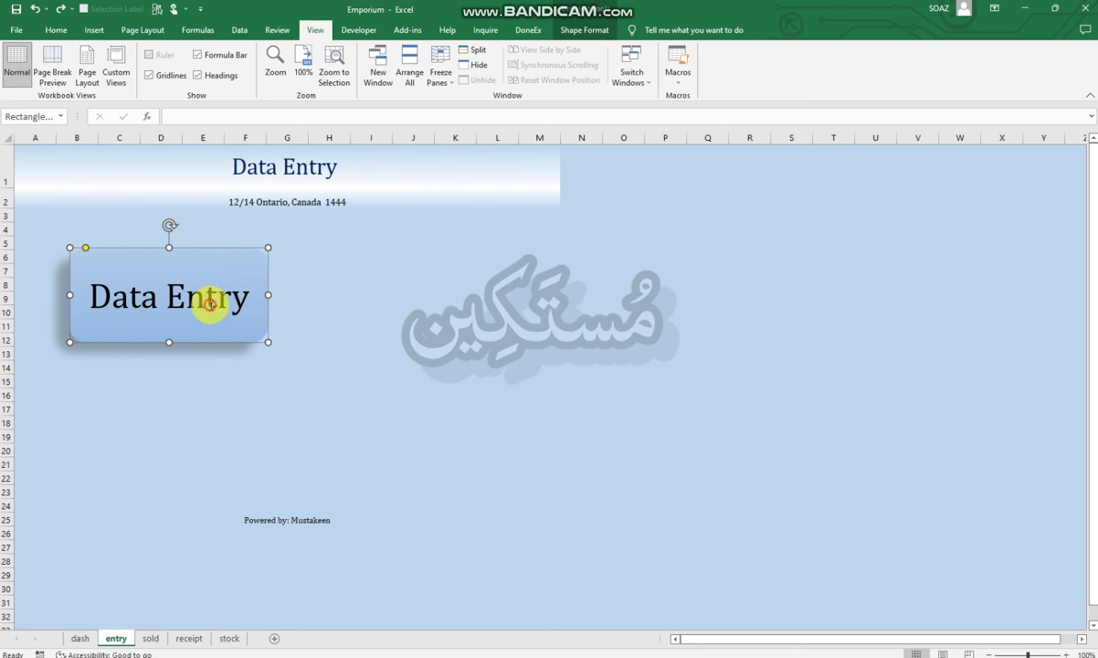
triple_click(211, 309)
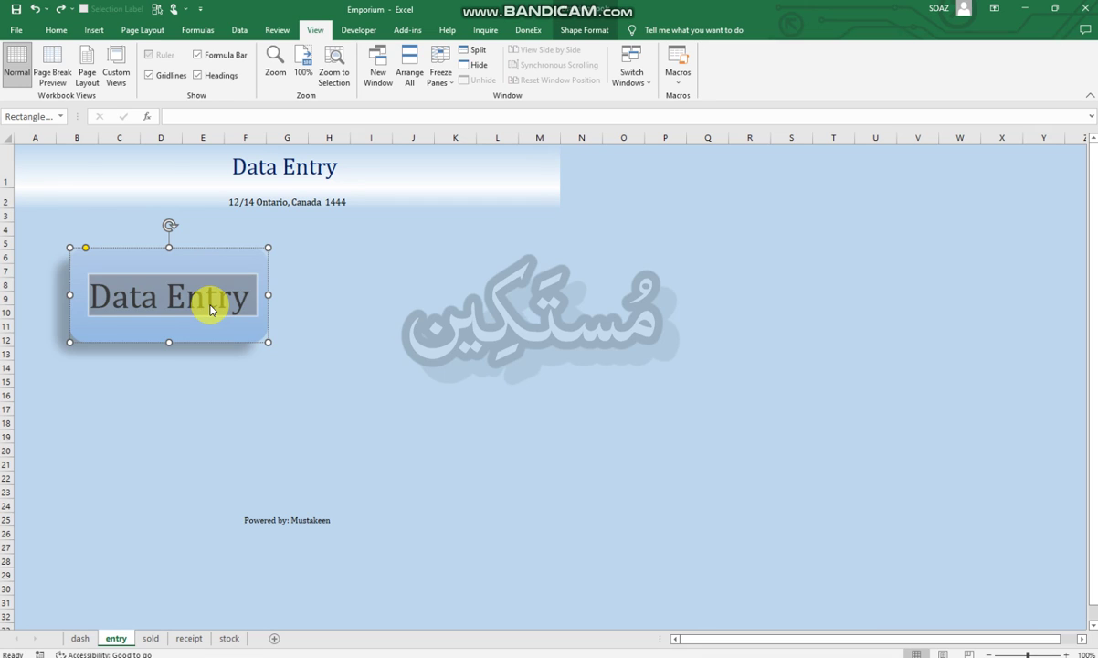